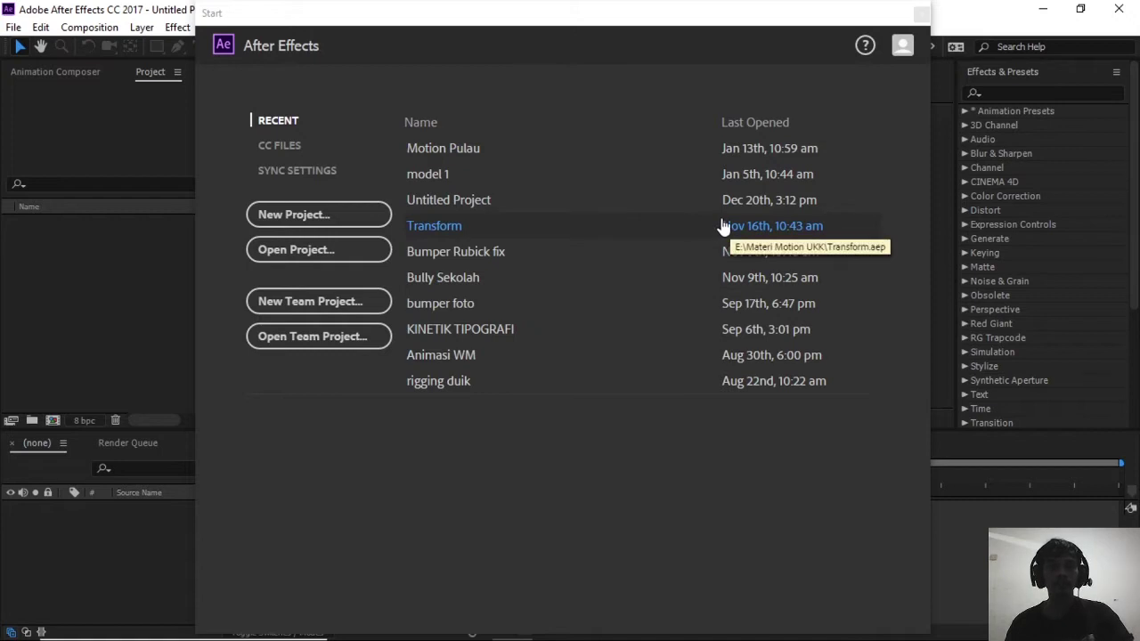
Create a new blank project from the start screen.
{"action": "left_click", "coordinate": [365, 215]}
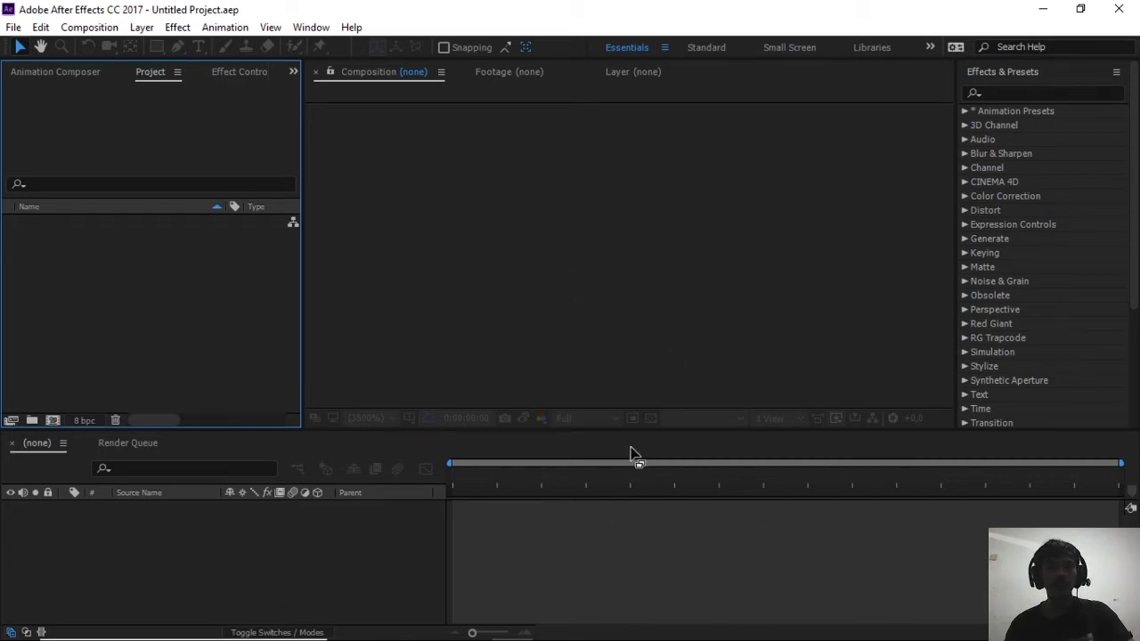
{"action": "left_click", "coordinate": [655, 512]}
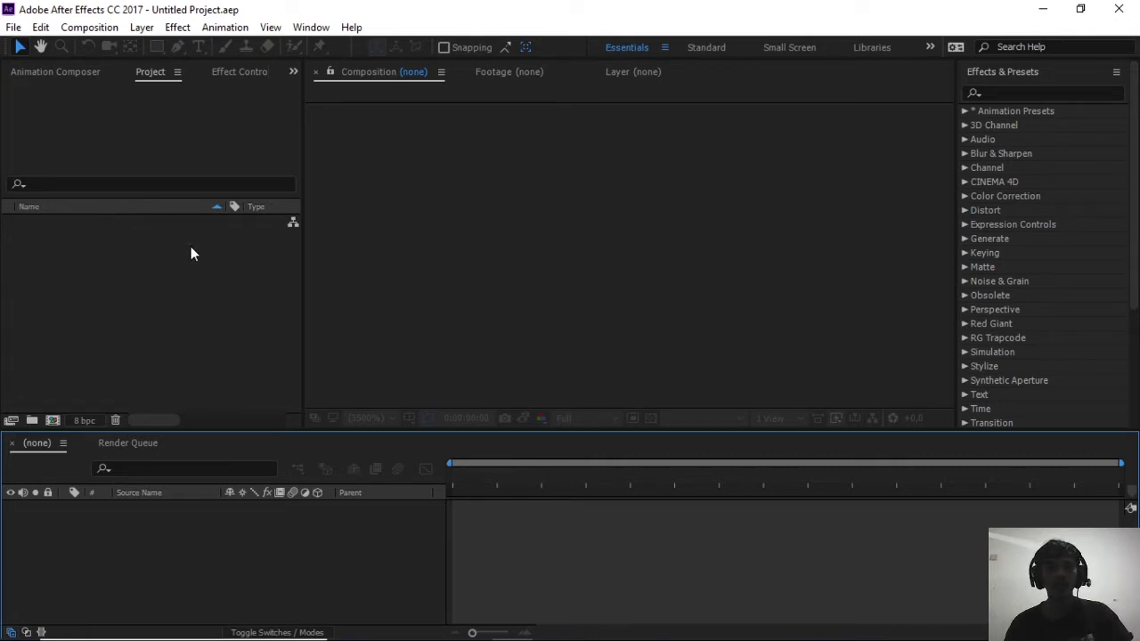
{"action": "right_click", "coordinate": [133, 275]}
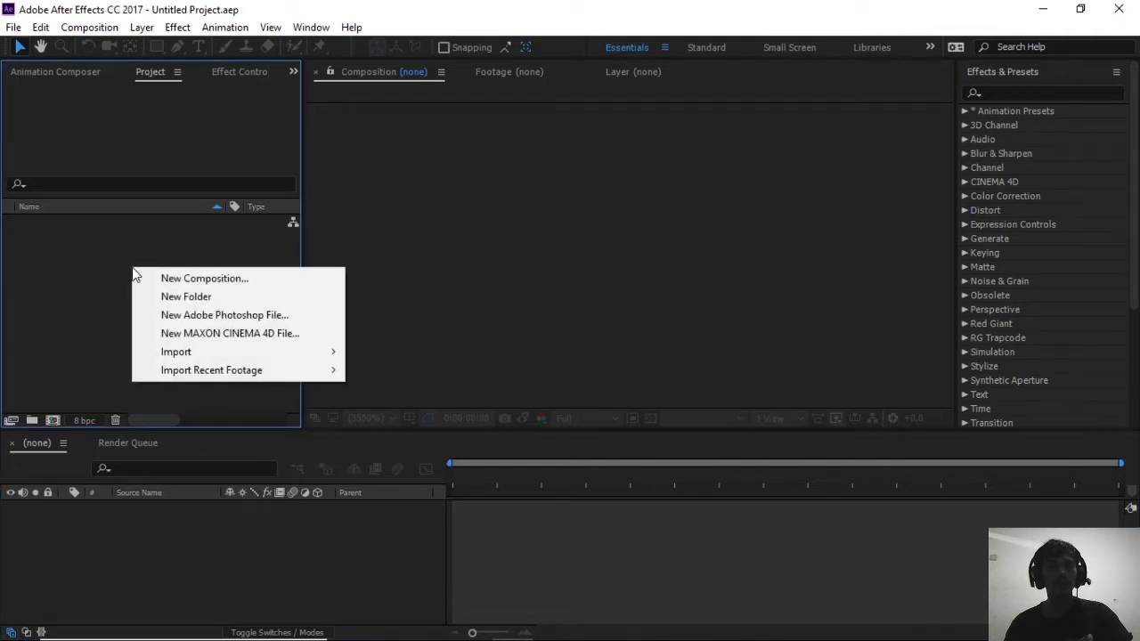
{"action": "left_click", "coordinate": [297, 279]}
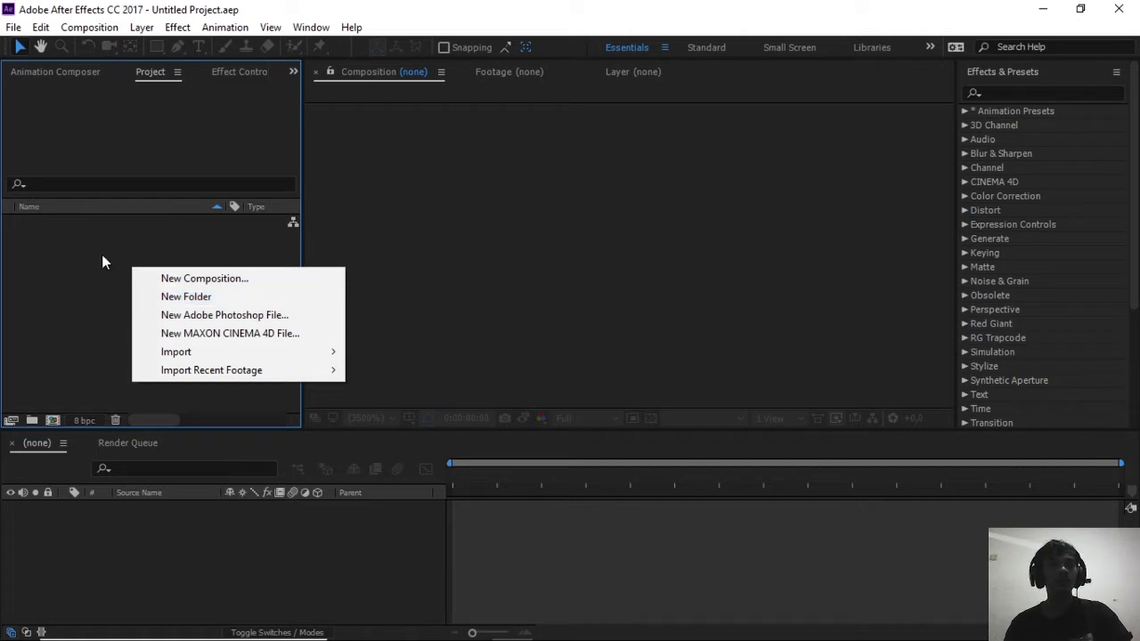
{"action": "left_click", "coordinate": [105, 29]}
{"action": "mouse_move", "coordinate": [162, 24]}
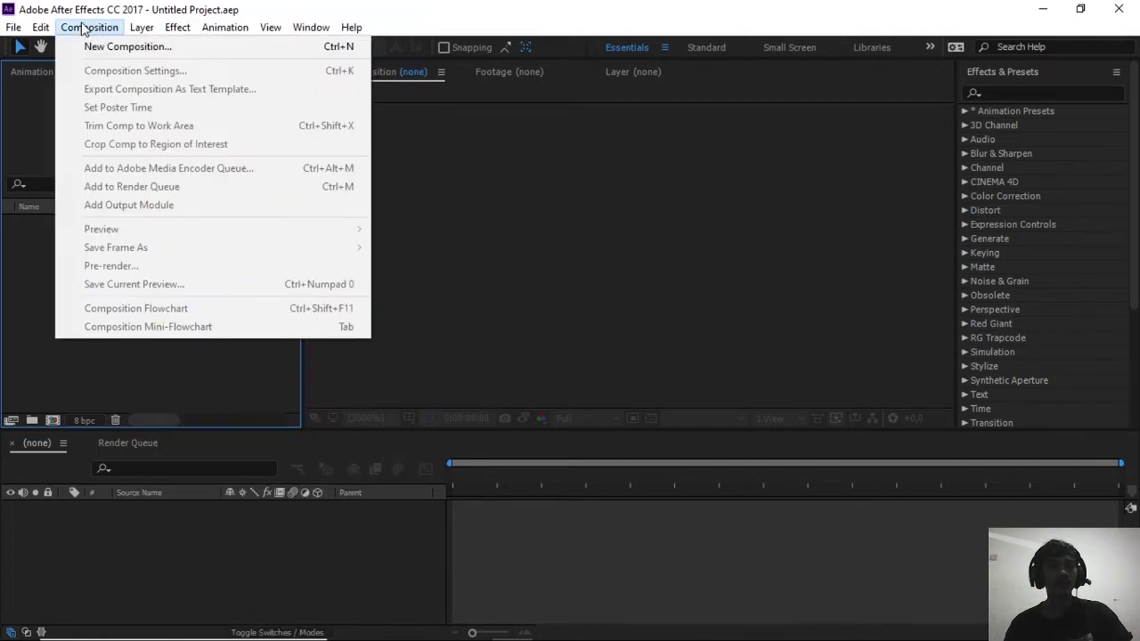
{"action": "mouse_move", "coordinate": [92, 31]}
{"action": "mouse_move", "coordinate": [51, 32]}
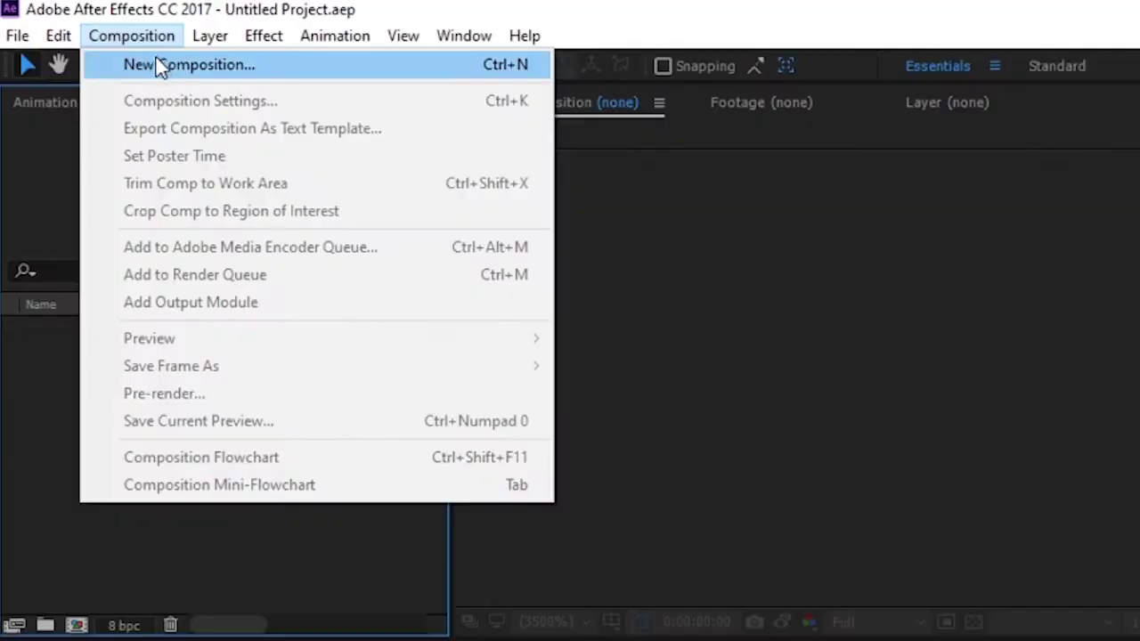
{"action": "left_click", "coordinate": [43, 590]}
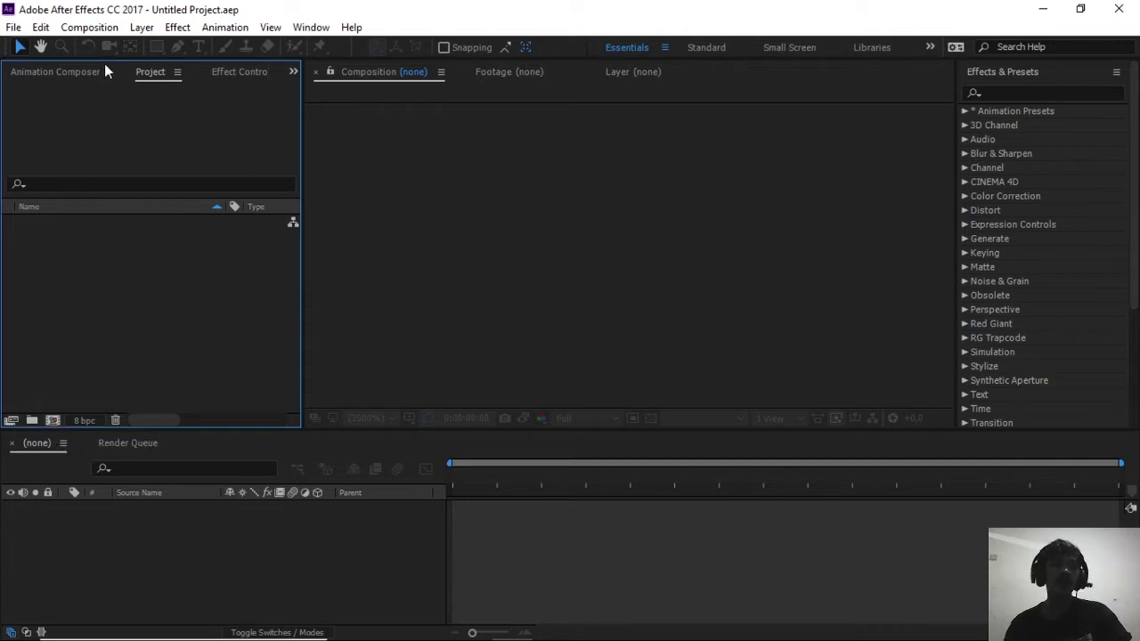
{"action": "left_click", "coordinate": [84, 30]}
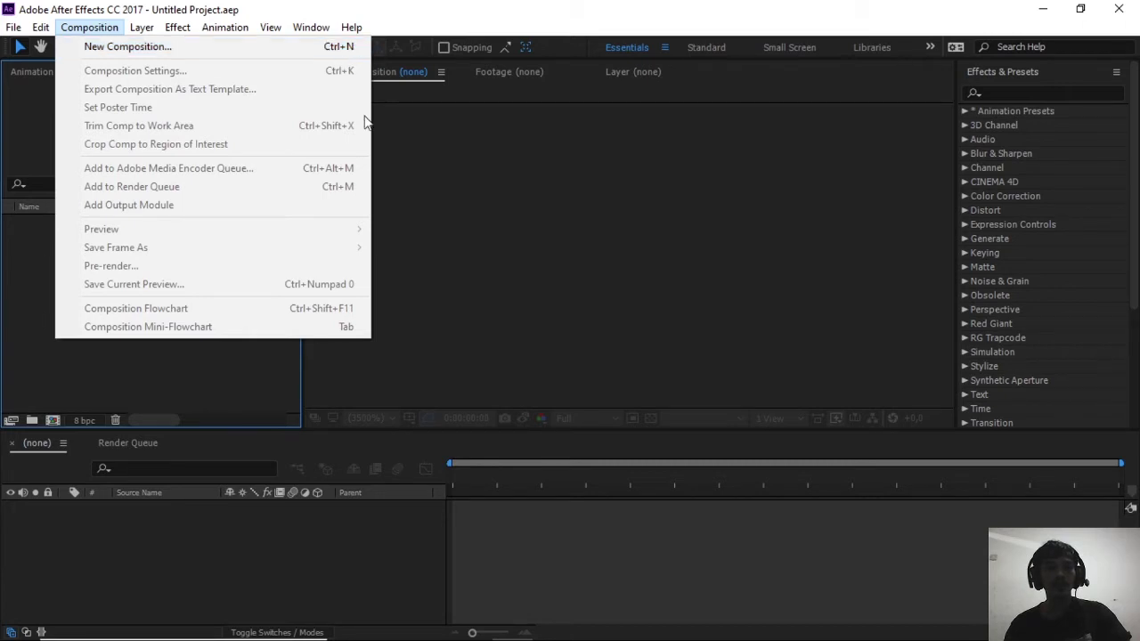
{"action": "left_click", "coordinate": [233, 377]}
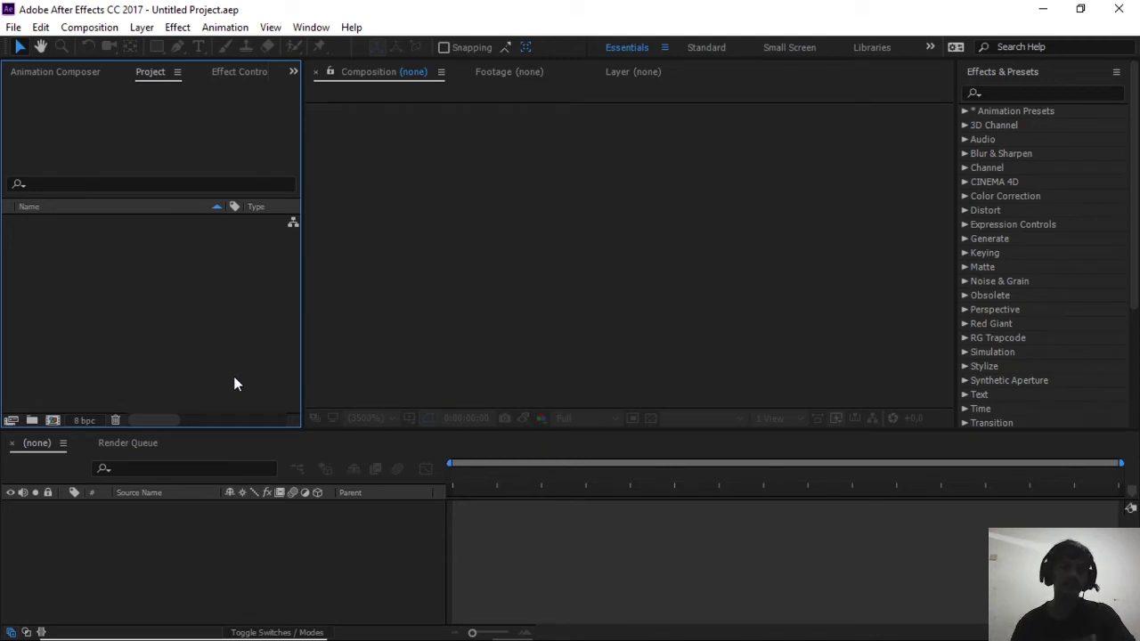
Start a new composition named TRANSFORM, keeping the HDTV 1080 29.97 preset.
{"action": "key", "text": "ctrl+n"}
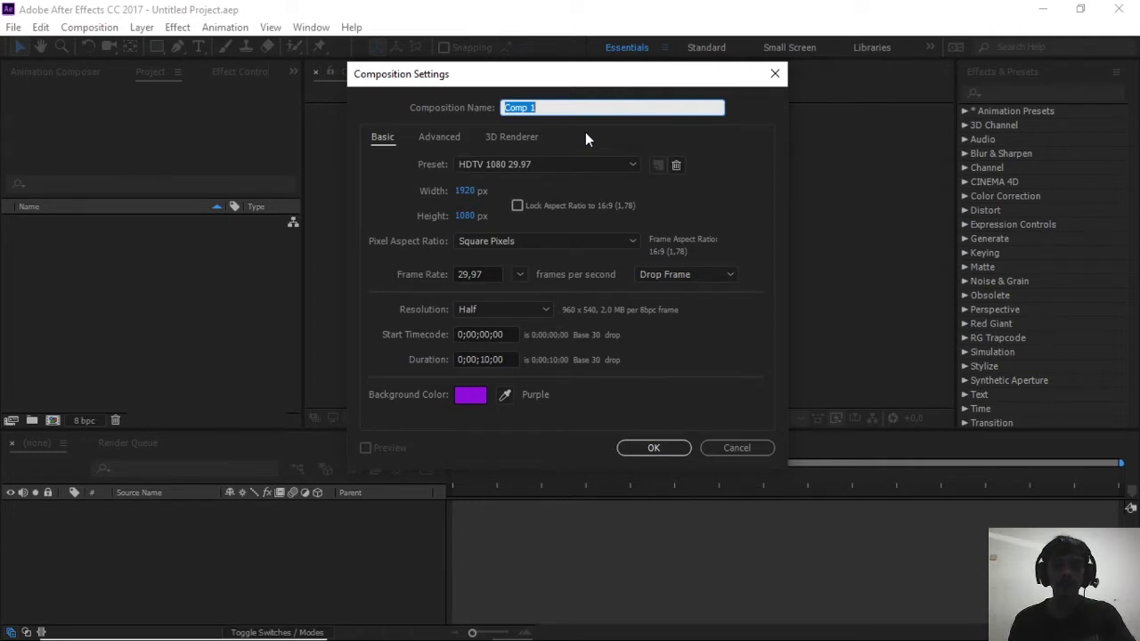
{"action": "type", "text": "In"}
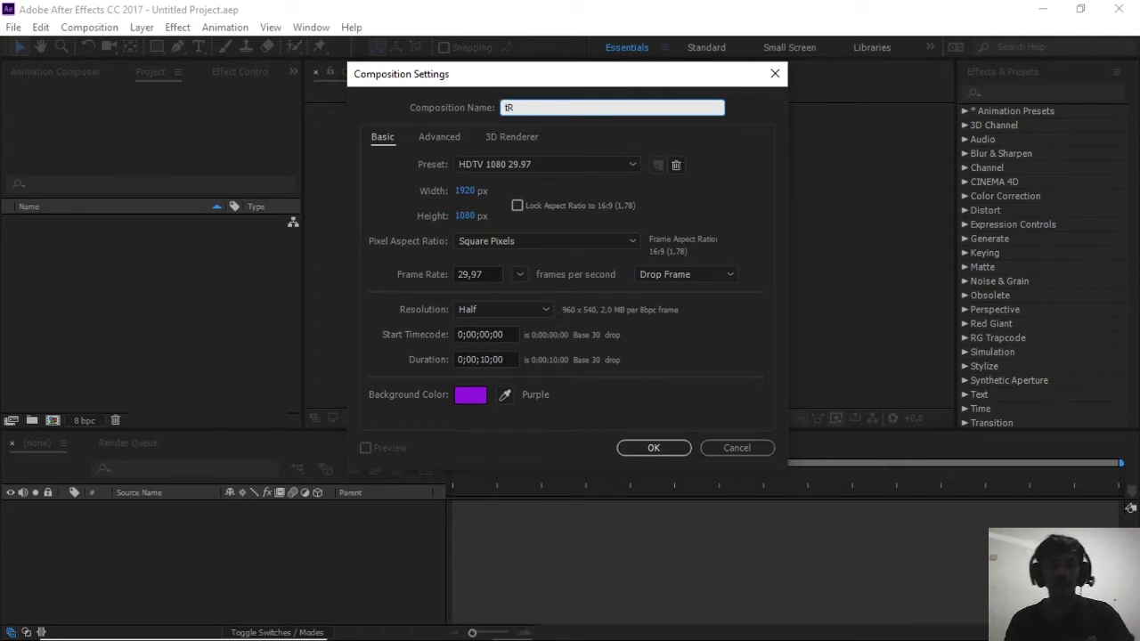
{"action": "key", "text": "BackSpace"}
{"action": "key", "text": "BackSpace"}
{"action": "type", "text": "tra"}
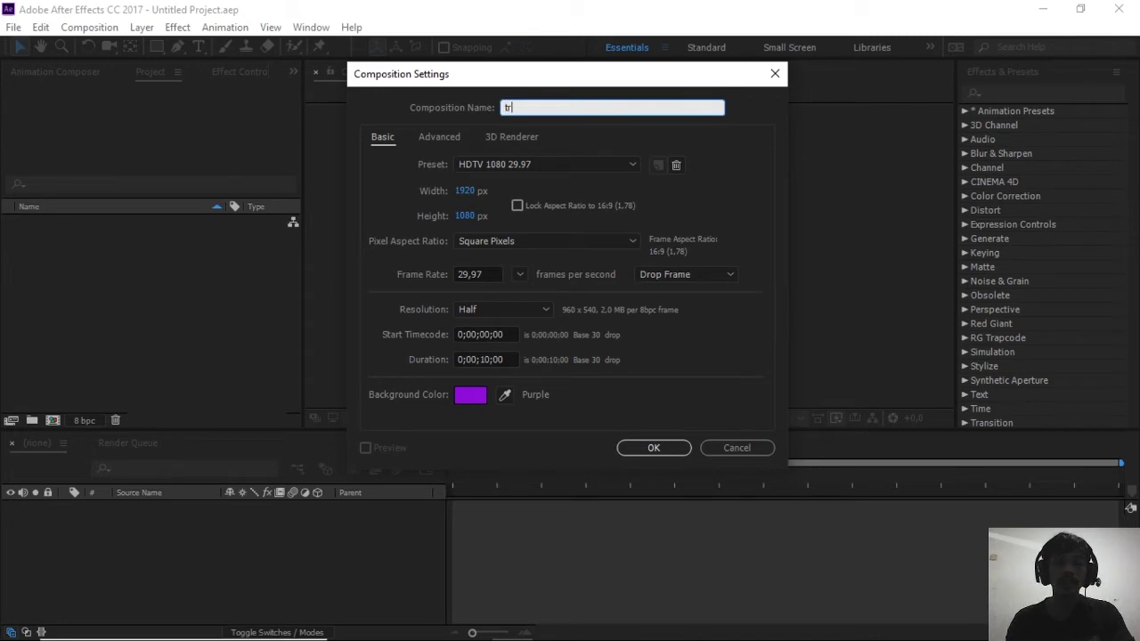
{"action": "key", "text": "BackSpace"}
{"action": "key", "text": "BackSpace"}
{"action": "key", "text": "BackSpace"}
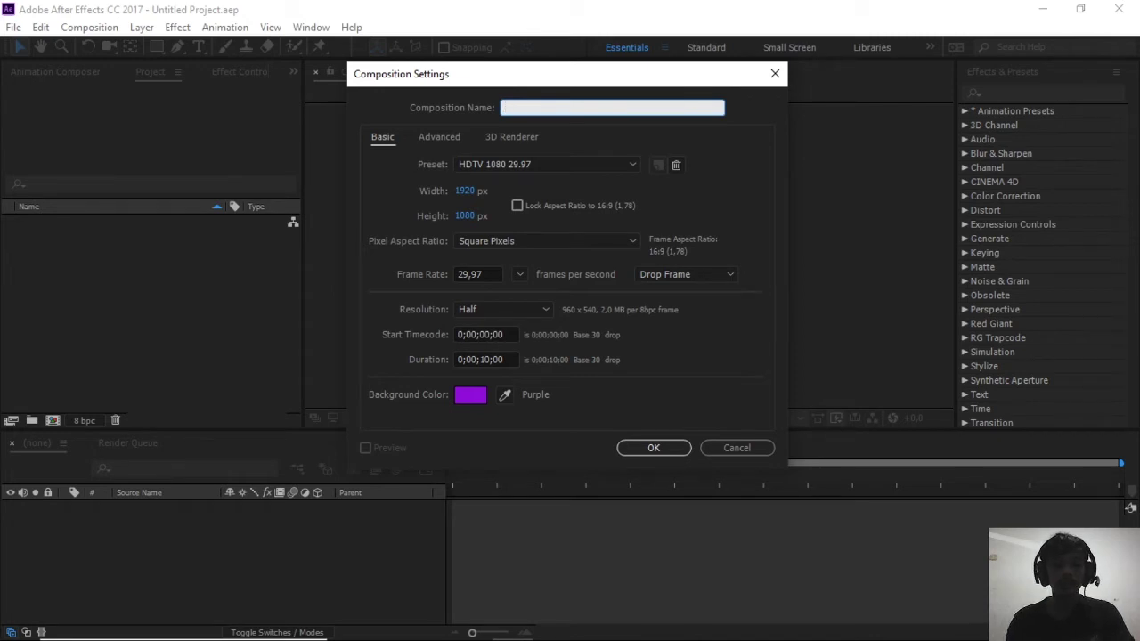
{"action": "type", "text": "TRANSF"}
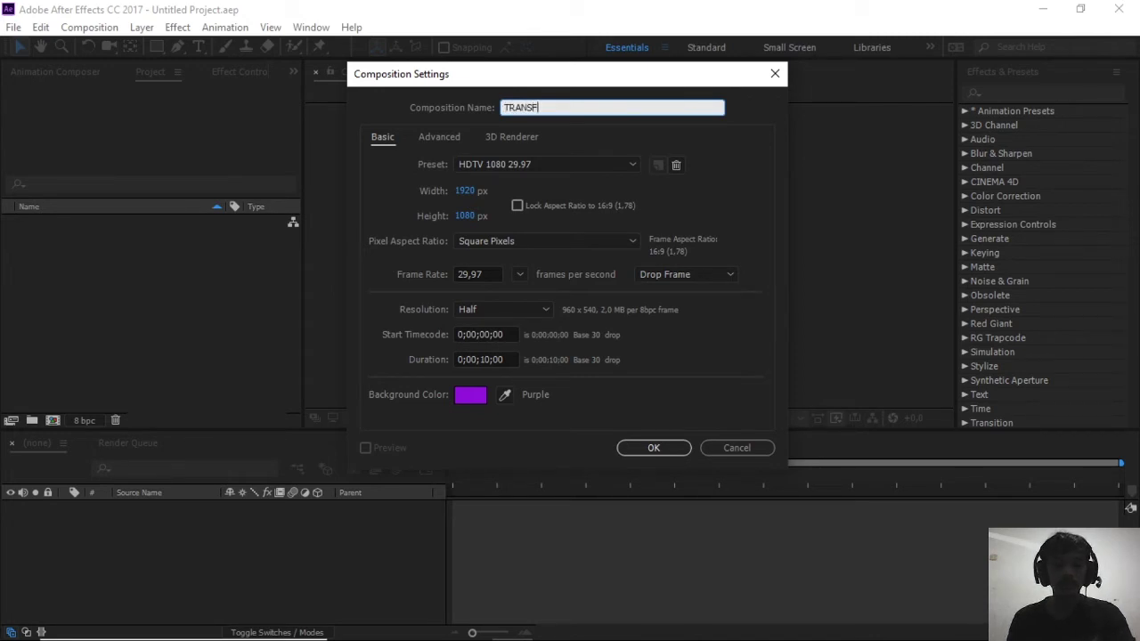
{"action": "type", "text": "ORM"}
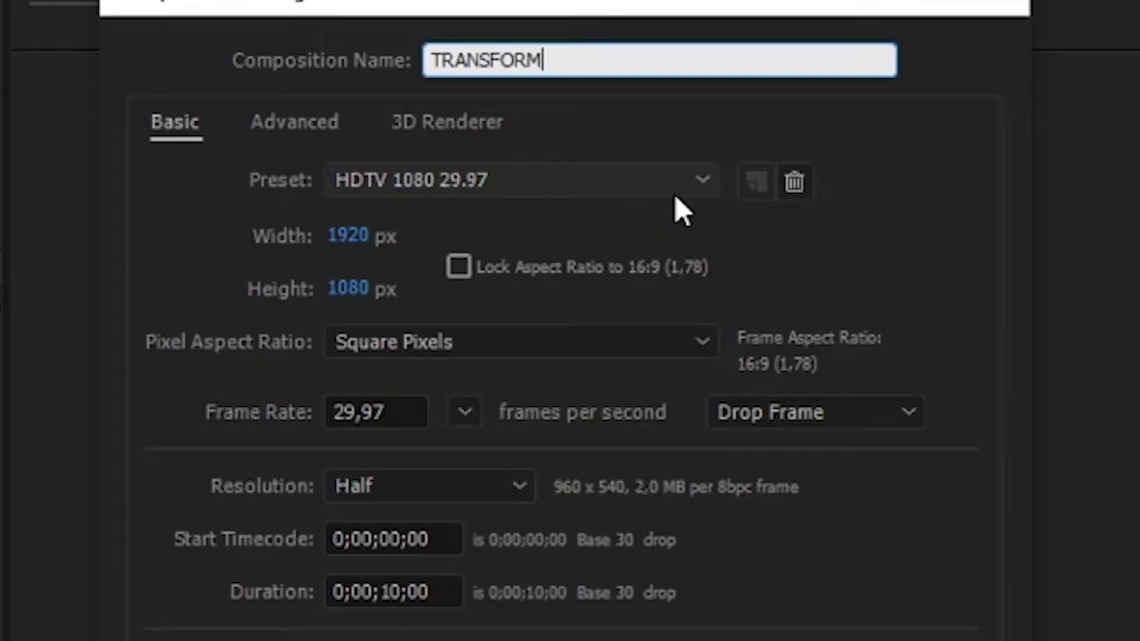
{"action": "left_click", "coordinate": [704, 183]}
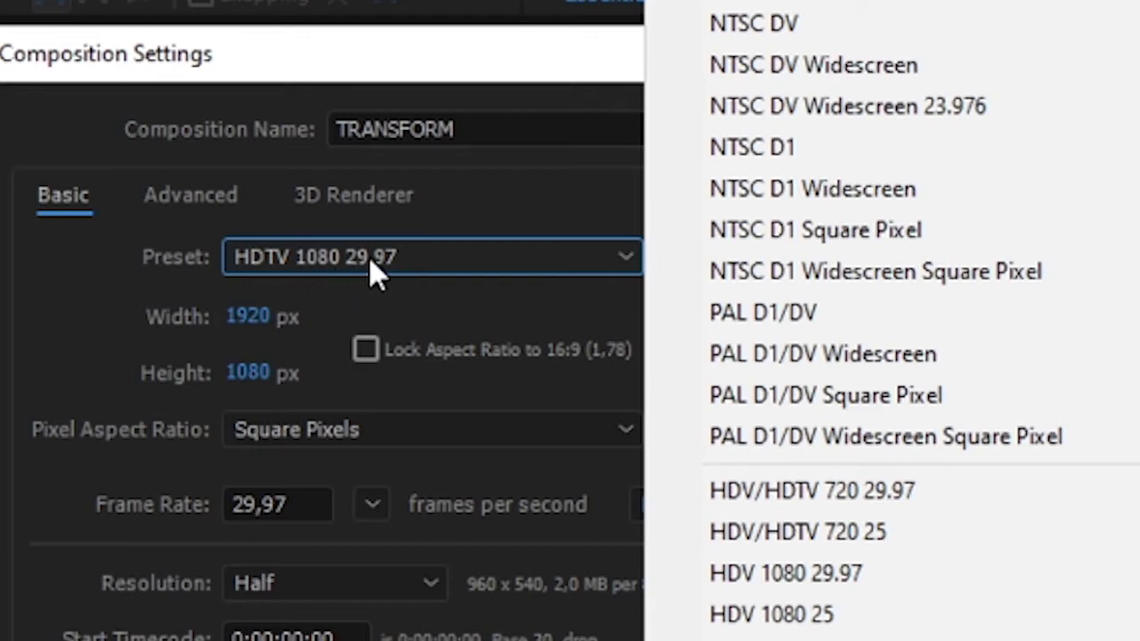
{"action": "left_click", "coordinate": [64, 341]}
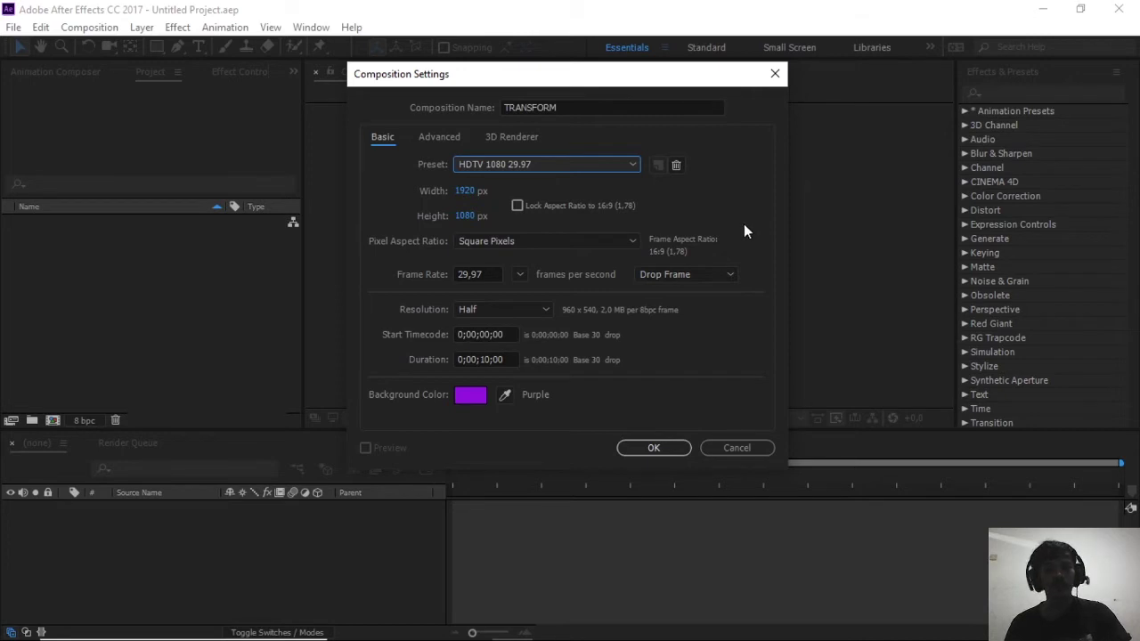
Try the Full resolution for the composition and switch it back to Half.
{"action": "left_click", "coordinate": [514, 310]}
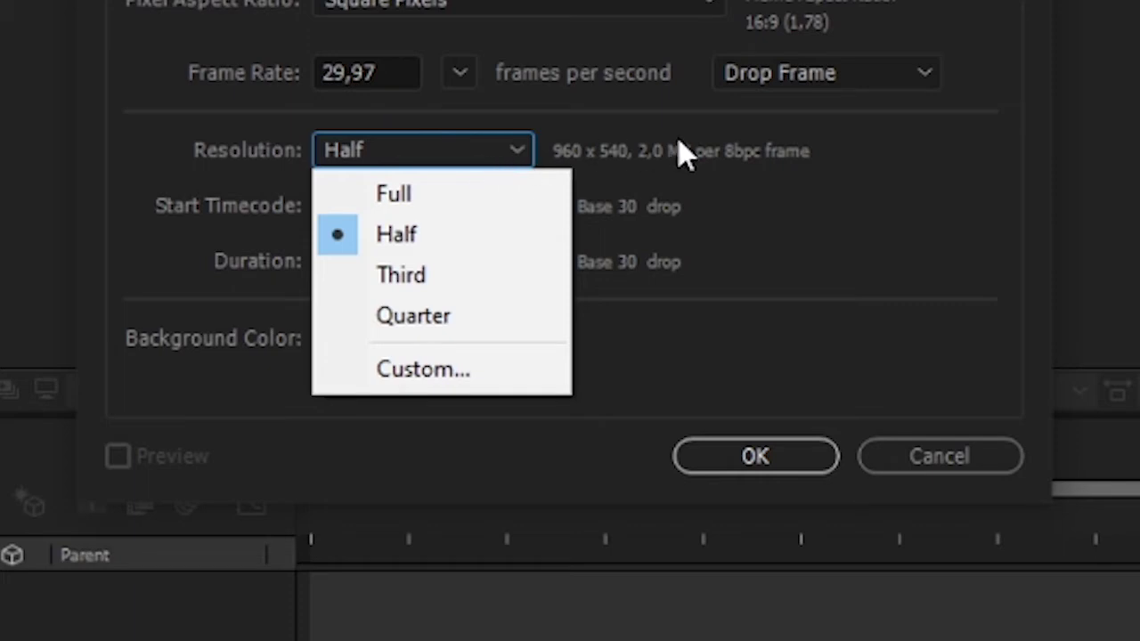
{"action": "left_click", "coordinate": [867, 191]}
{"action": "left_click", "coordinate": [514, 151]}
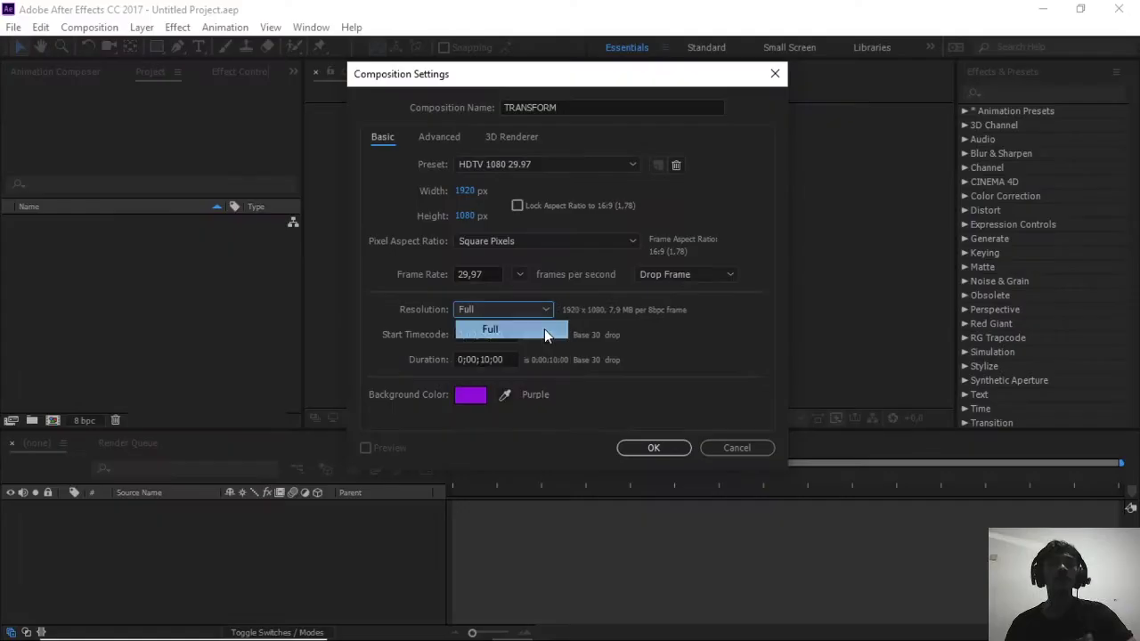
{"action": "left_click", "coordinate": [515, 196]}
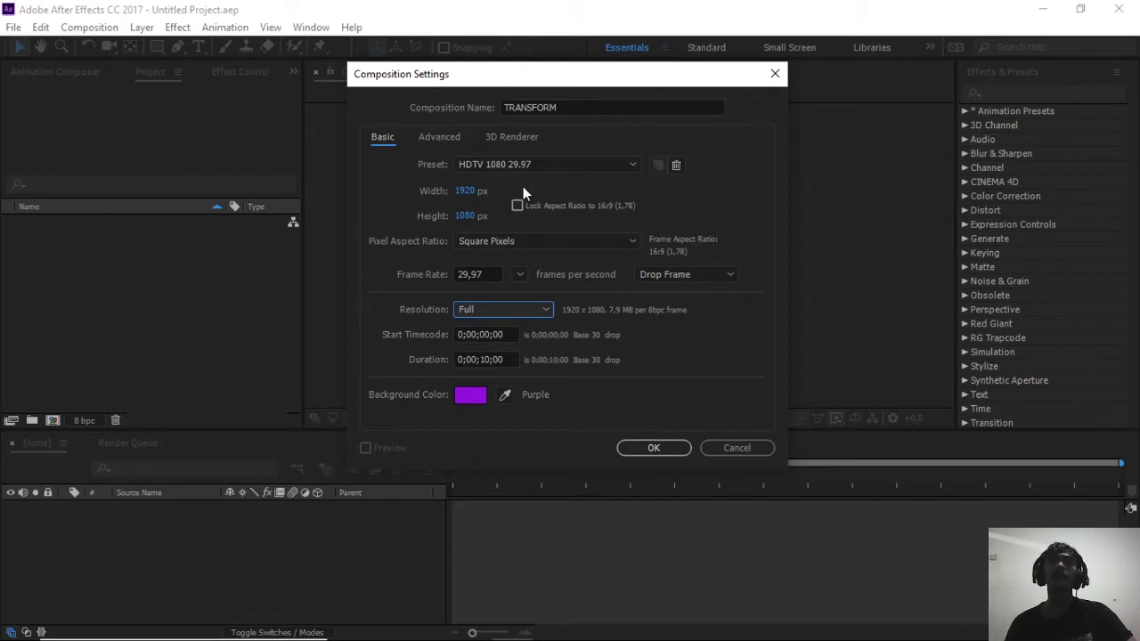
{"action": "left_click", "coordinate": [549, 310]}
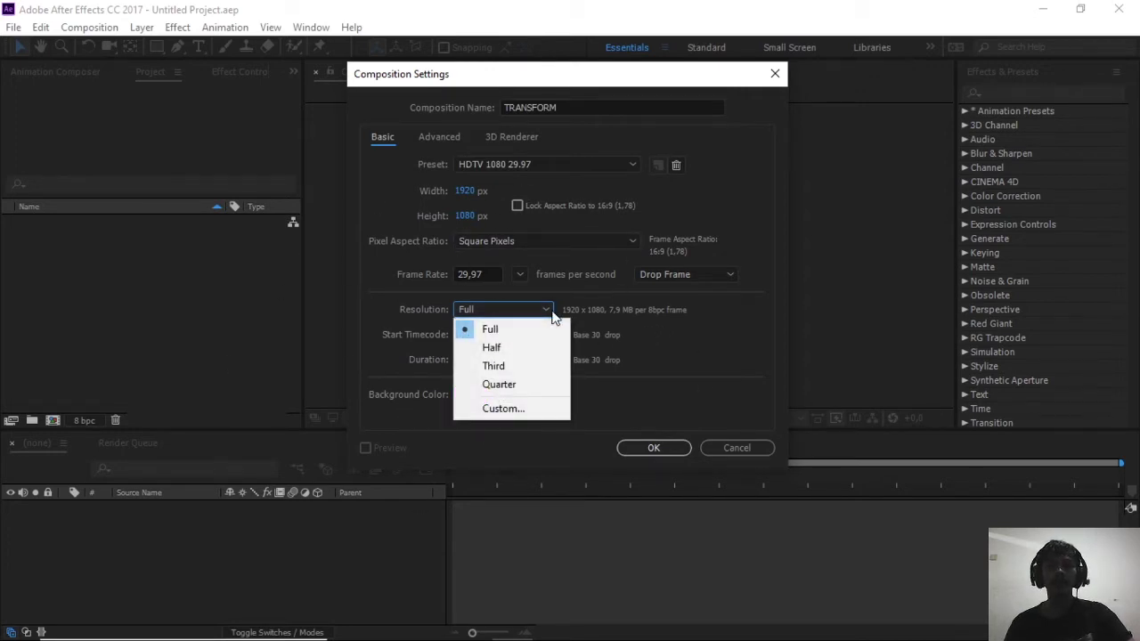
{"action": "left_click", "coordinate": [517, 348]}
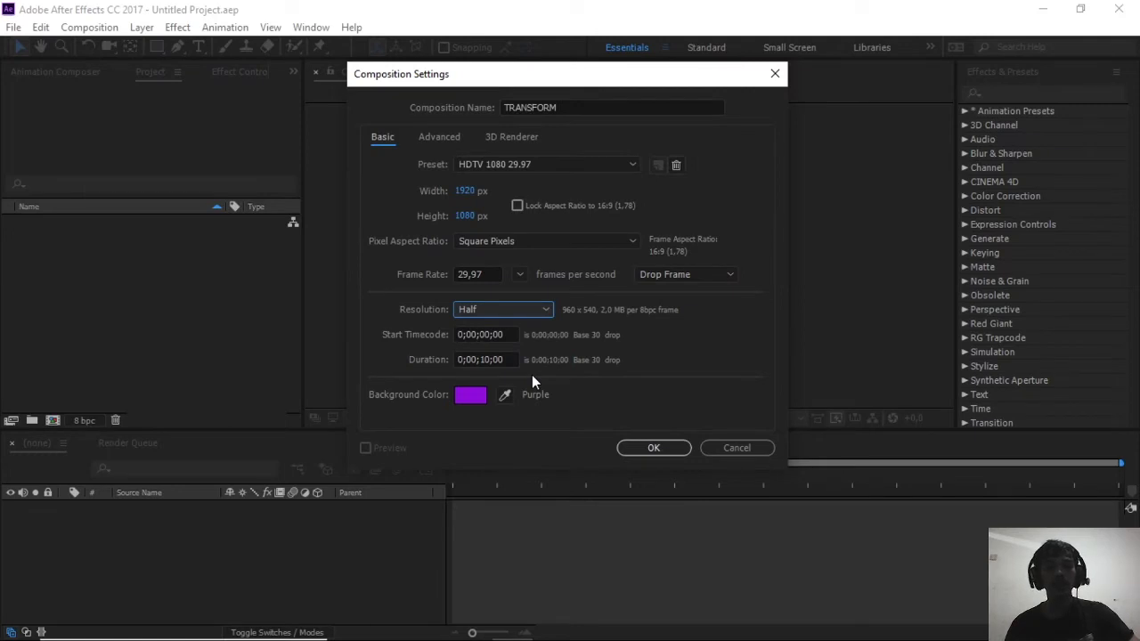
Re-enter the composition's duration as 0;00;10;00.
{"action": "left_click", "coordinate": [486, 357]}
{"action": "key", "text": "BackSpace"}
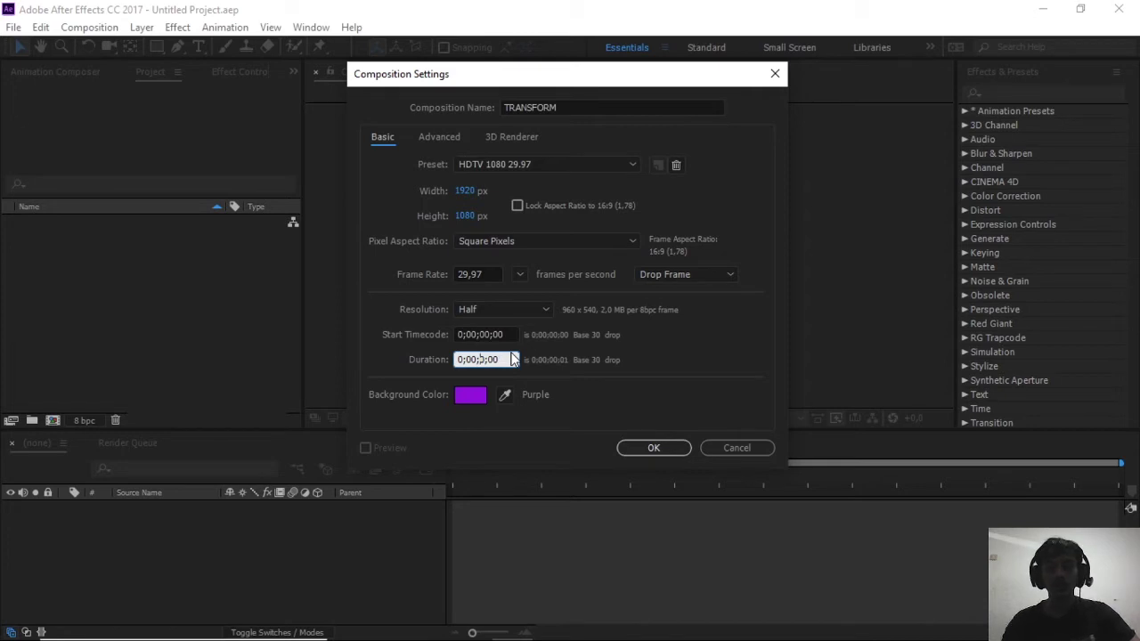
{"action": "type", "text": "0"}
{"action": "left_click", "coordinate": [573, 371]}
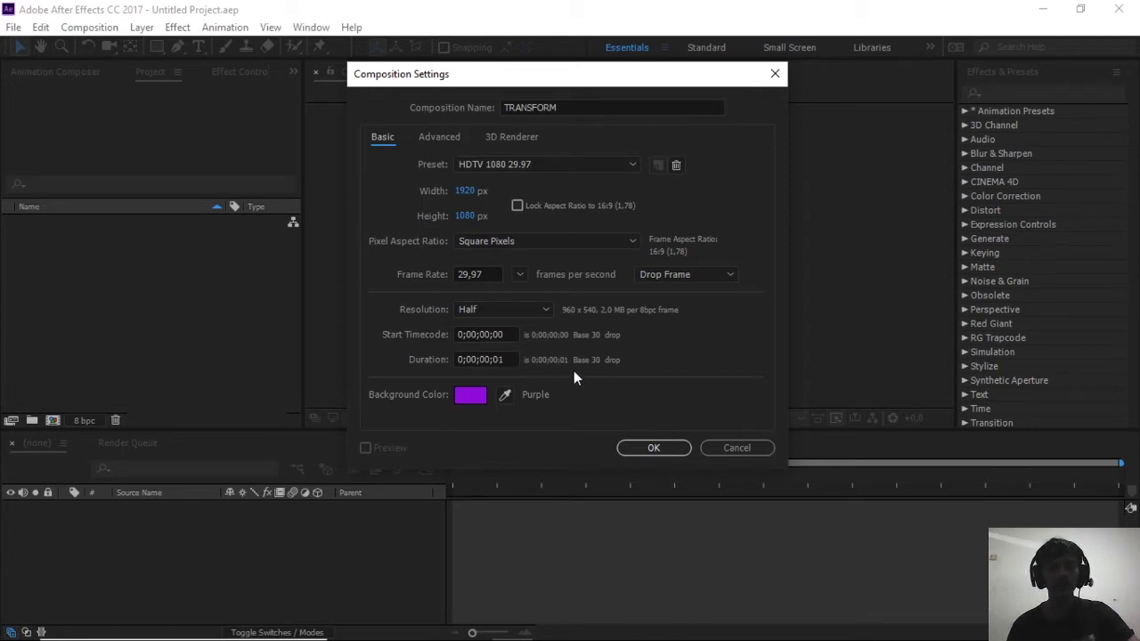
{"action": "left_click", "coordinate": [508, 358]}
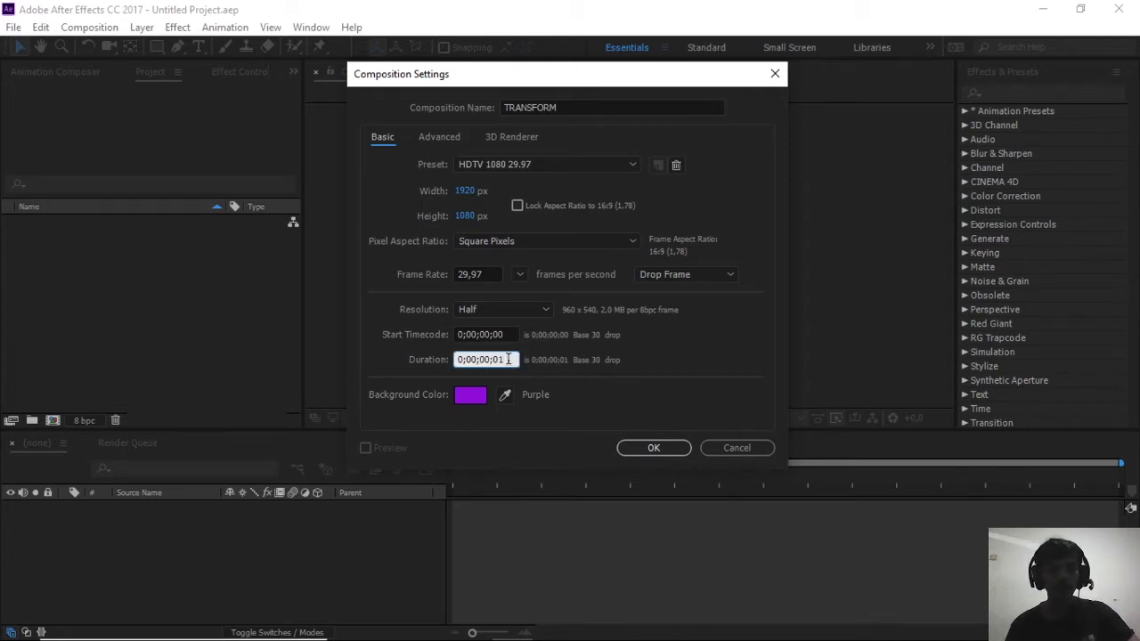
{"action": "key", "text": "BackSpace"}
{"action": "type", "text": "0"}
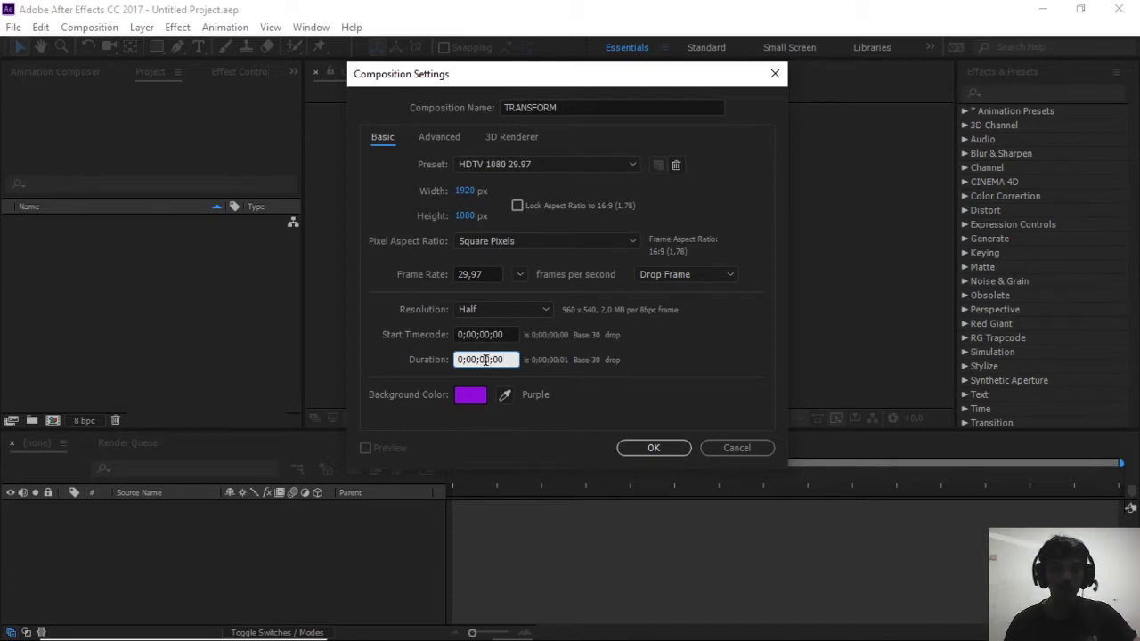
{"action": "key", "text": "BackSpace"}
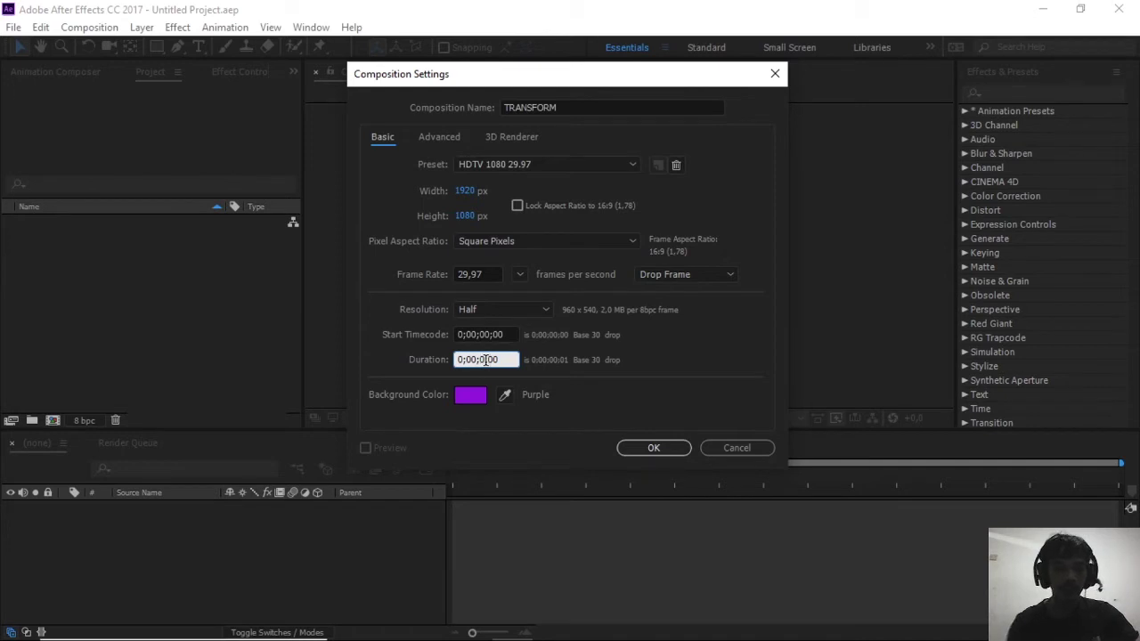
{"action": "type", "text": "1"}
{"action": "left_click", "coordinate": [564, 375]}
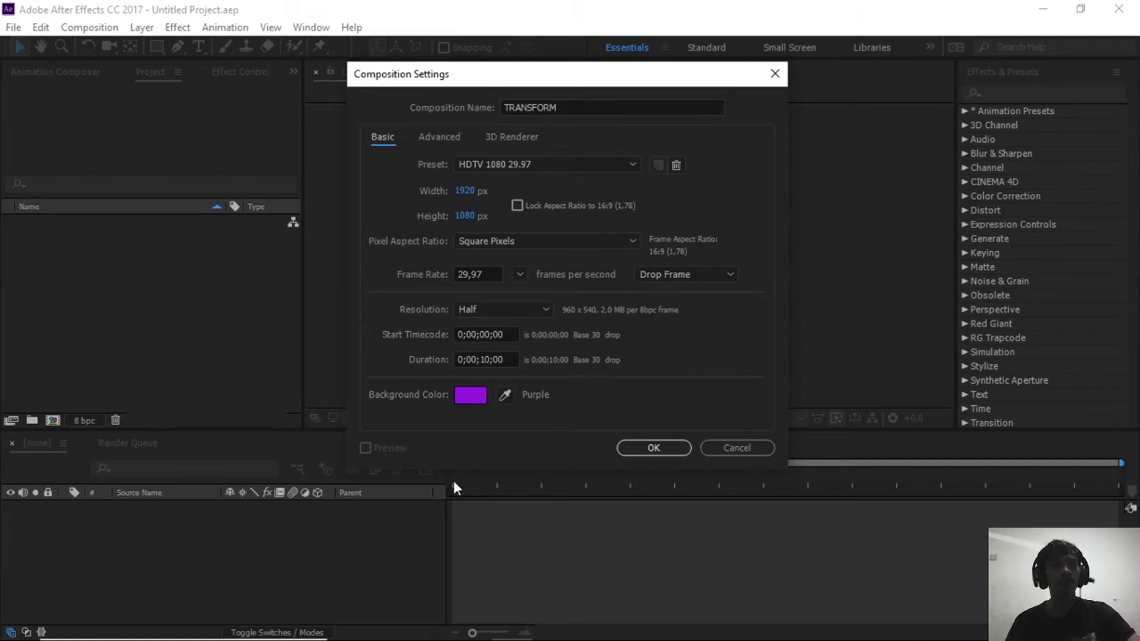
Set the composition's background color to cyan (19CEE3) and create the composition.
{"action": "left_click", "coordinate": [469, 395]}
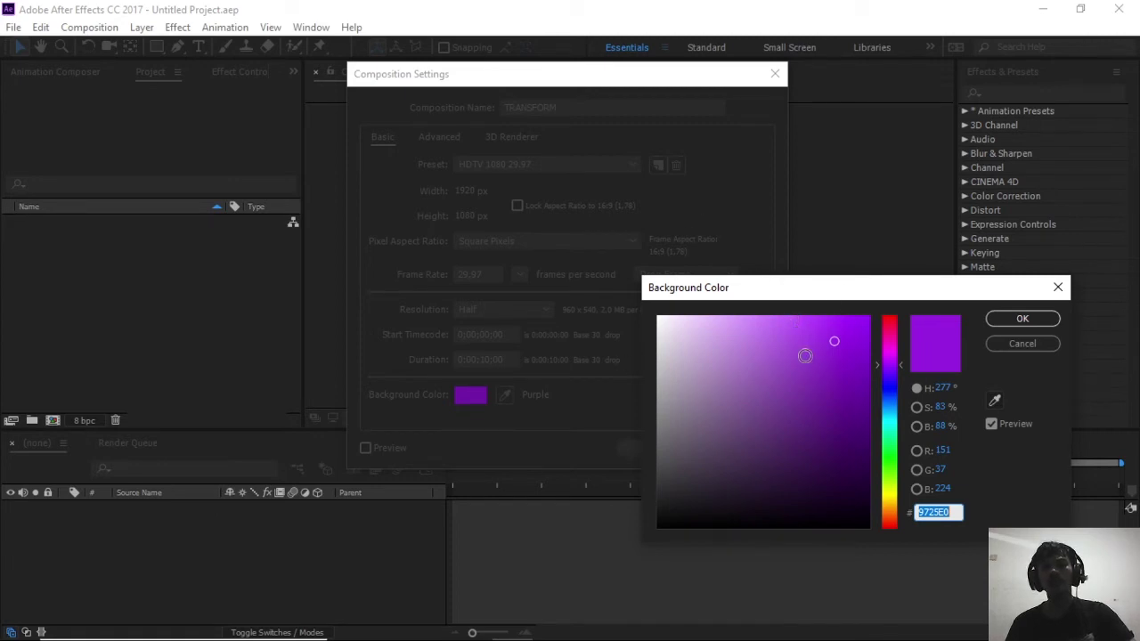
{"action": "left_click", "coordinate": [810, 370]}
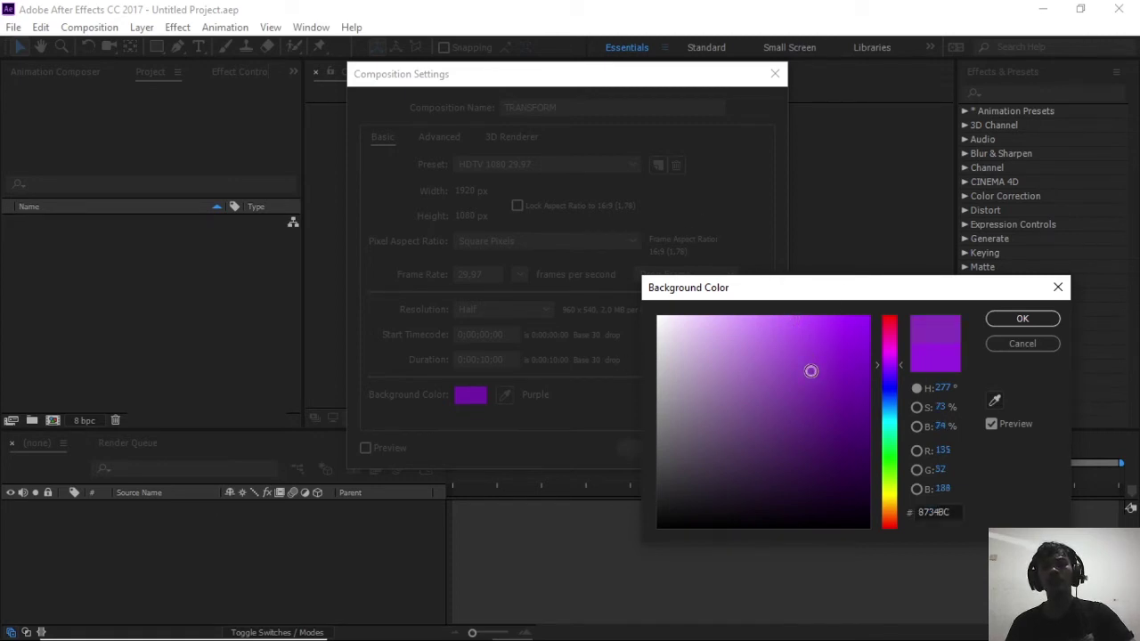
{"action": "left_click", "coordinate": [894, 351]}
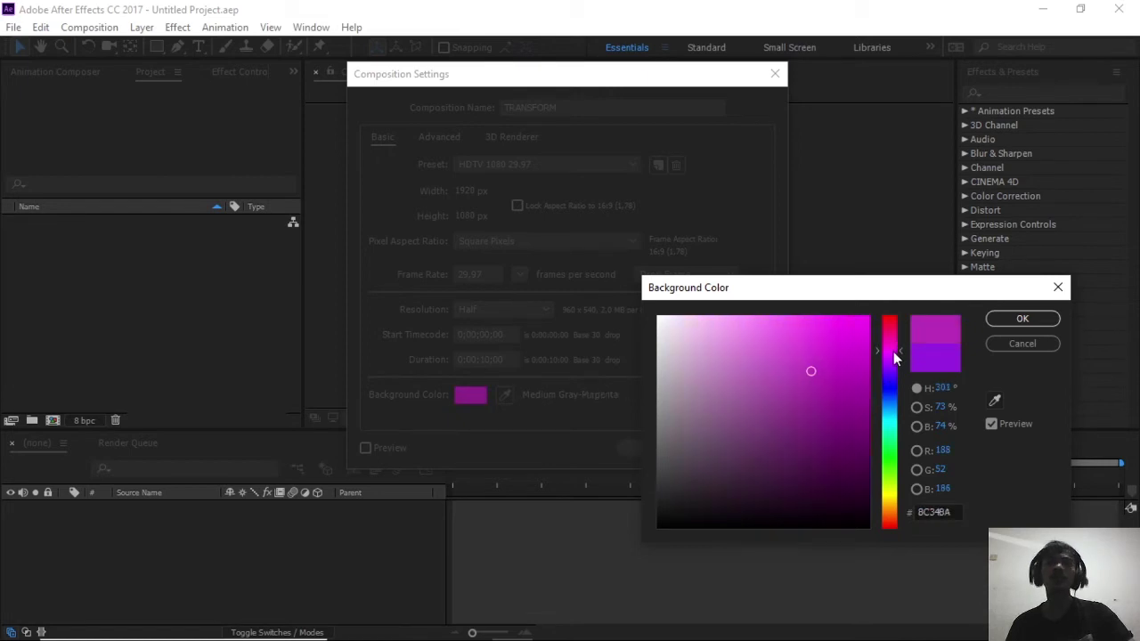
{"action": "left_click", "coordinate": [846, 336]}
{"action": "mouse_move", "coordinate": [847, 409]}
{"action": "left_mouse_down"}
{"action": "mouse_move", "coordinate": [856, 332]}
{"action": "mouse_move", "coordinate": [844, 362]}
{"action": "mouse_move", "coordinate": [844, 340]}
{"action": "left_mouse_up"}
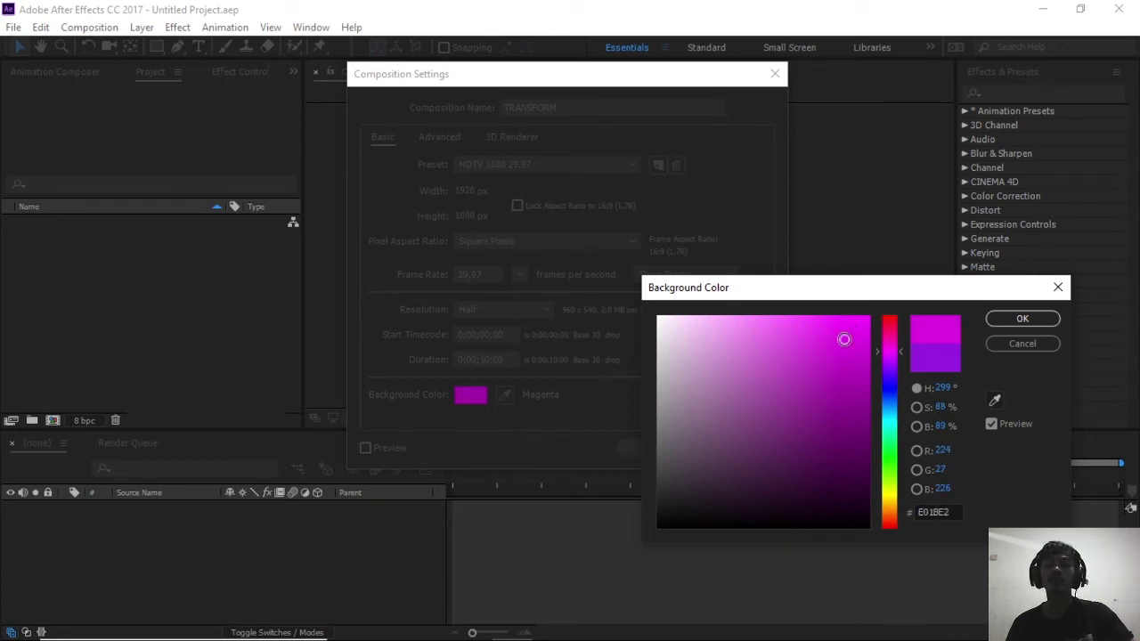
{"action": "left_click", "coordinate": [890, 418]}
{"action": "mouse_move", "coordinate": [845, 337]}
{"action": "left_mouse_down"}
{"action": "mouse_move", "coordinate": [834, 384]}
{"action": "mouse_move", "coordinate": [846, 339]}
{"action": "left_mouse_up"}
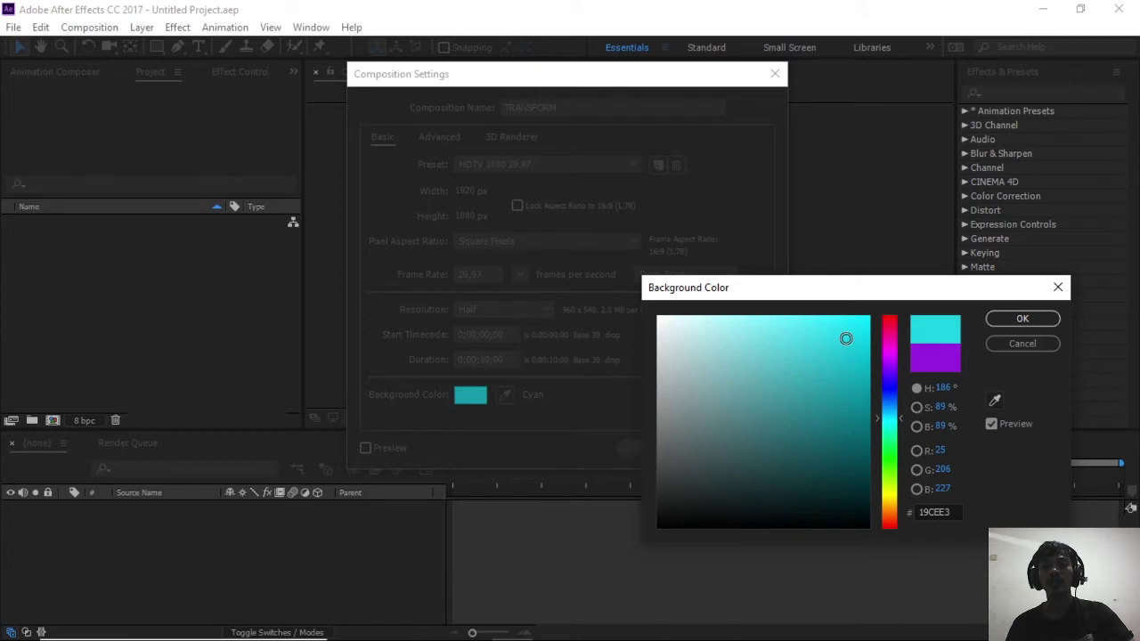
{"action": "left_click", "coordinate": [1015, 319]}
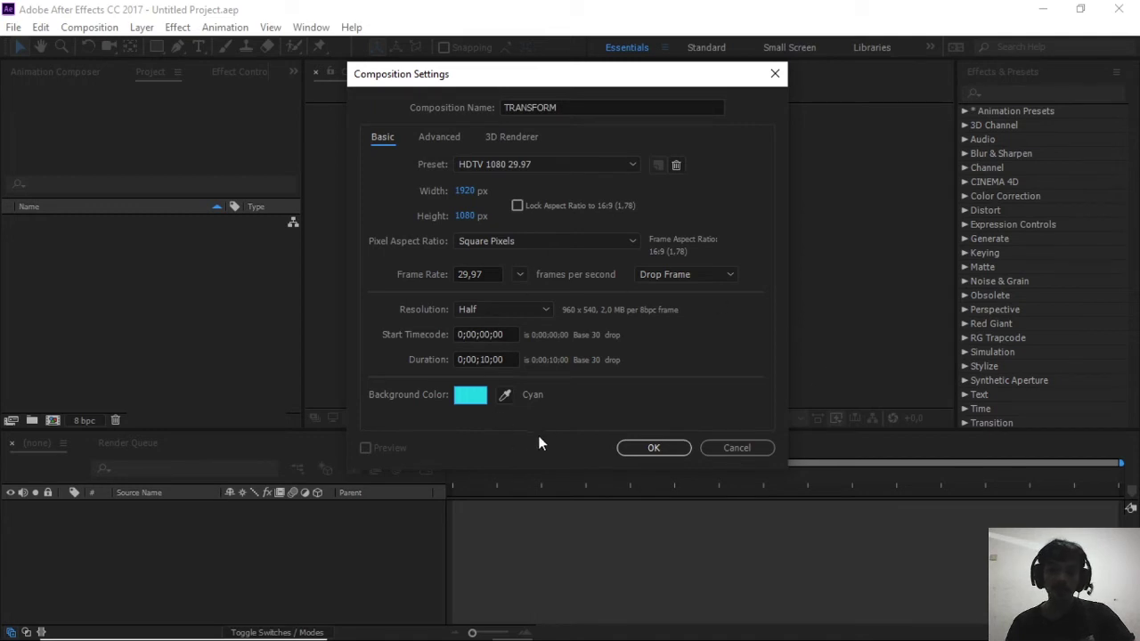
{"action": "left_click", "coordinate": [632, 448]}
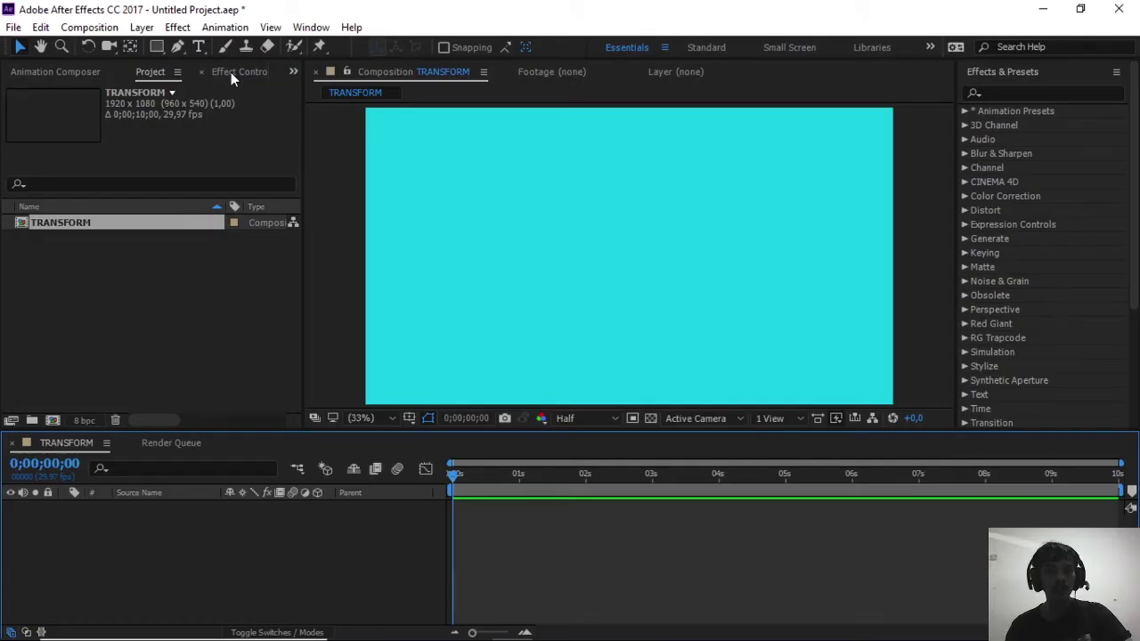
{"action": "left_click", "coordinate": [231, 72]}
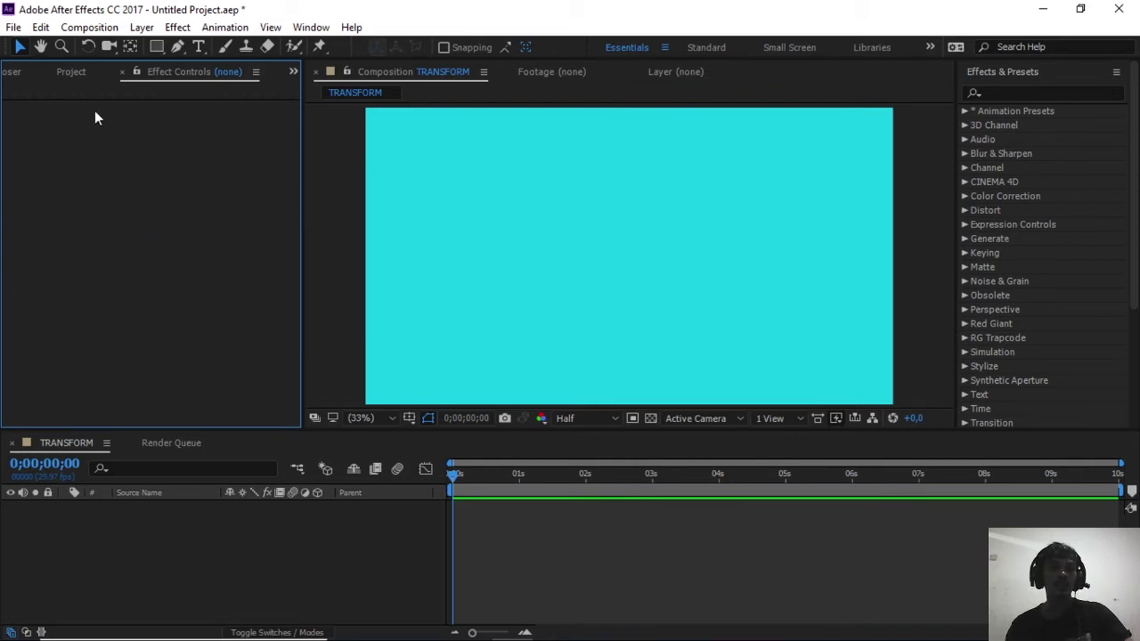
{"action": "left_click", "coordinate": [80, 73]}
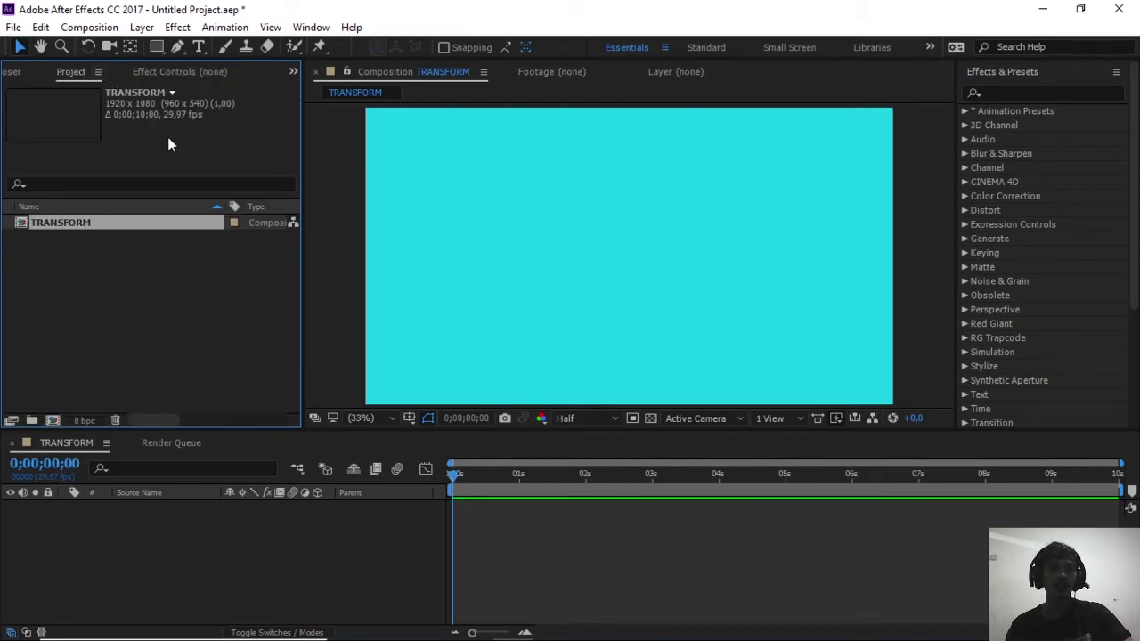
{"action": "left_click", "coordinate": [187, 74]}
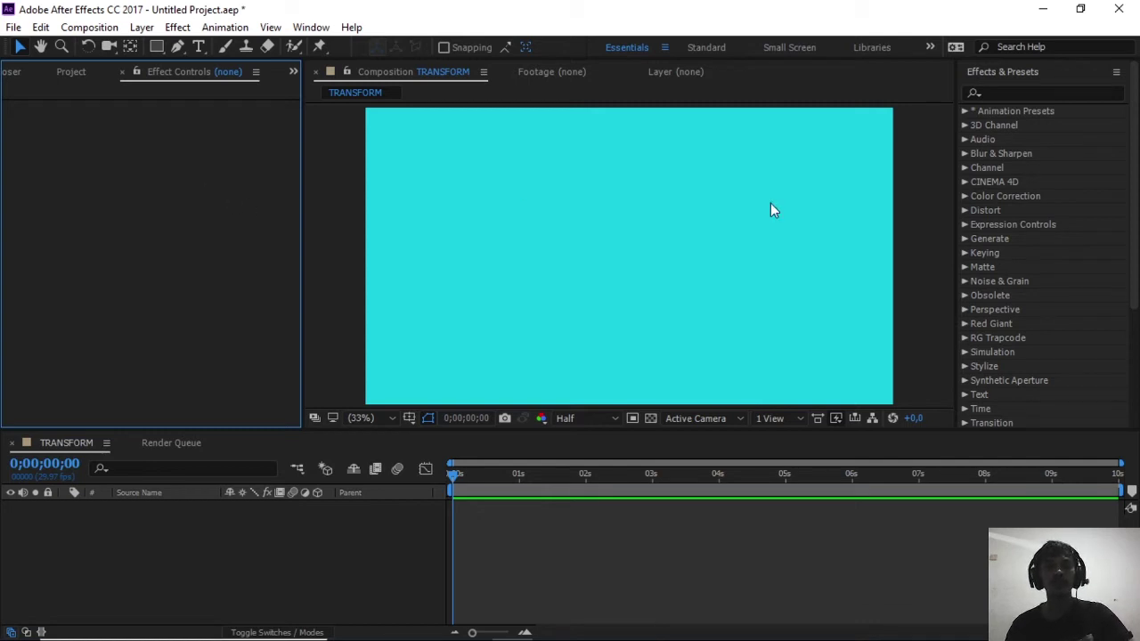
{"action": "left_click", "coordinate": [82, 68]}
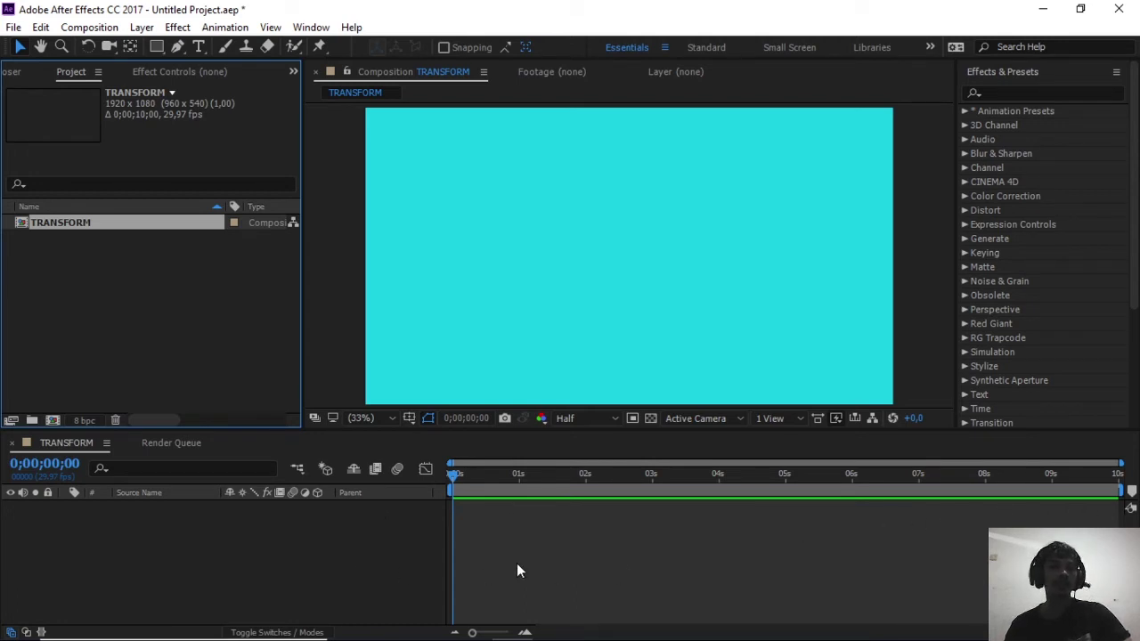
Draw a tall yellow-green rectangle shape at the centre of the composition, refresh the view and deselect it.
{"action": "left_click", "coordinate": [158, 47]}
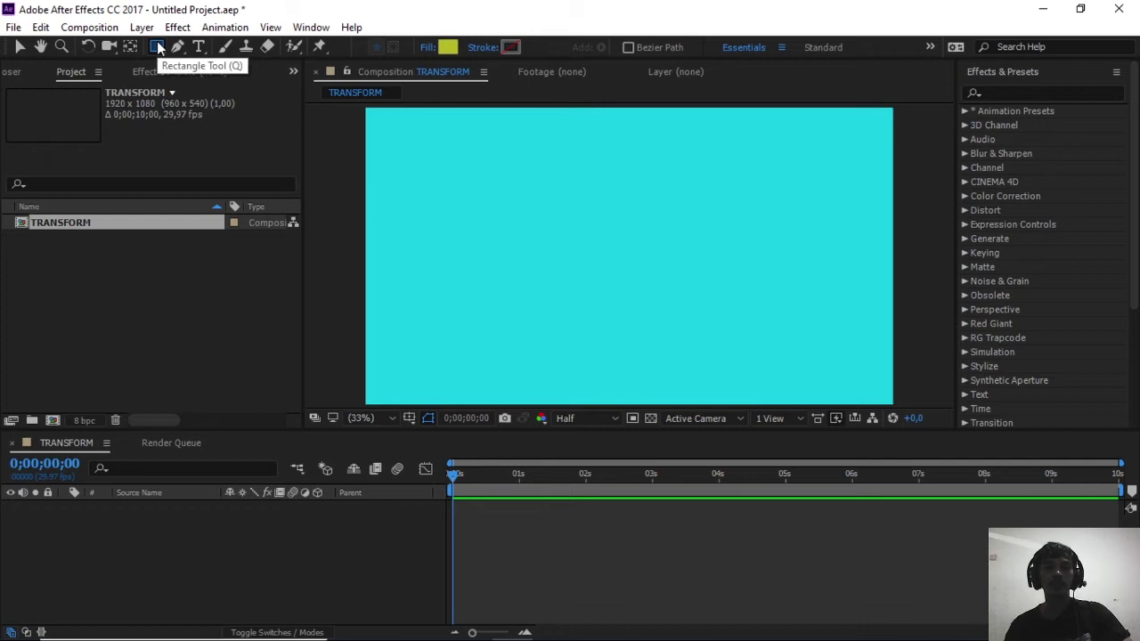
{"action": "left_click_drag", "start_coordinate": [567, 149], "coordinate": [606, 258]}
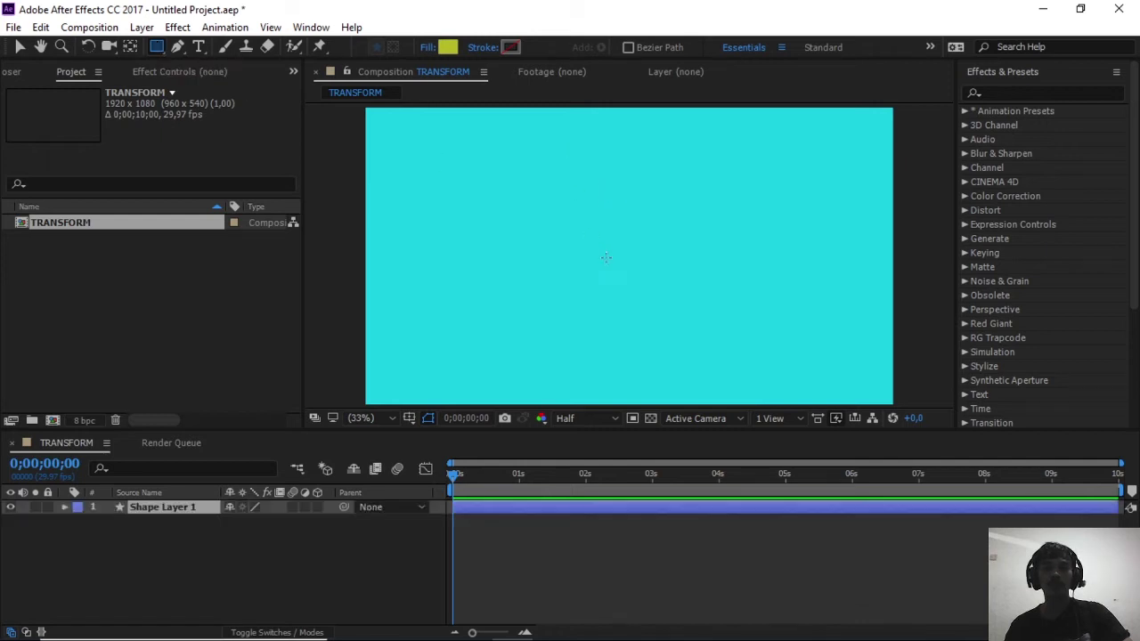
{"action": "mouse_move", "coordinate": [652, 295]}
{"action": "left_mouse_down"}
{"action": "mouse_move", "coordinate": [699, 332]}
{"action": "mouse_move", "coordinate": [695, 356]}
{"action": "left_mouse_up"}
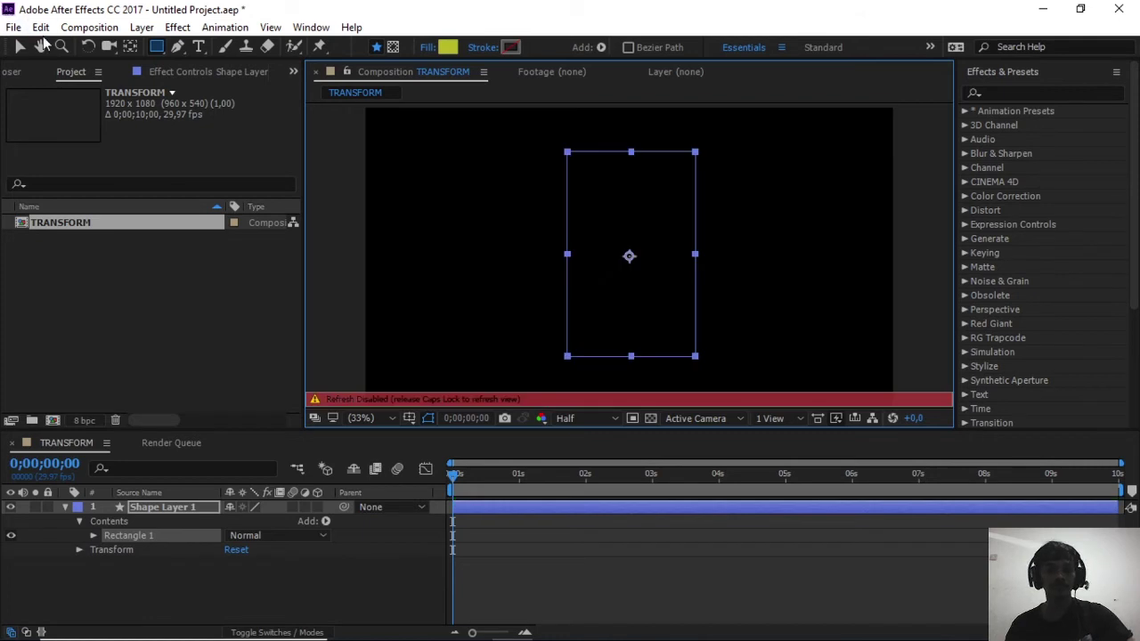
{"action": "key", "text": "Caps_Lock"}
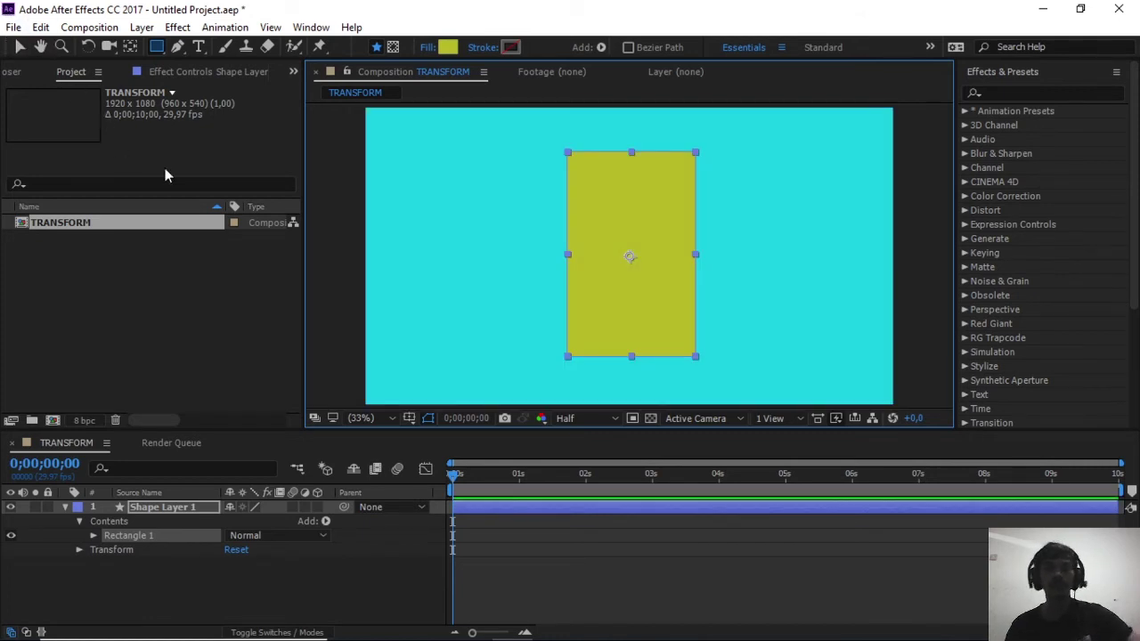
{"action": "left_click", "coordinate": [576, 584]}
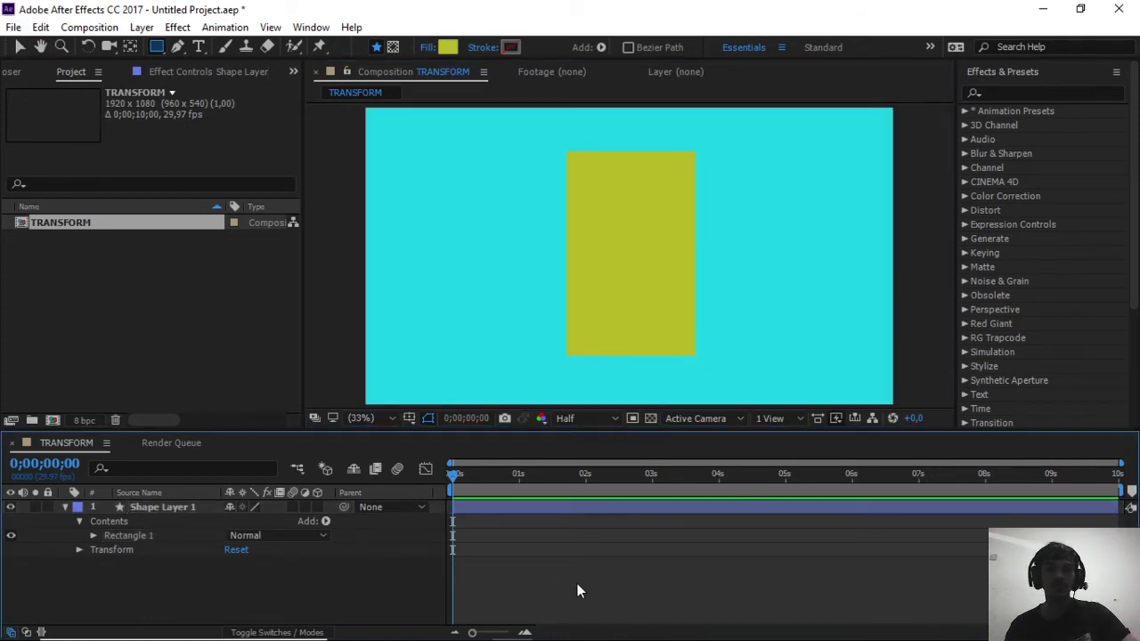
Collapse the properties of Shape Layer 1 in the timeline.
{"action": "left_click", "coordinate": [597, 502]}
{"action": "left_click", "coordinate": [132, 509]}
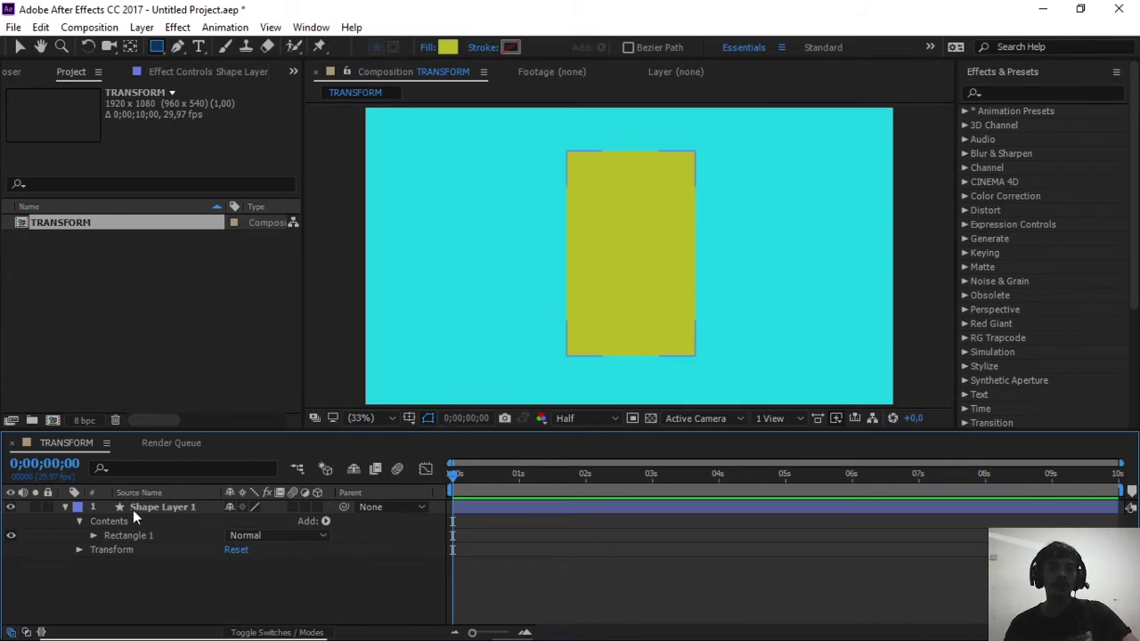
{"action": "left_click", "coordinate": [65, 507]}
{"action": "left_click", "coordinate": [108, 523]}
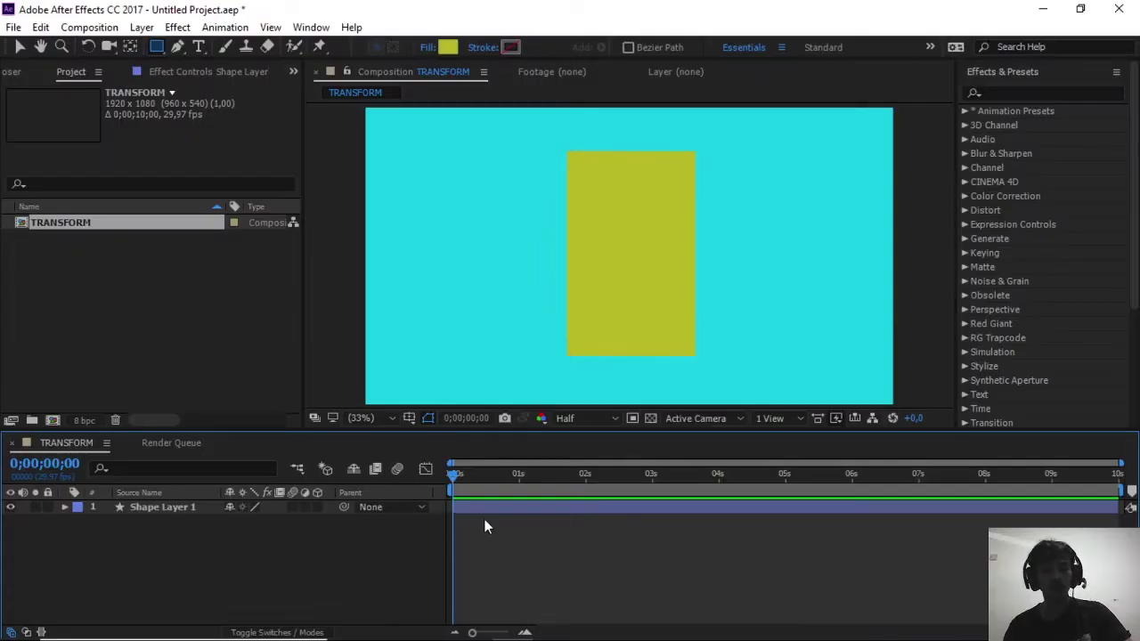
{"action": "left_click", "coordinate": [342, 514]}
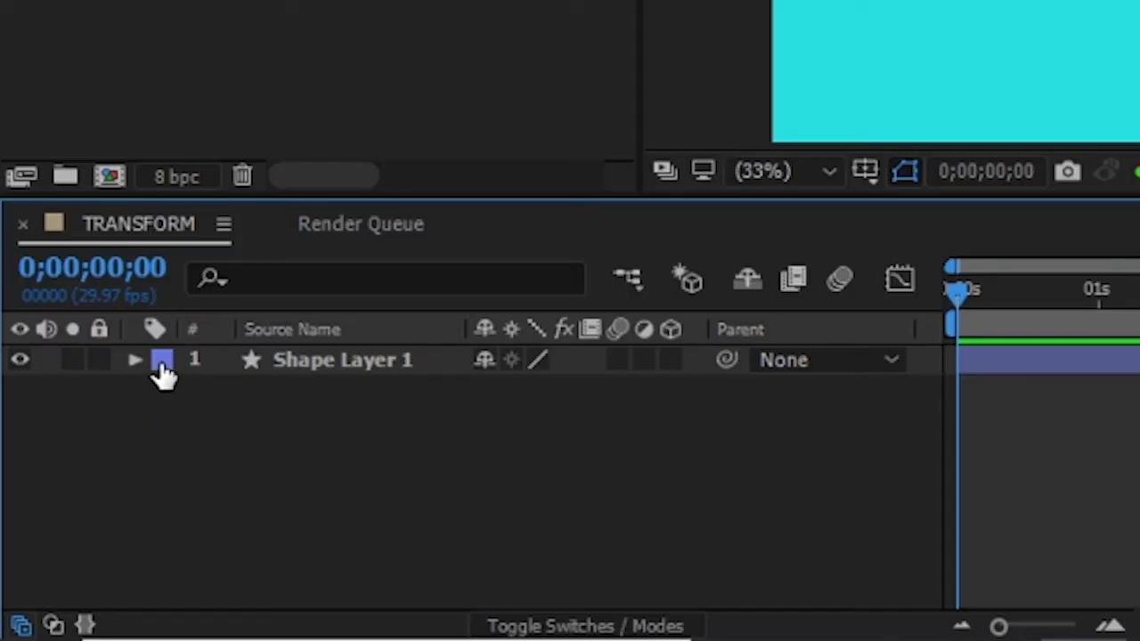
Try Orange as the label colour of Shape Layer 1, set it to Yellow instead and deselect the layer.
{"action": "left_click", "coordinate": [162, 365]}
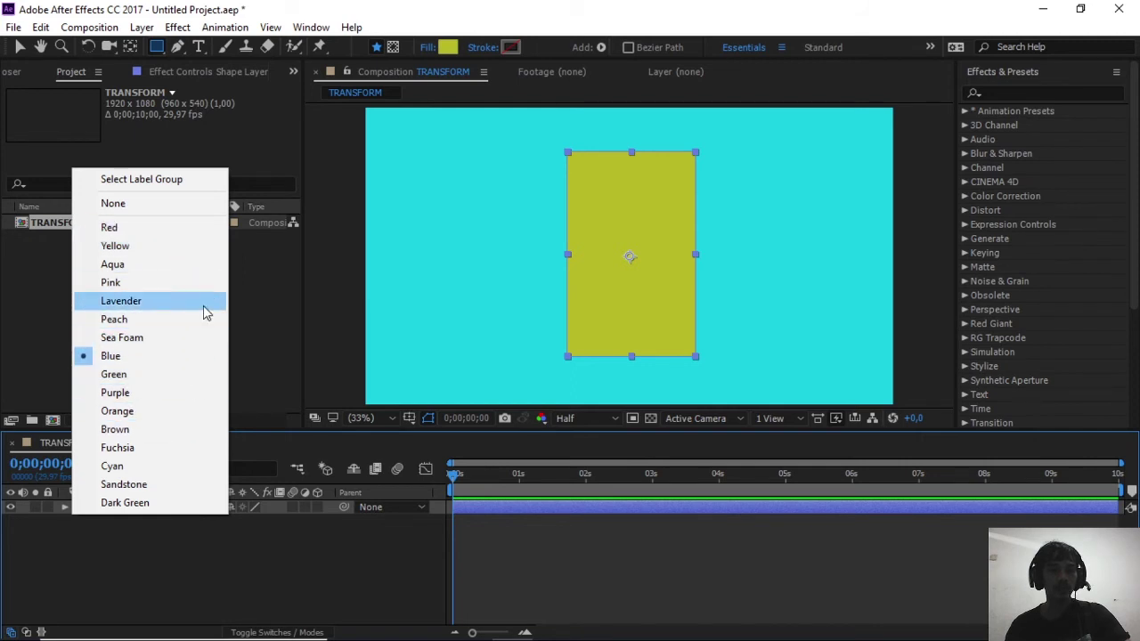
{"action": "left_click", "coordinate": [194, 410]}
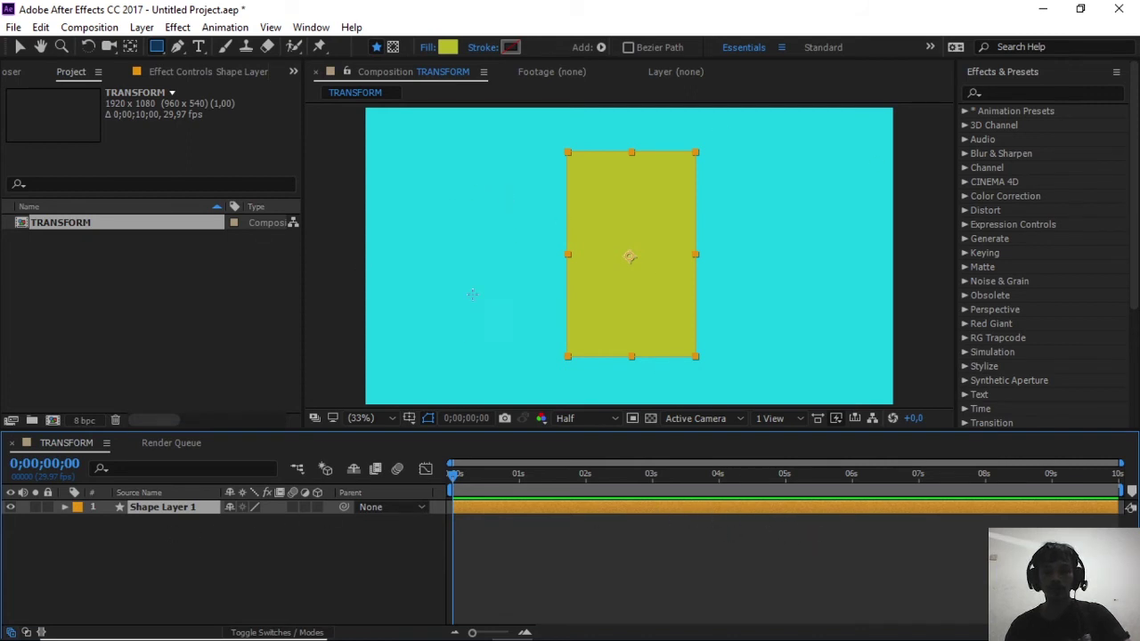
{"action": "left_click", "coordinate": [78, 507]}
{"action": "left_click", "coordinate": [116, 246]}
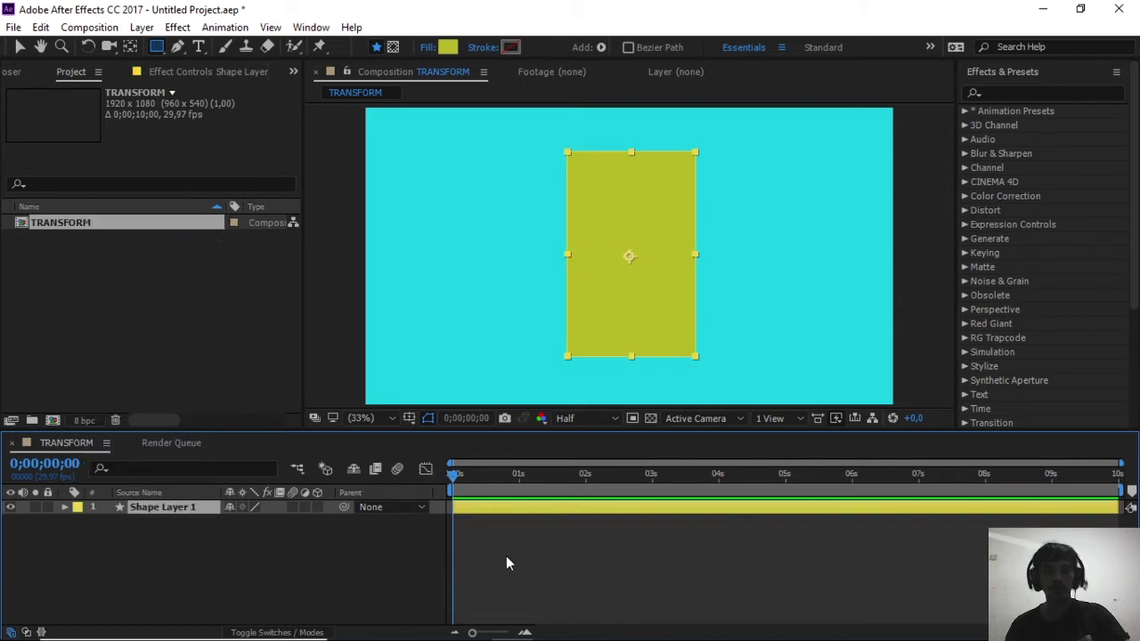
{"action": "left_click", "coordinate": [526, 571]}
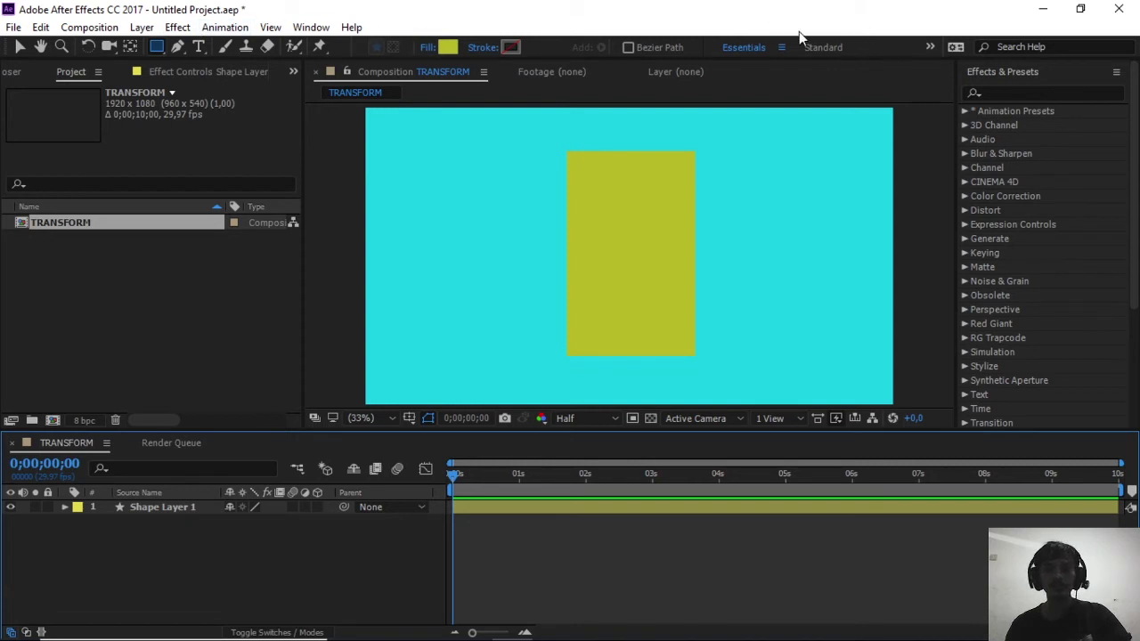
{"action": "left_click", "coordinate": [162, 511]}
{"action": "left_click", "coordinate": [200, 558]}
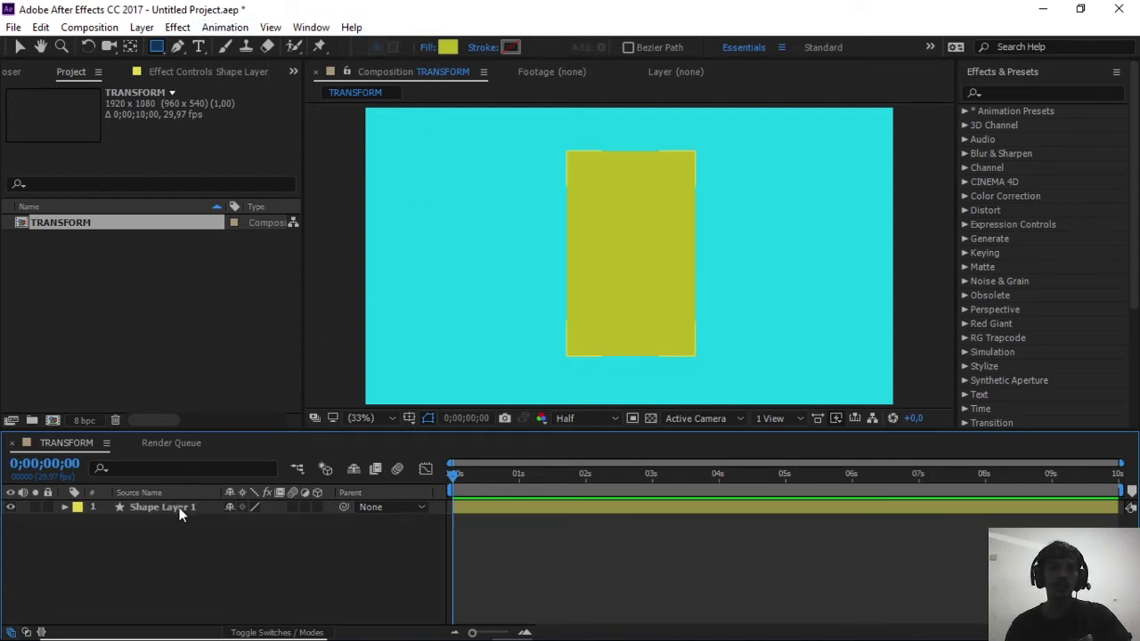
{"action": "left_click", "coordinate": [176, 507]}
{"action": "left_click", "coordinate": [213, 549]}
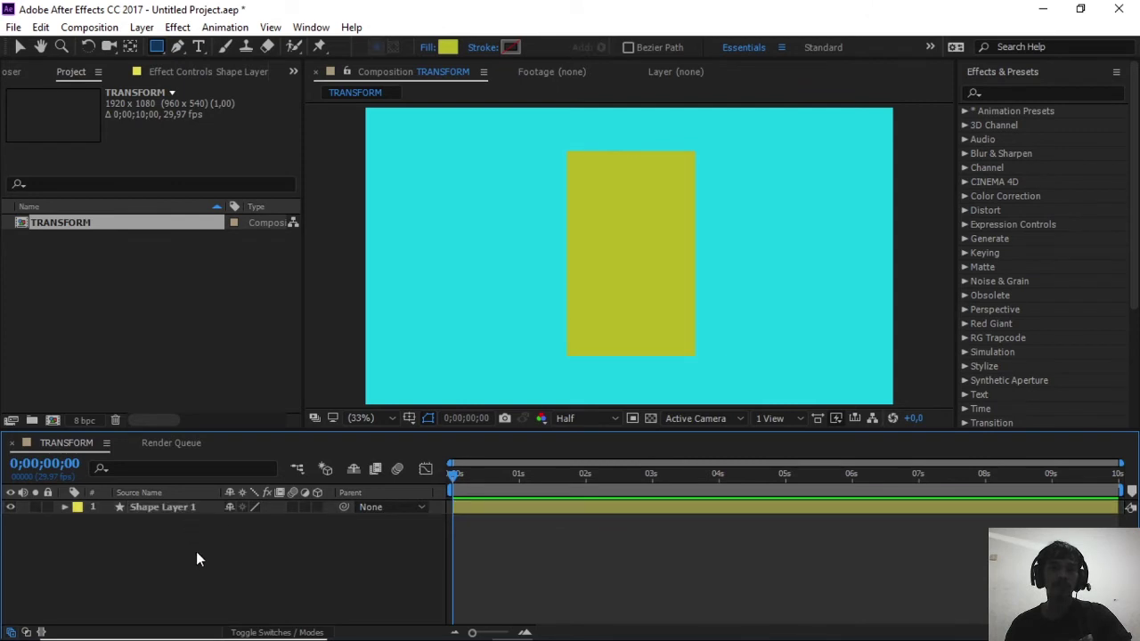
Select Shape Layer 1 and move the rectangle around the composition with the Selection tool, leaving it near the centre.
{"action": "left_click", "coordinate": [199, 507]}
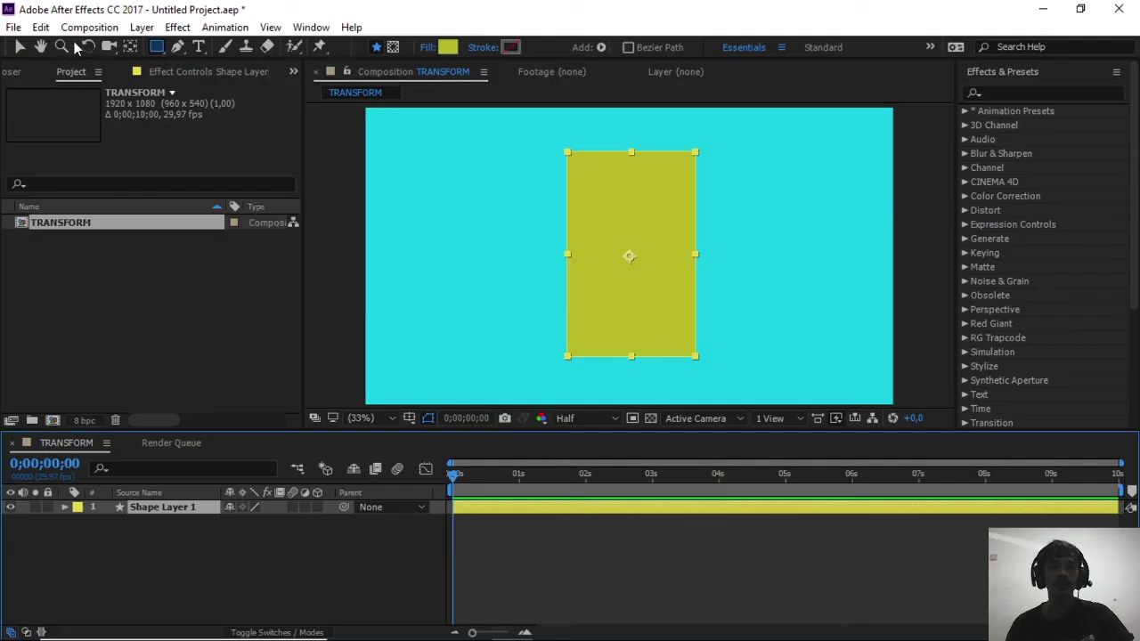
{"action": "left_click", "coordinate": [21, 49]}
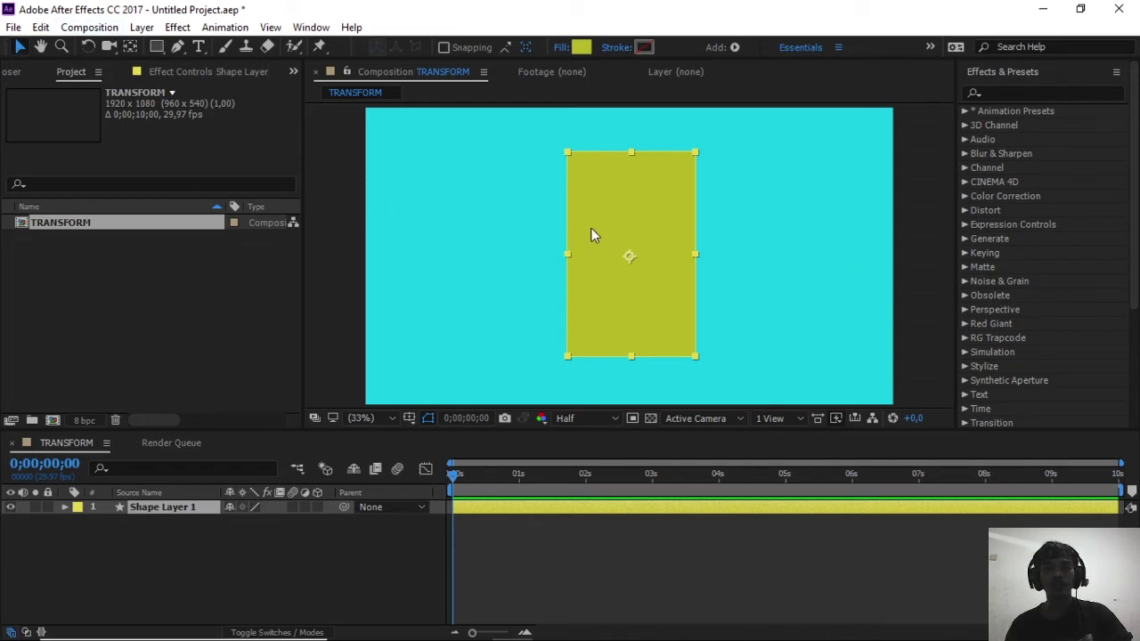
{"action": "left_click_drag", "start_coordinate": [614, 209], "coordinate": [656, 247]}
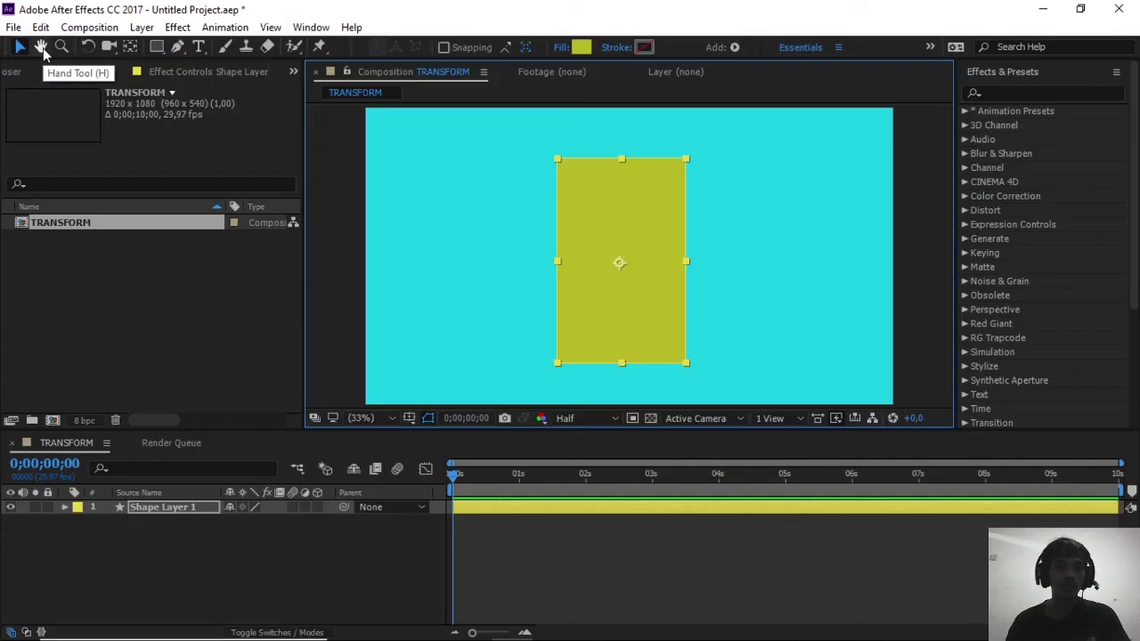
Pan the composition view in several directions with the Hand tool and bring it back near the centre.
{"action": "left_click", "coordinate": [42, 50]}
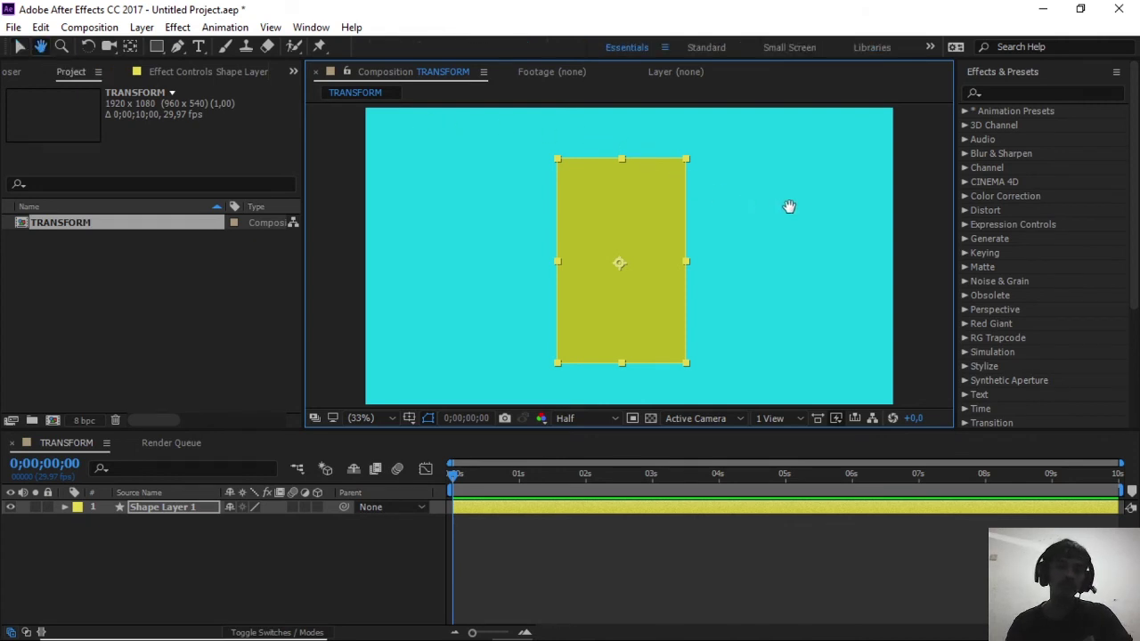
{"action": "left_click_drag", "start_coordinate": [803, 197], "coordinate": [711, 320]}
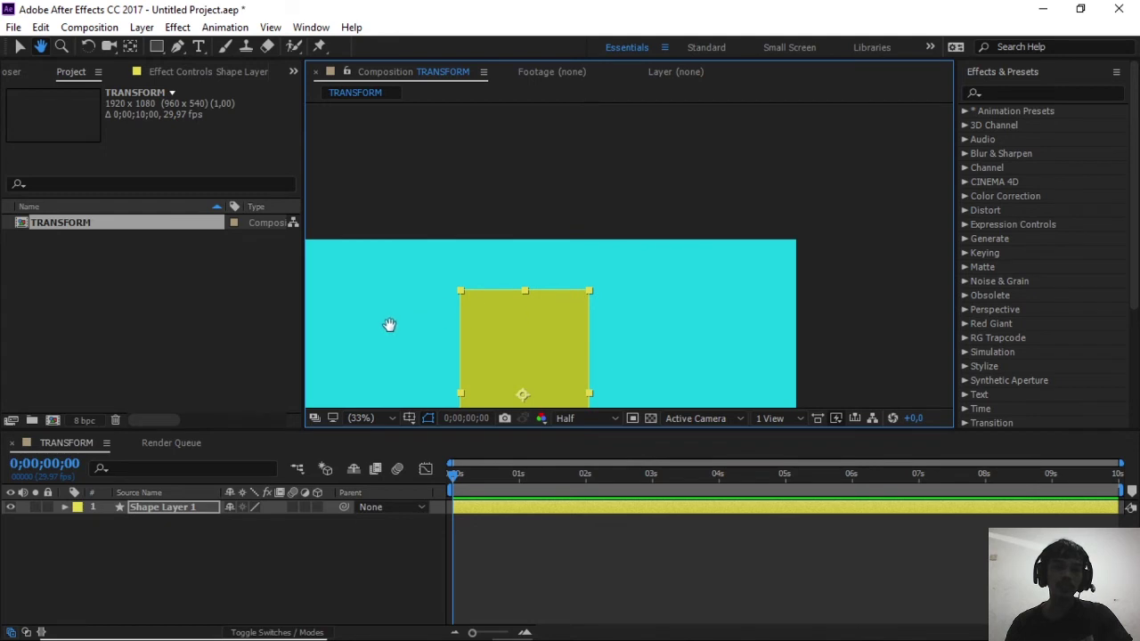
{"action": "left_click_drag", "start_coordinate": [389, 323], "coordinate": [504, 313]}
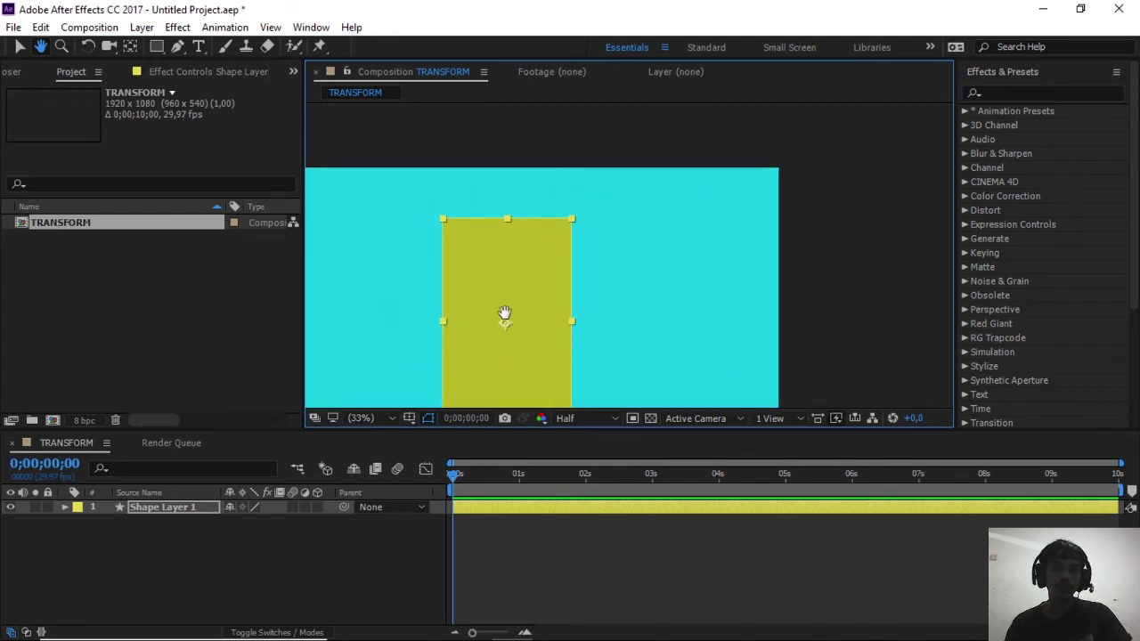
{"action": "left_click_drag", "start_coordinate": [709, 308], "coordinate": [730, 297]}
{"action": "left_click_drag", "start_coordinate": [433, 226], "coordinate": [542, 124]}
{"action": "left_click_drag", "start_coordinate": [847, 211], "coordinate": [807, 236]}
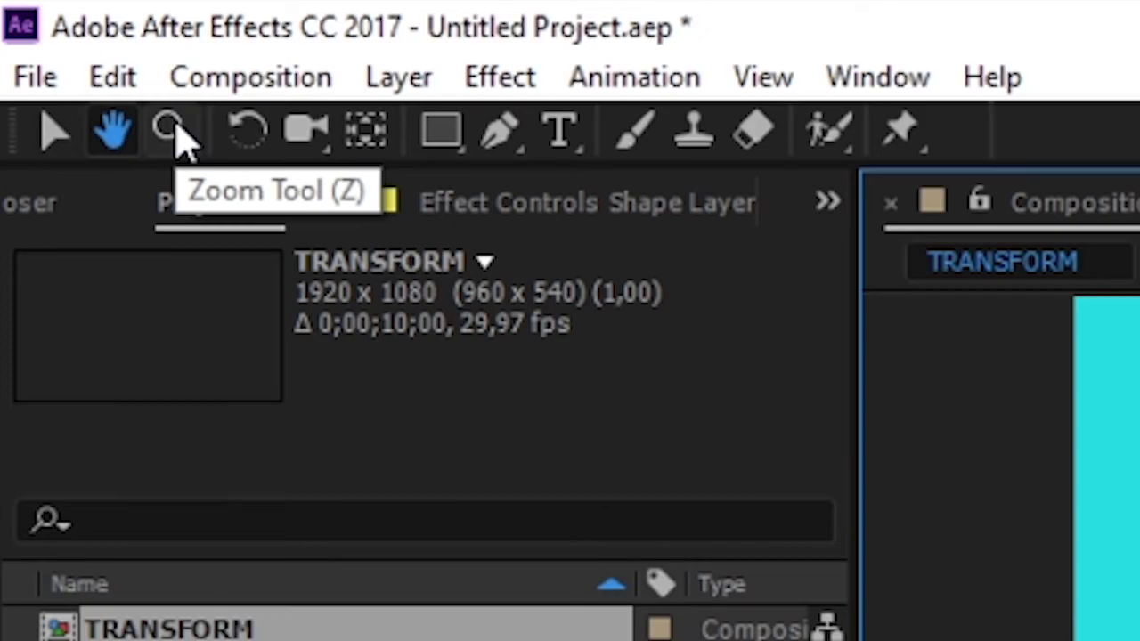
Zoom in and out on the rectangle with the Zoom tool and reset the view magnification to Fit up to 100%.
{"action": "left_click", "coordinate": [171, 130]}
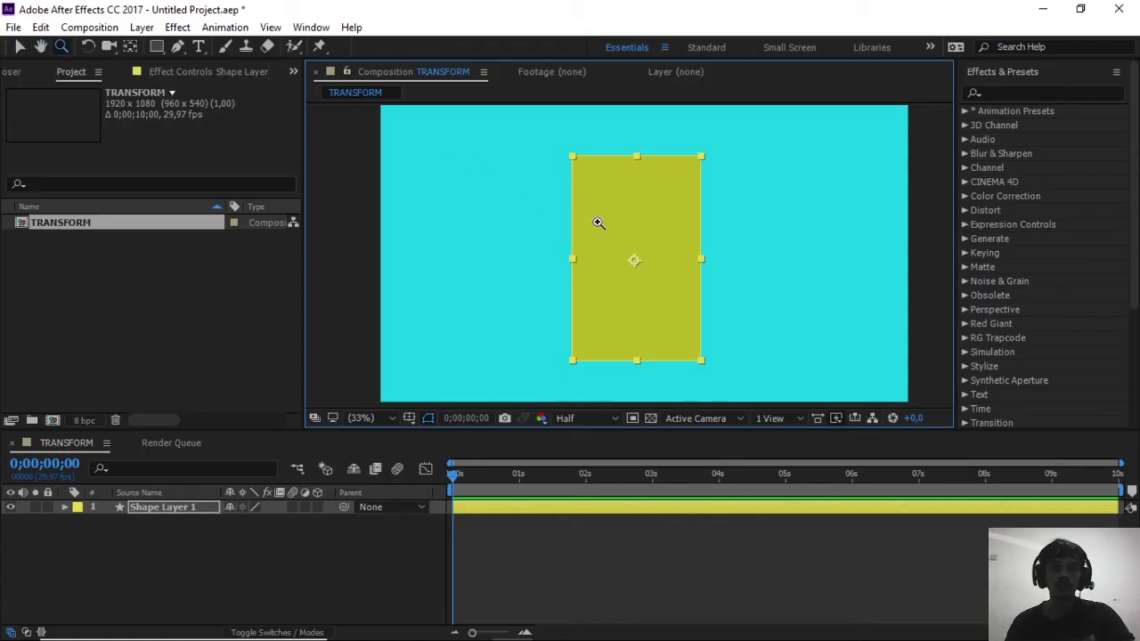
{"action": "left_click", "coordinate": [650, 257]}
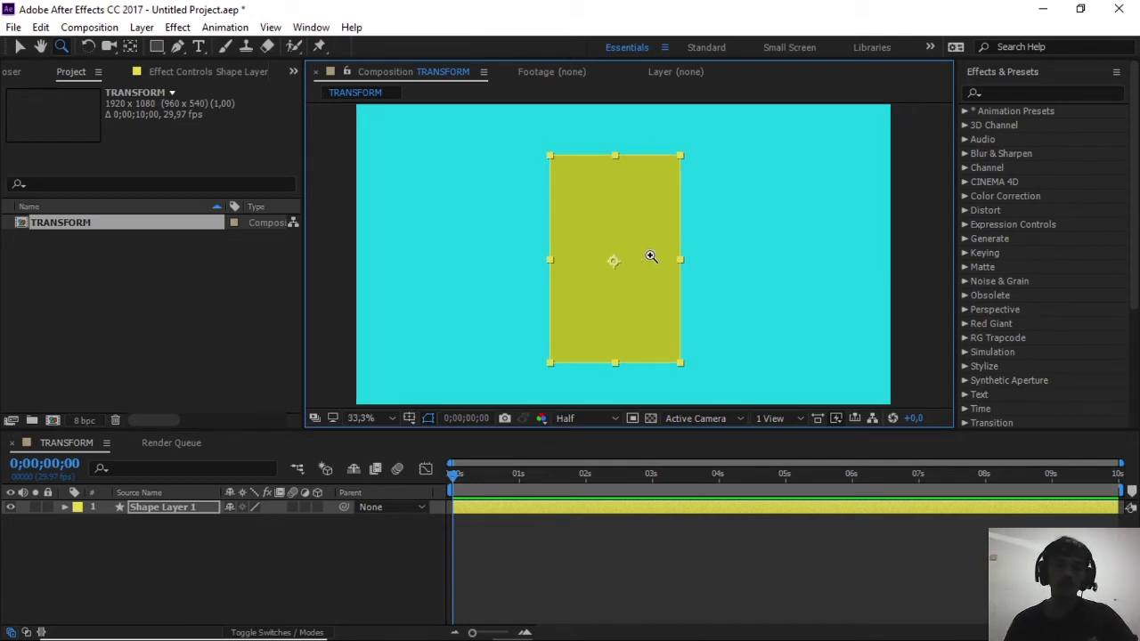
{"action": "double_click", "coordinate": [650, 257]}
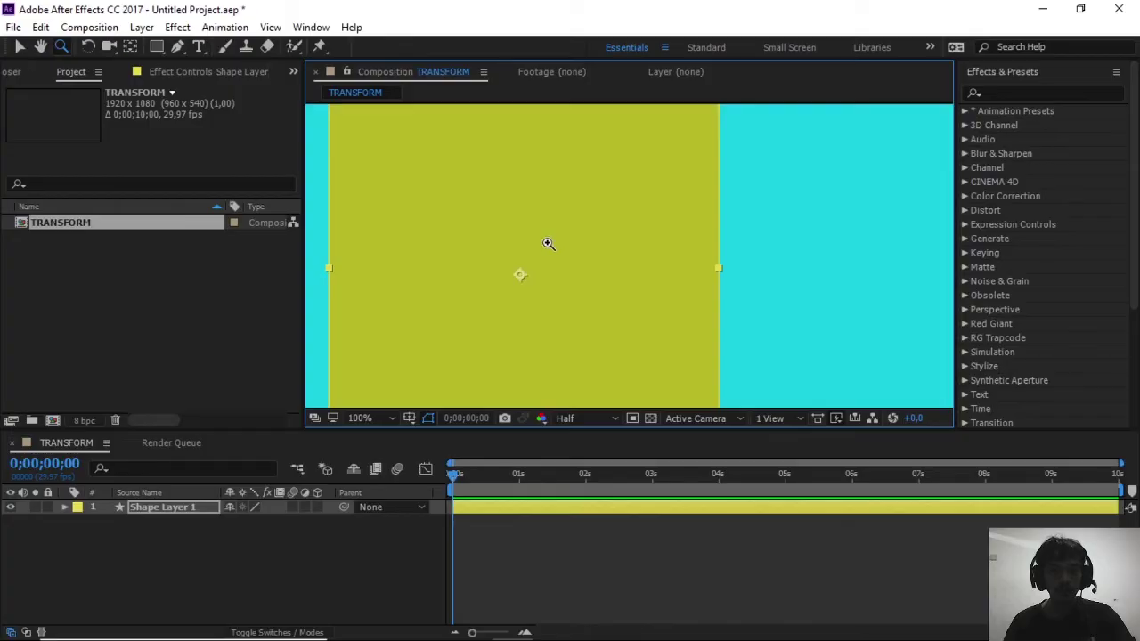
{"action": "left_click", "coordinate": [547, 243]}
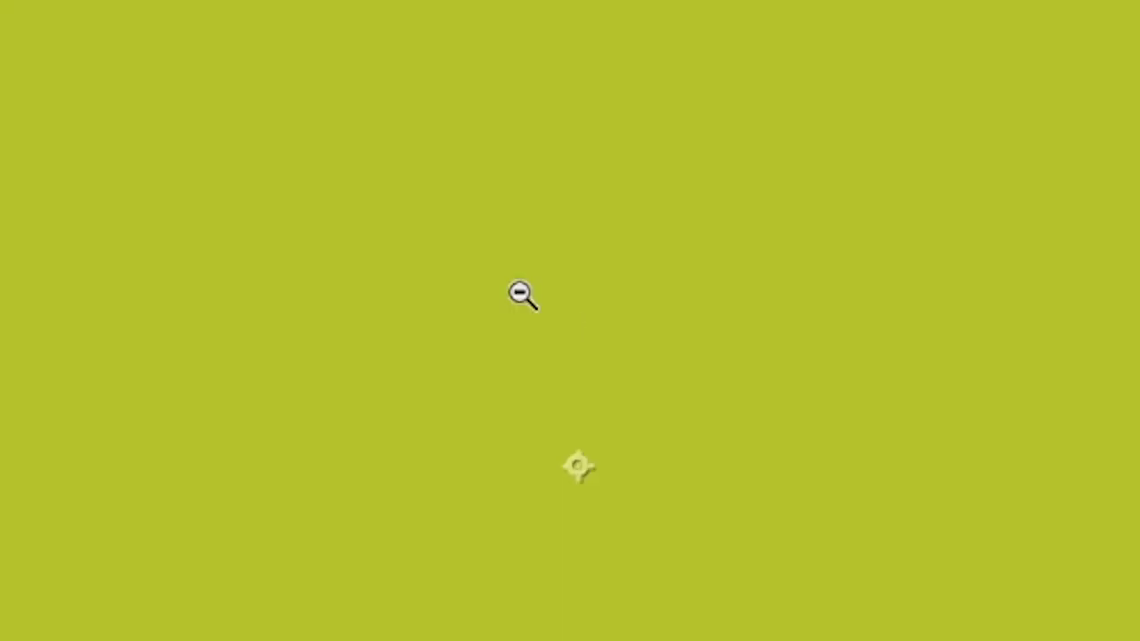
{"action": "left_click", "coordinate": [547, 243], "text": "alt"}
{"action": "left_click", "coordinate": [548, 243], "text": "alt"}
{"action": "left_click", "coordinate": [608, 257], "text": "alt"}
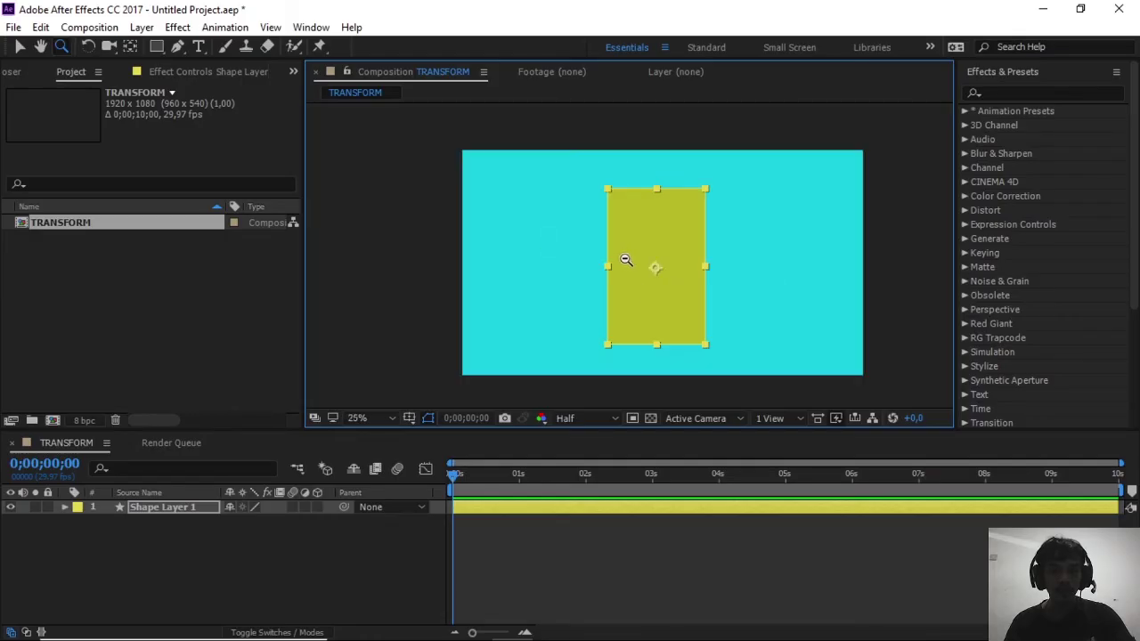
{"action": "left_click", "coordinate": [392, 418]}
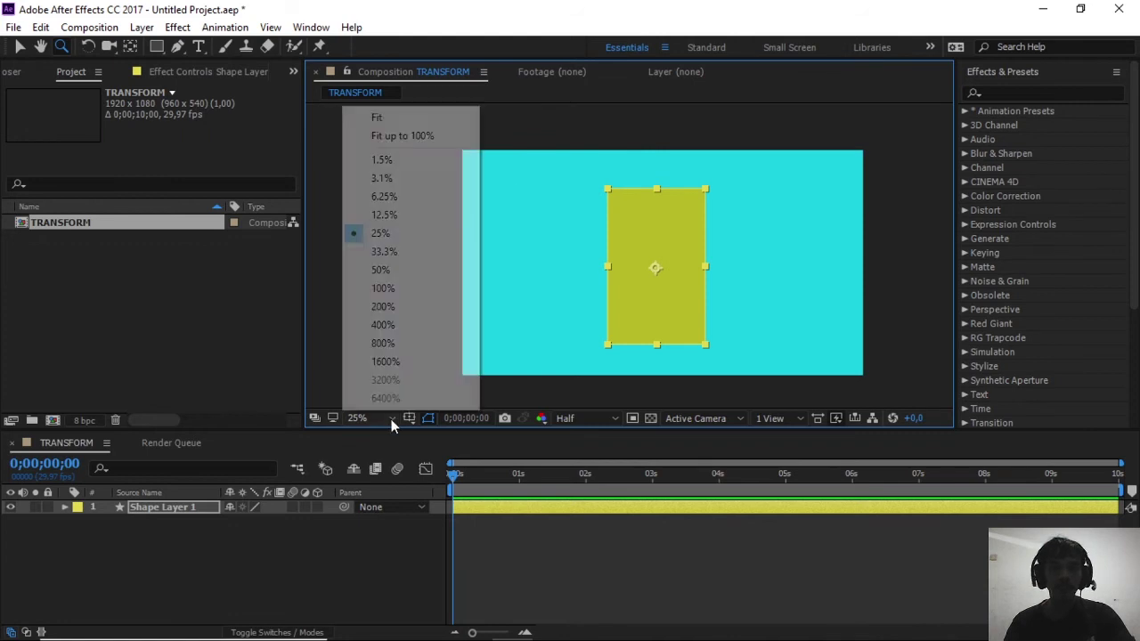
{"action": "left_click", "coordinate": [407, 135]}
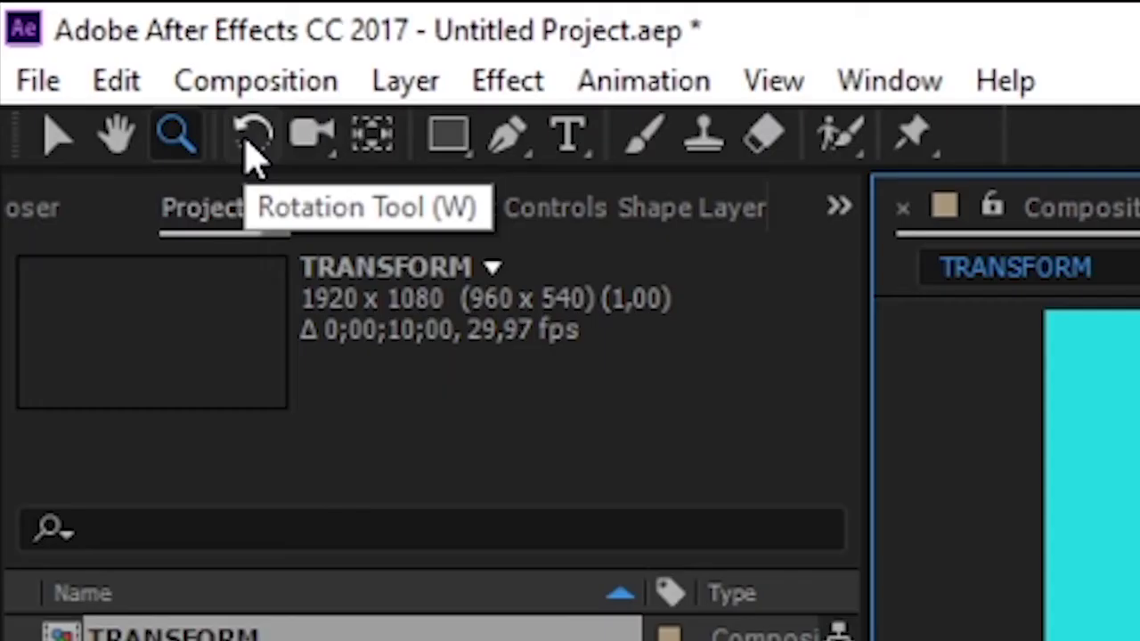
Try rotating the rectangle about its anchor point with the Rotation tool, and undo the rotation and the last move.
{"action": "left_click", "coordinate": [88, 49]}
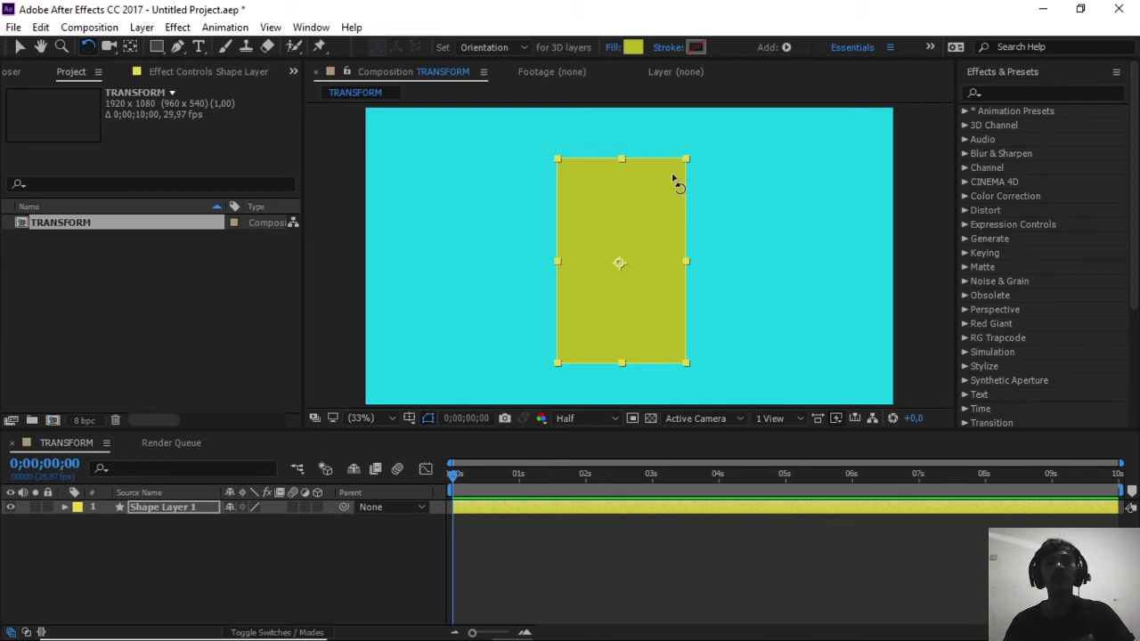
{"action": "left_click_drag", "start_coordinate": [674, 178], "coordinate": [748, 285]}
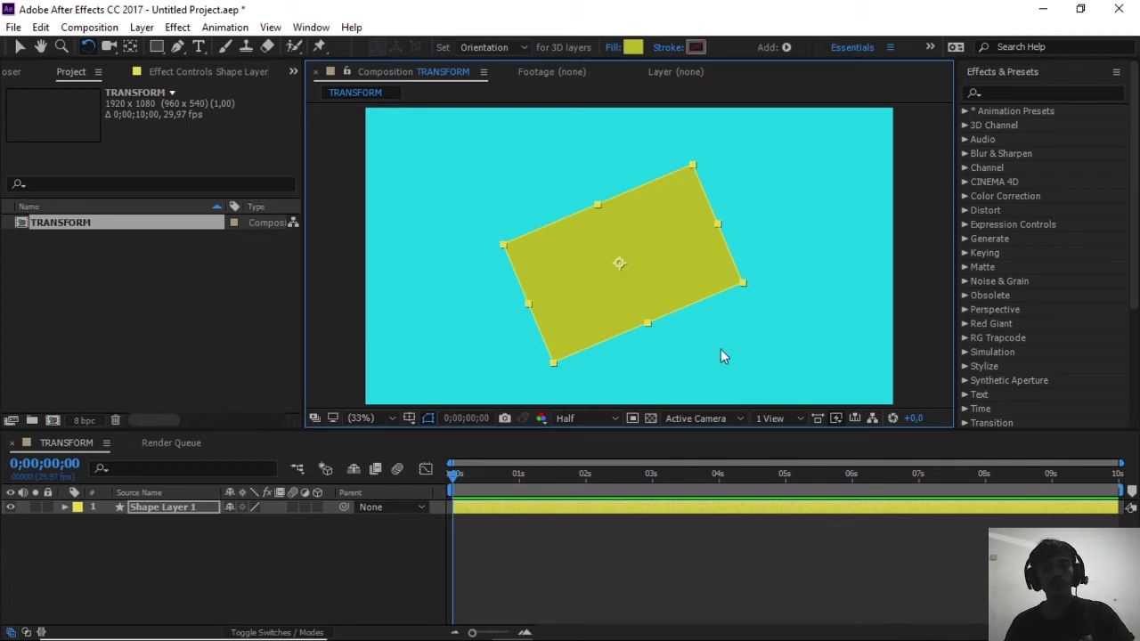
{"action": "left_click", "coordinate": [617, 545]}
{"action": "key", "text": "ctrl+z"}
{"action": "key", "text": "ctrl+z"}
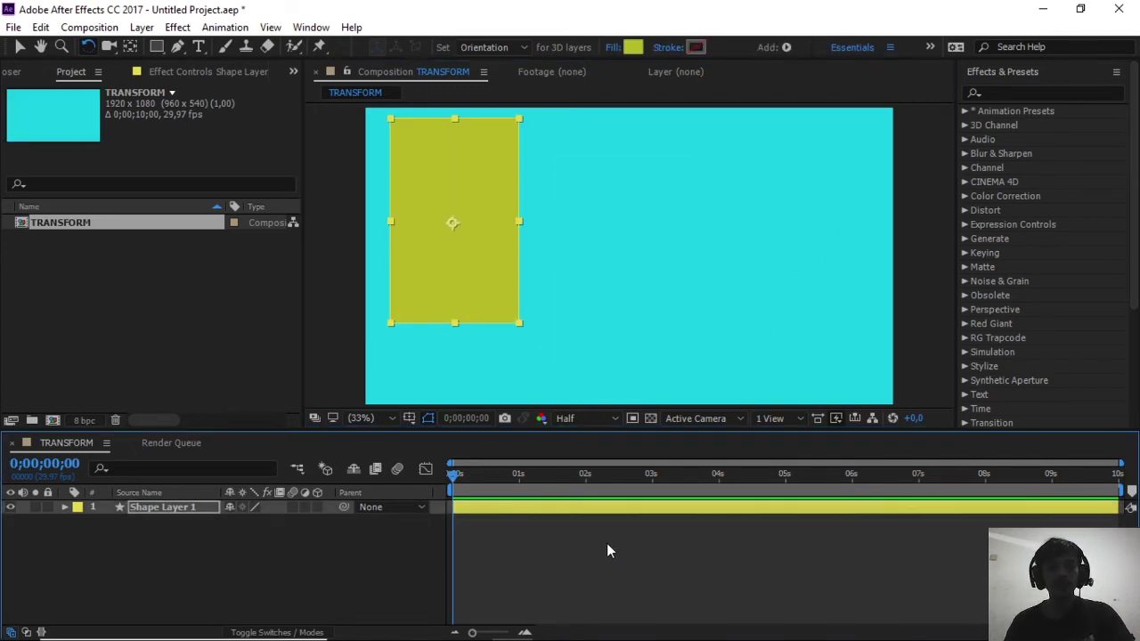
Try rotating the rectangle clockwise with the Rotation tool, and undo both that rotation and the position change made before it.
{"action": "left_click_drag", "start_coordinate": [495, 239], "coordinate": [539, 237]}
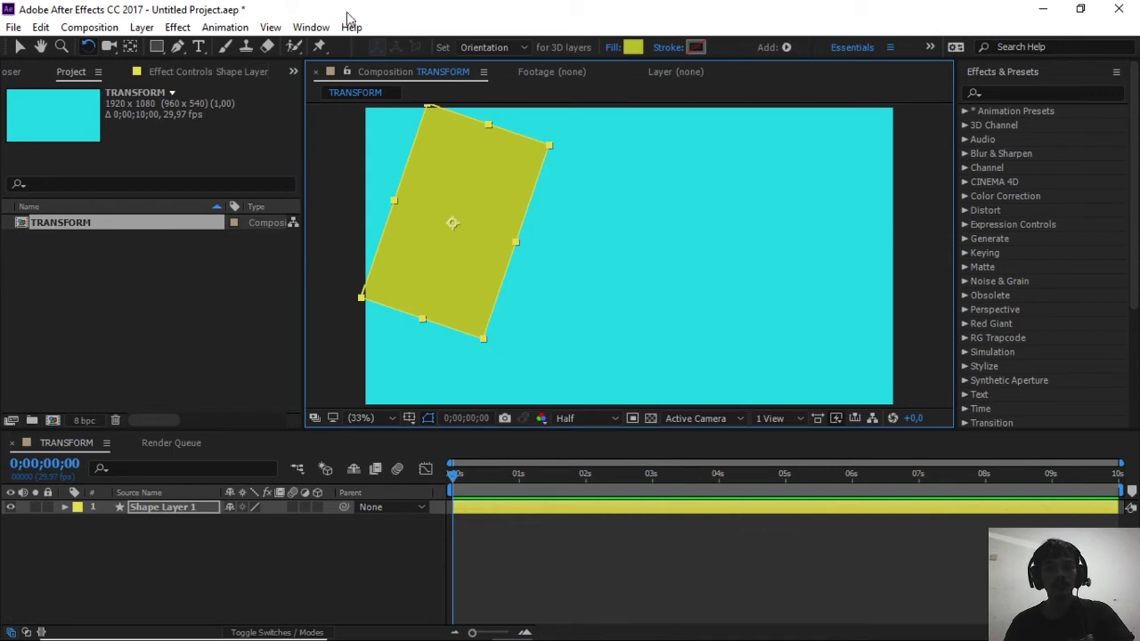
{"action": "left_click", "coordinate": [41, 27]}
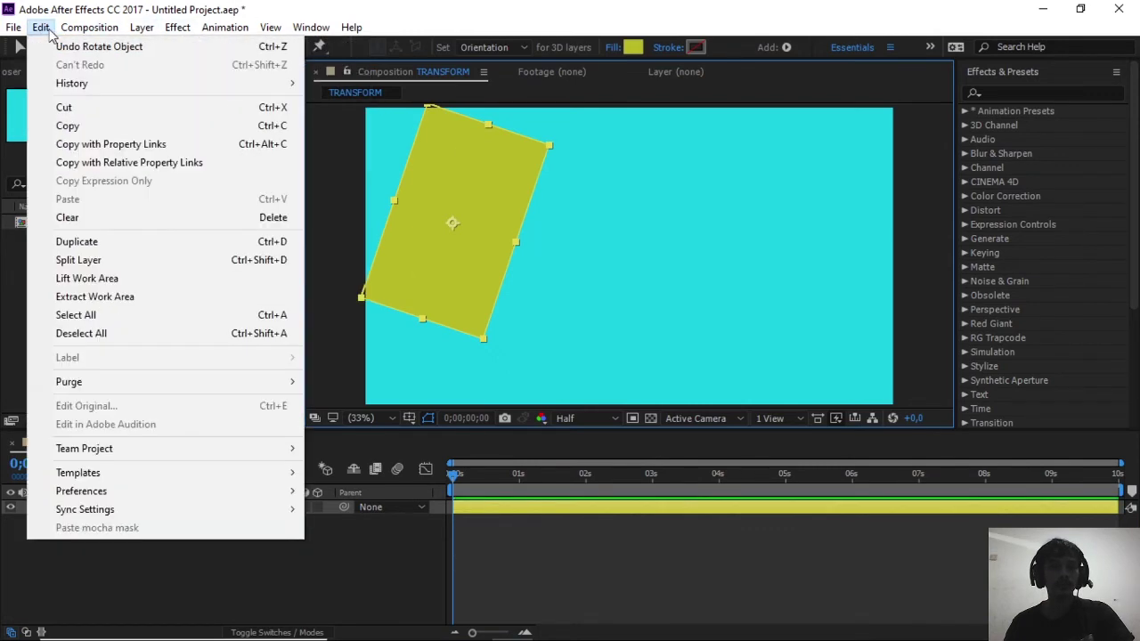
{"action": "left_click", "coordinate": [64, 52]}
{"action": "left_click", "coordinate": [41, 27]}
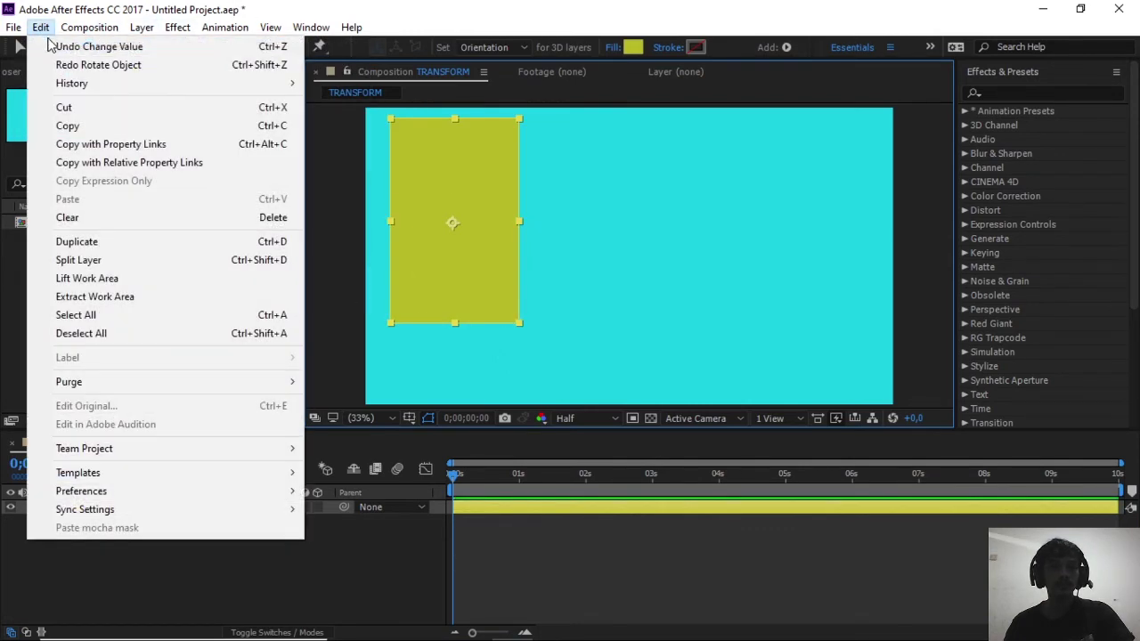
{"action": "left_click", "coordinate": [76, 46]}
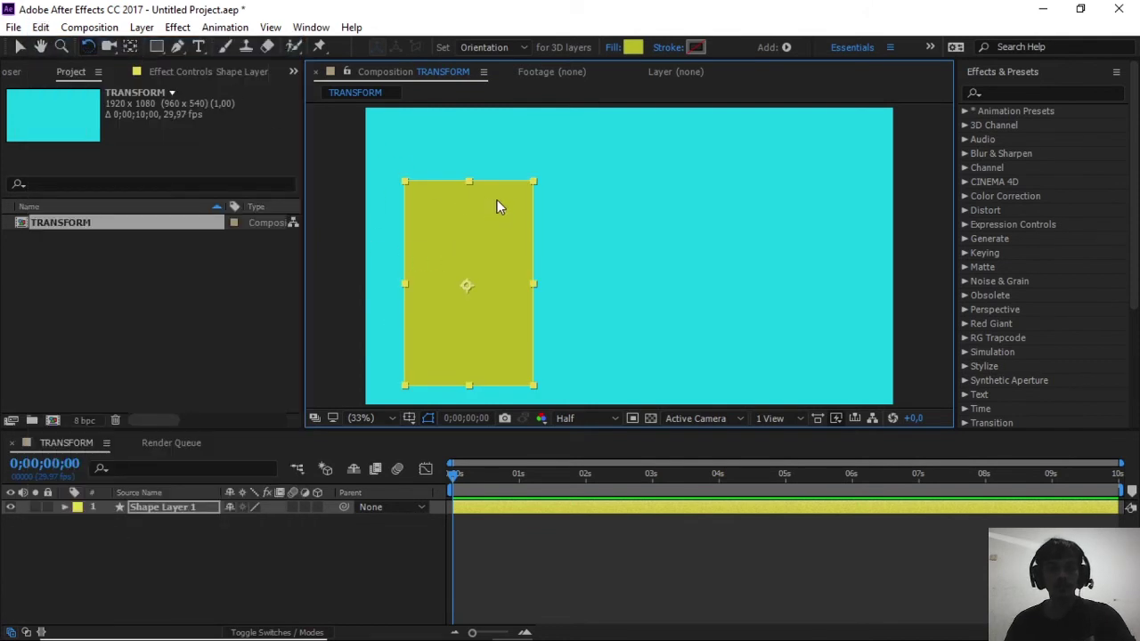
Move the rectangle to the middle of the composition and centre its anchor point within it using the Pan Behind tool.
{"action": "key", "text": "v"}
{"action": "left_click_drag", "start_coordinate": [497, 199], "coordinate": [658, 203]}
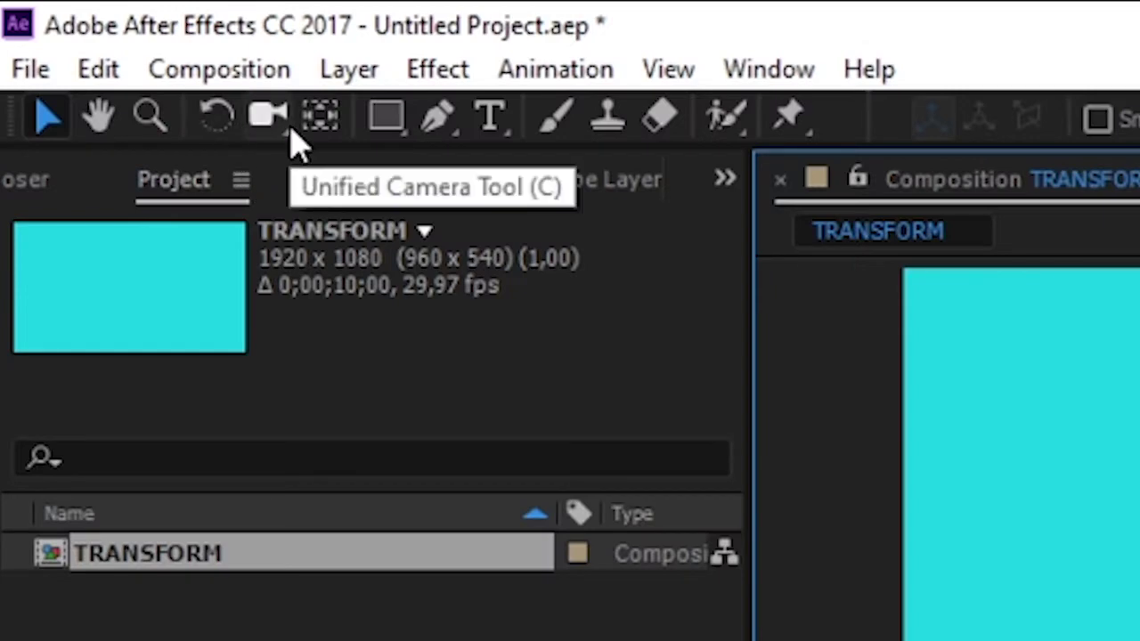
{"action": "left_click", "coordinate": [269, 116]}
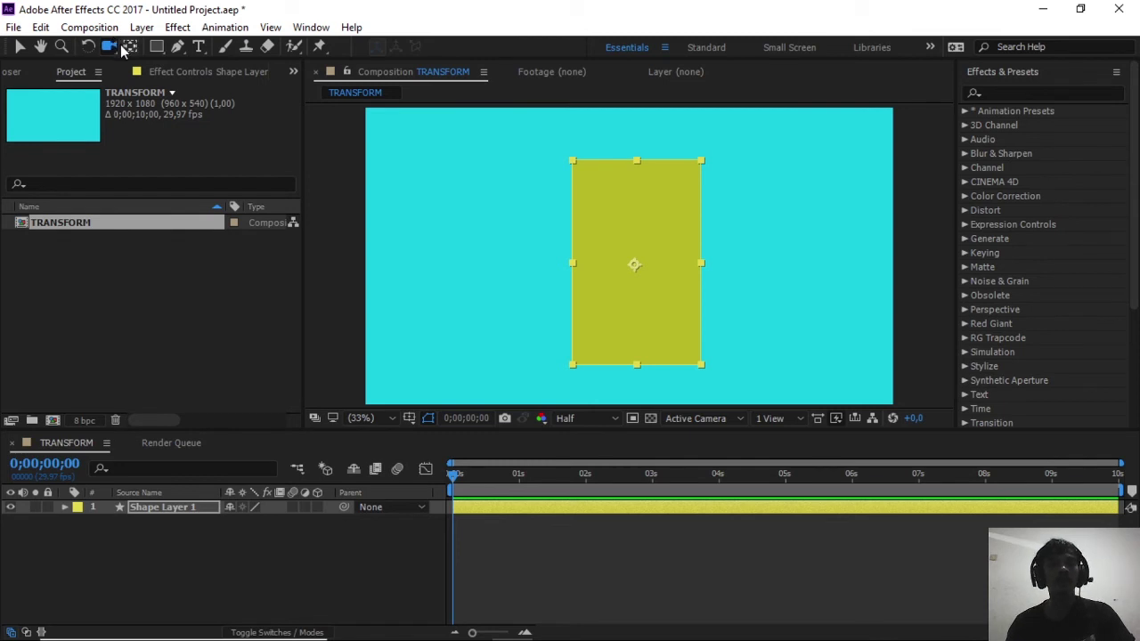
{"action": "left_click", "coordinate": [128, 49]}
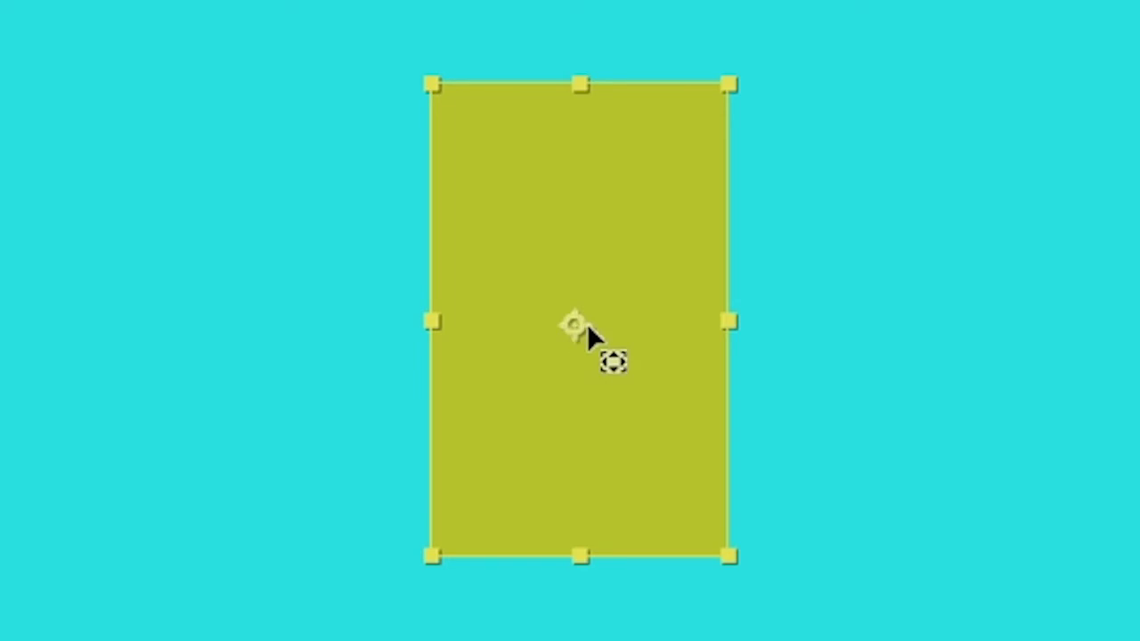
{"action": "mouse_move", "coordinate": [590, 328]}
{"action": "left_mouse_down"}
{"action": "mouse_move", "coordinate": [622, 278]}
{"action": "mouse_move", "coordinate": [571, 256]}
{"action": "mouse_move", "coordinate": [586, 332]}
{"action": "mouse_move", "coordinate": [579, 318]}
{"action": "left_mouse_up"}
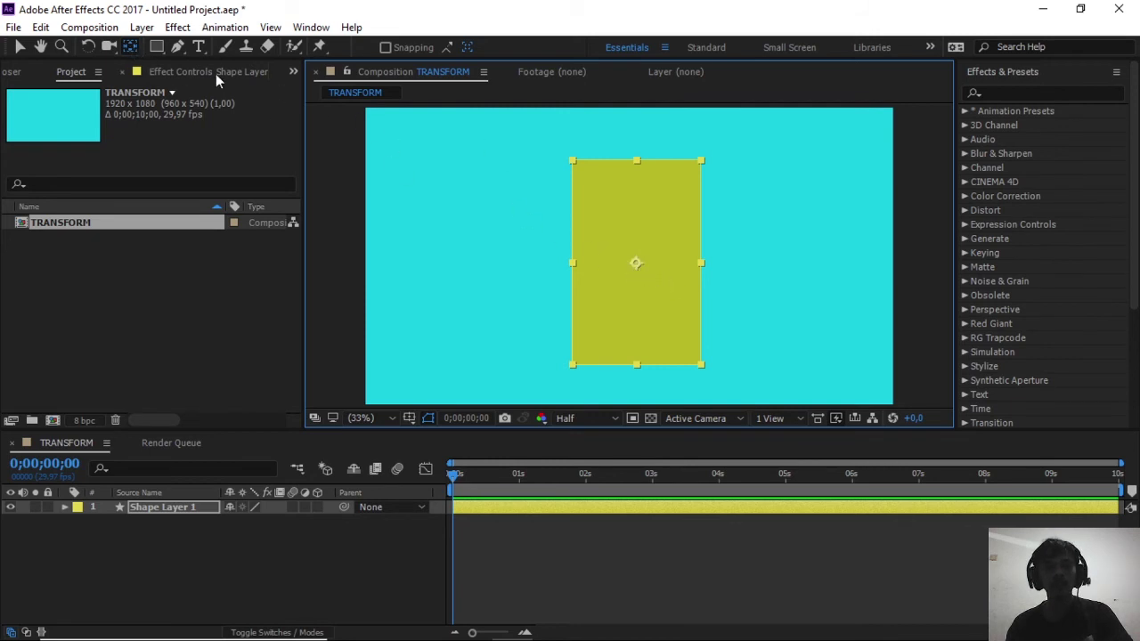
Try rotating the rectangle about its centred anchor point with the Rotation tool, and undo the rotation.
{"action": "left_click", "coordinate": [88, 47]}
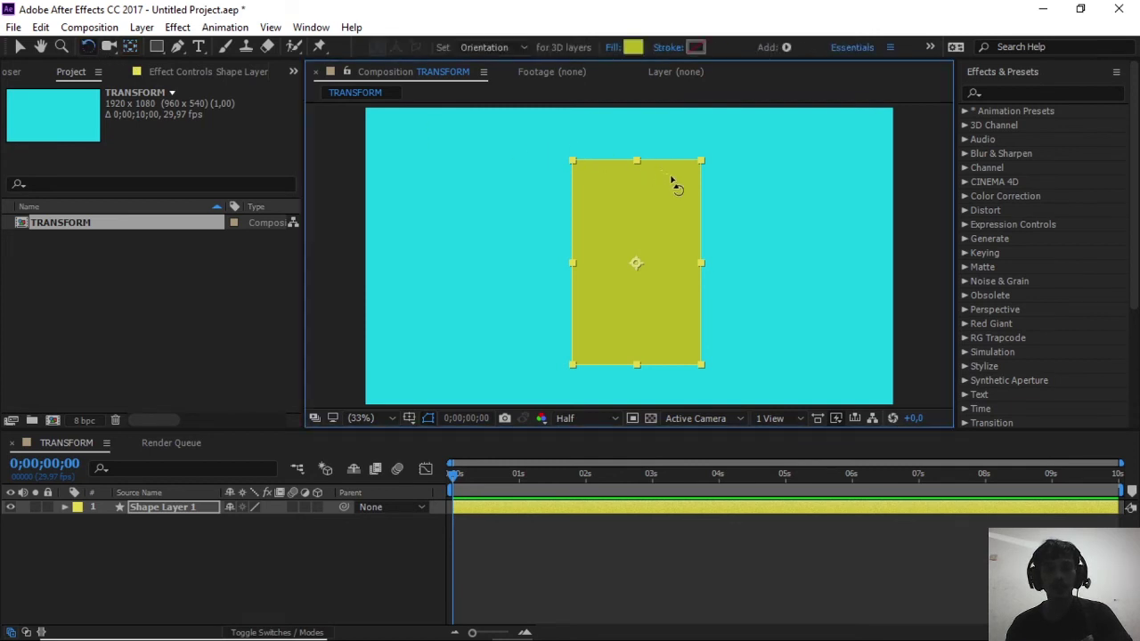
{"action": "left_click_drag", "start_coordinate": [673, 184], "coordinate": [739, 224]}
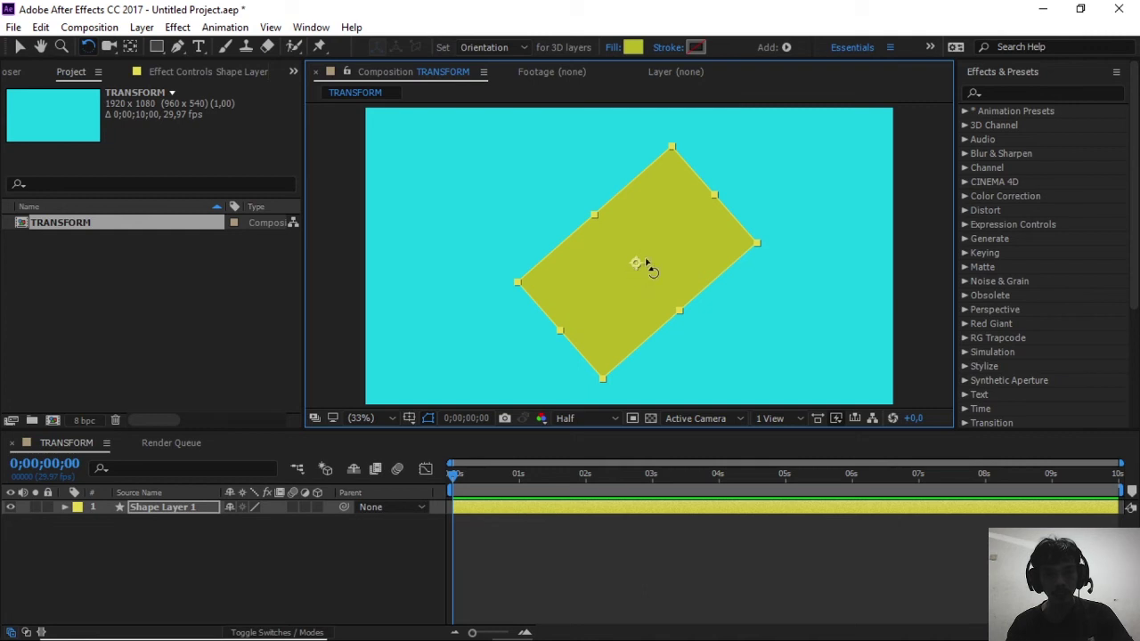
{"action": "key", "text": "ctrl+z"}
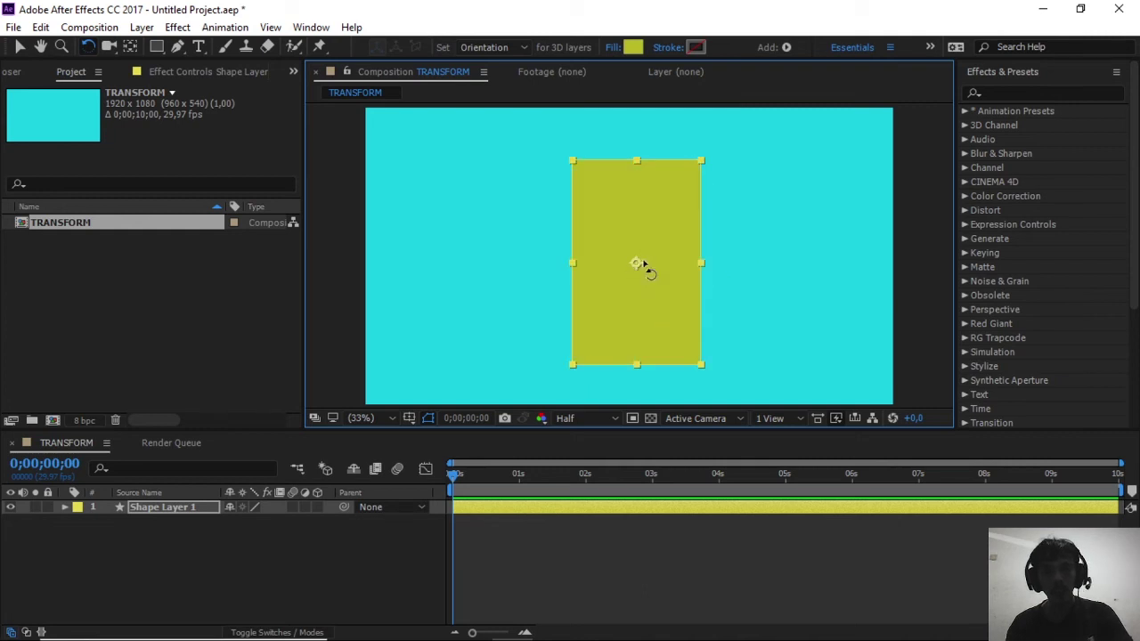
Move the anchor point to the middle of the rectangle's left edge, try rotating the rectangle around it, and undo the rotation.
{"action": "left_click", "coordinate": [130, 48]}
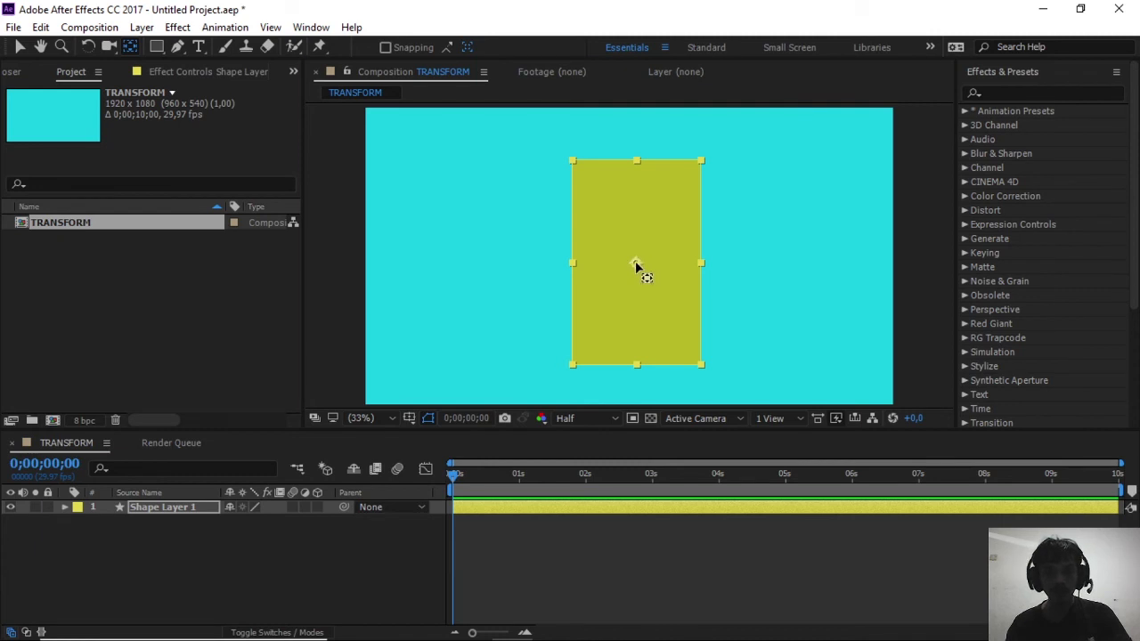
{"action": "left_click_drag", "start_coordinate": [637, 265], "coordinate": [573, 267]}
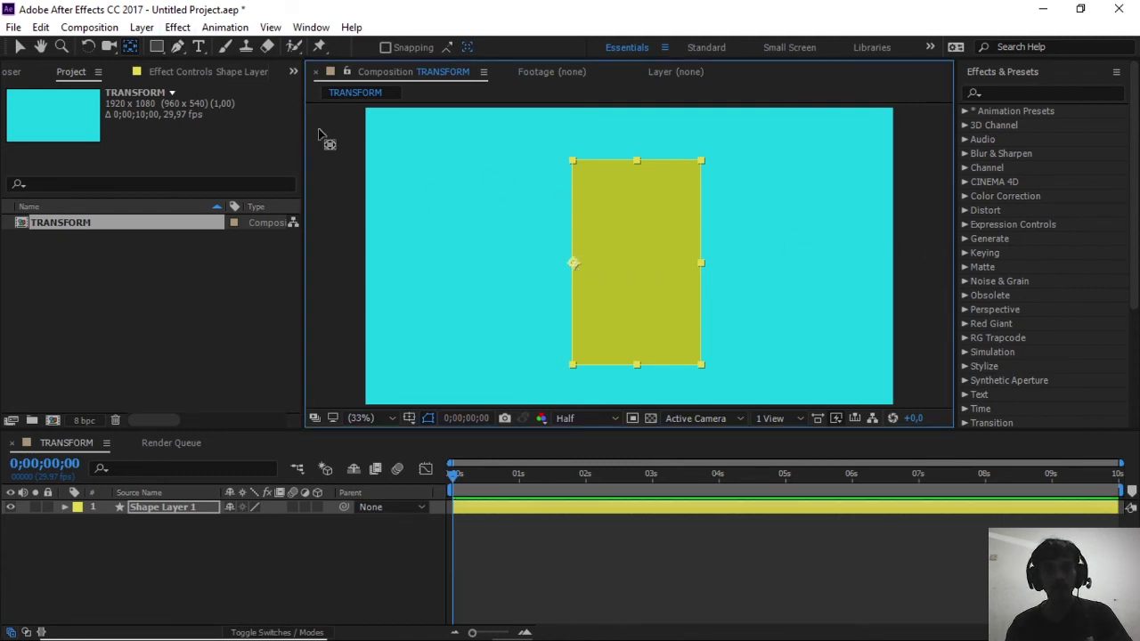
{"action": "left_click", "coordinate": [95, 49]}
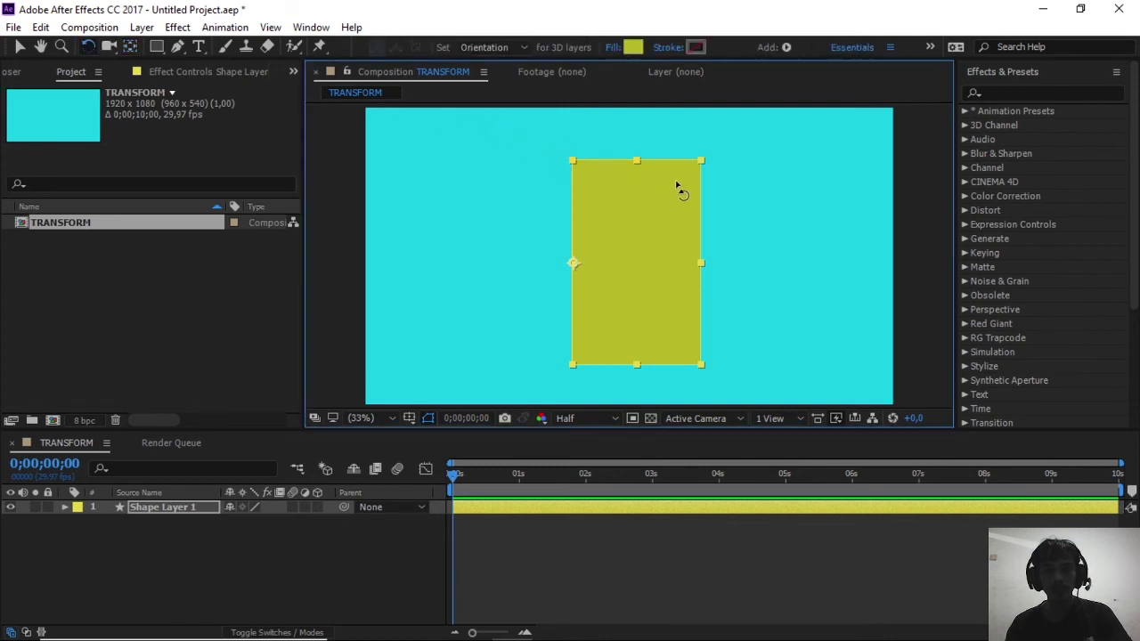
{"action": "left_click_drag", "start_coordinate": [679, 188], "coordinate": [682, 351]}
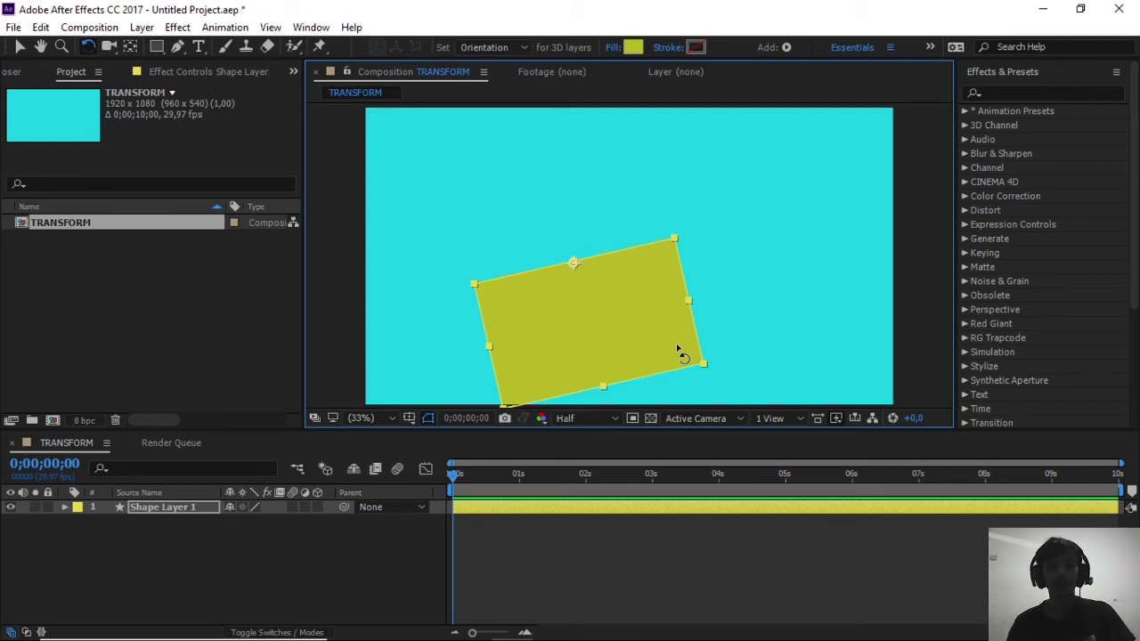
{"action": "key", "text": "ctrl+z"}
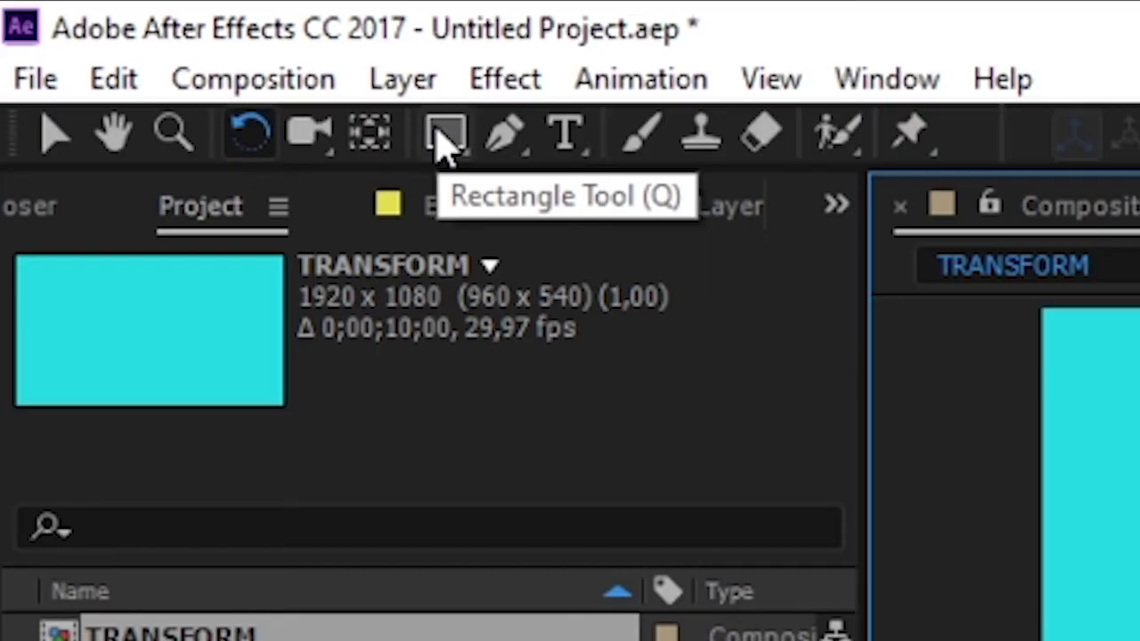
Look through the shape tools, try drawing thin extra rectangles inside the shape with the Rectangle tool, and undo them.
{"action": "left_click", "coordinate": [442, 142]}
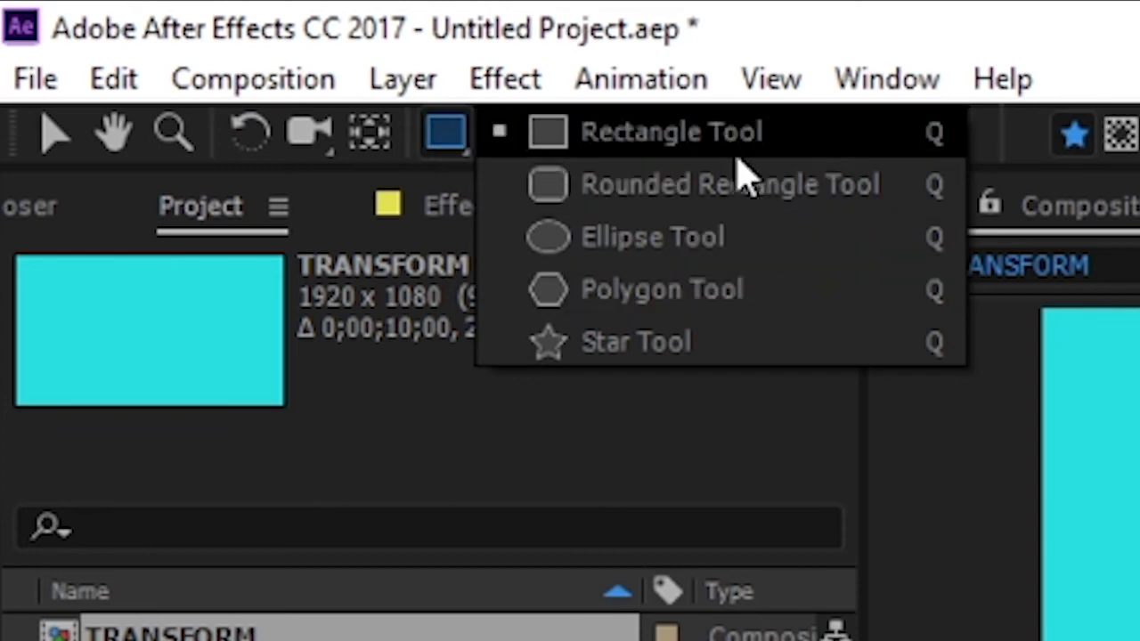
{"action": "left_click", "coordinate": [433, 145]}
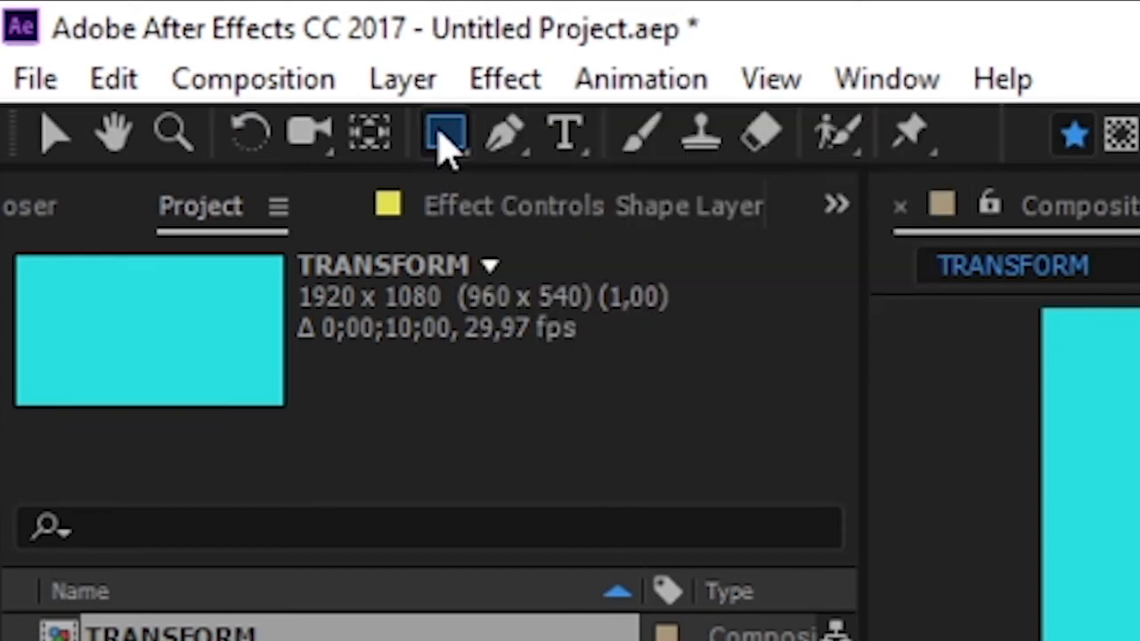
{"action": "left_click", "coordinate": [448, 145]}
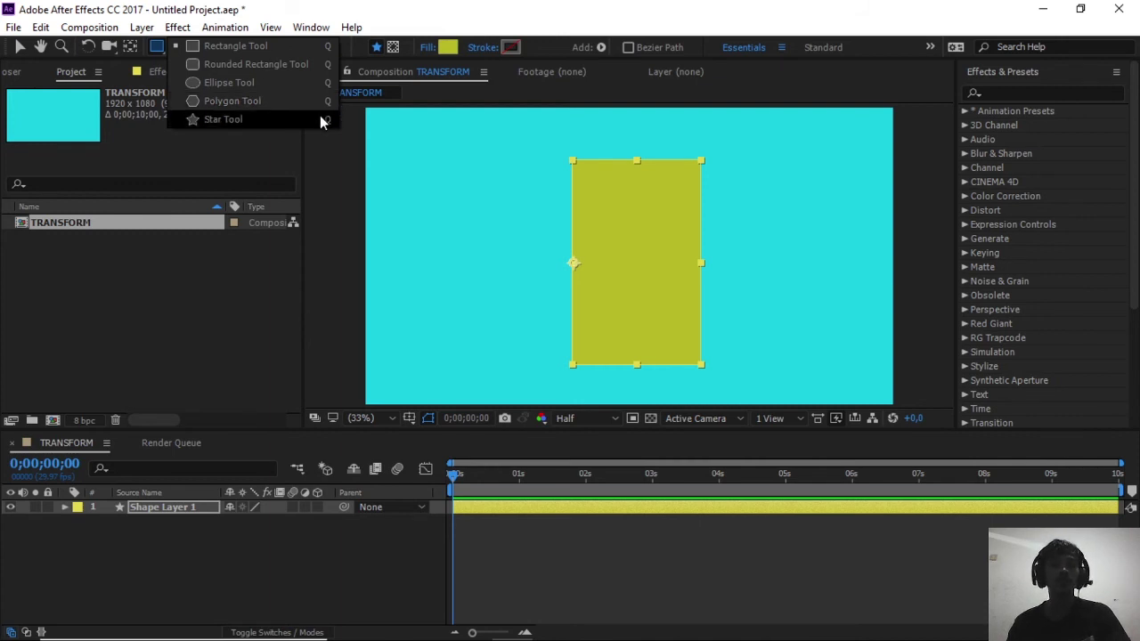
{"action": "left_click", "coordinate": [240, 45]}
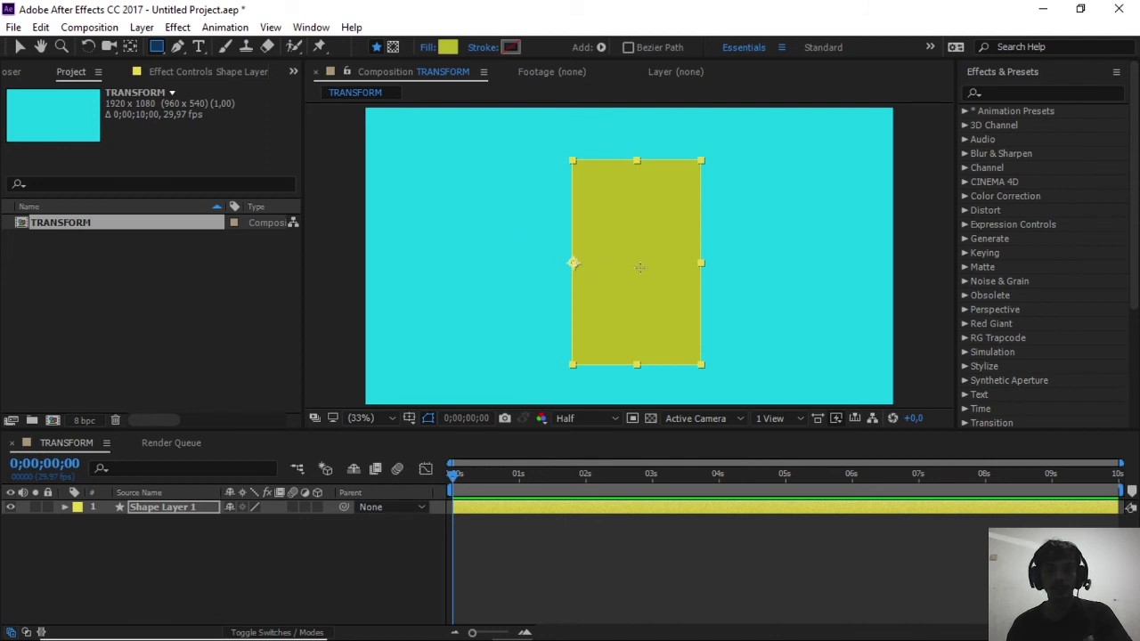
{"action": "mouse_move", "coordinate": [640, 268]}
{"action": "left_mouse_down"}
{"action": "mouse_move", "coordinate": [577, 263]}
{"action": "mouse_move", "coordinate": [592, 266]}
{"action": "left_mouse_up"}
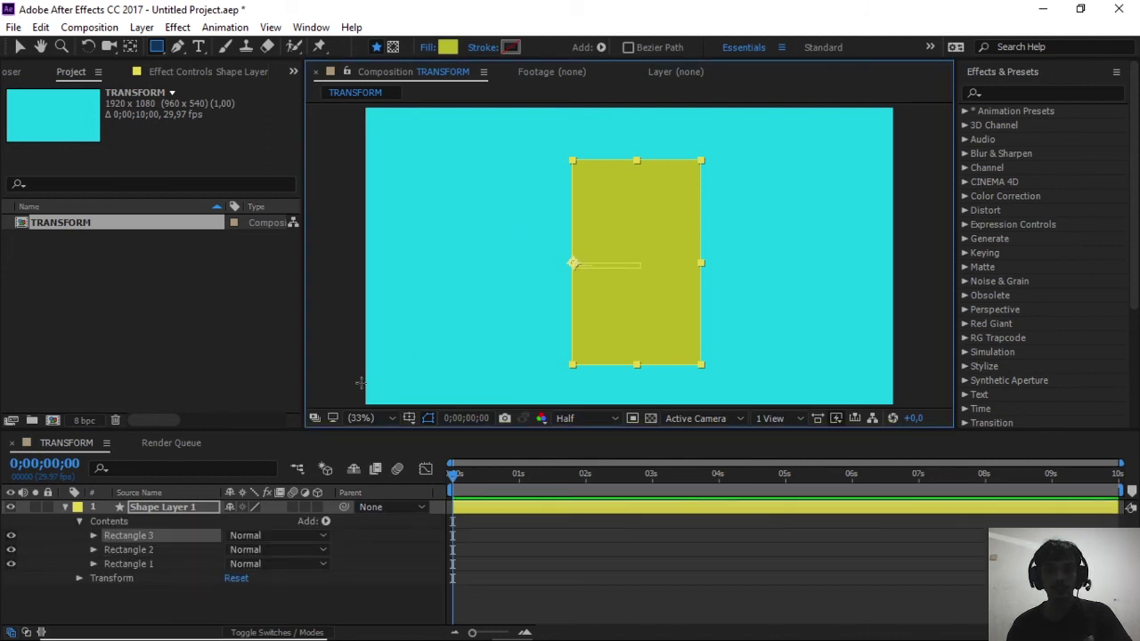
{"action": "key", "text": "ctrl+z"}
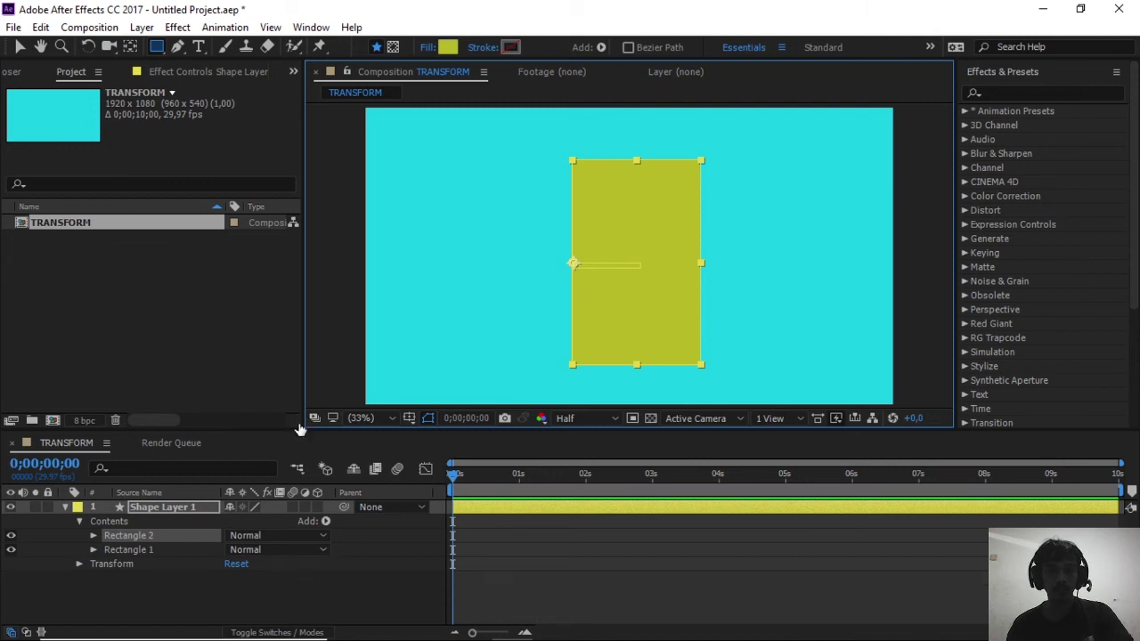
{"action": "key", "text": "ctrl+z"}
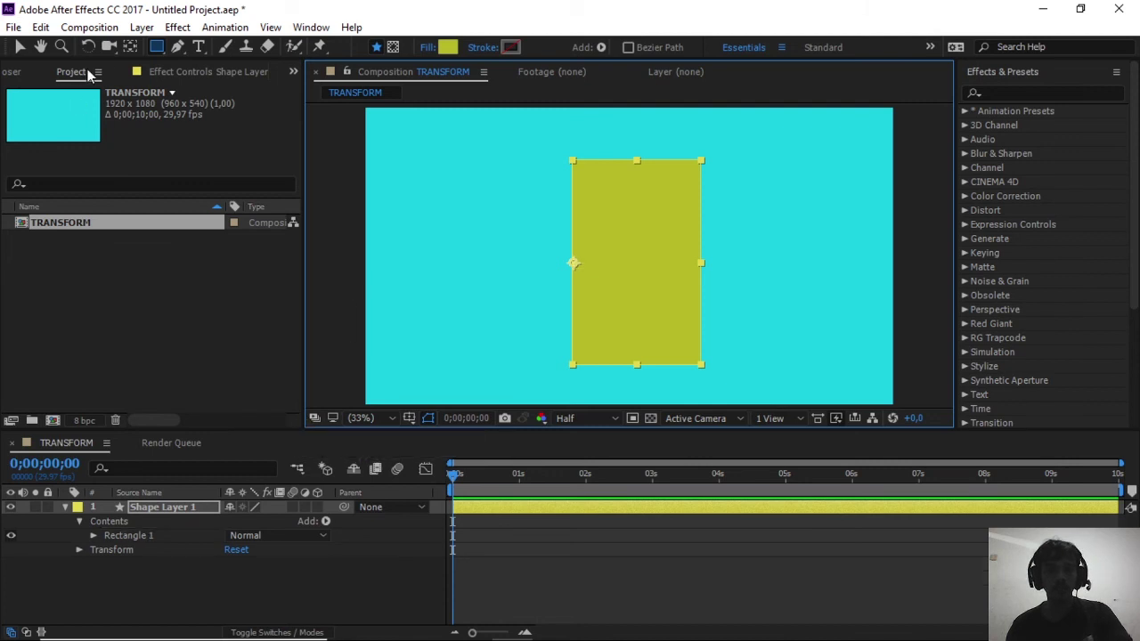
Move the anchor point from the rectangle's left edge back near its centre with the Pan Behind tool.
{"action": "left_click", "coordinate": [130, 47]}
{"action": "left_click_drag", "start_coordinate": [574, 266], "coordinate": [640, 273]}
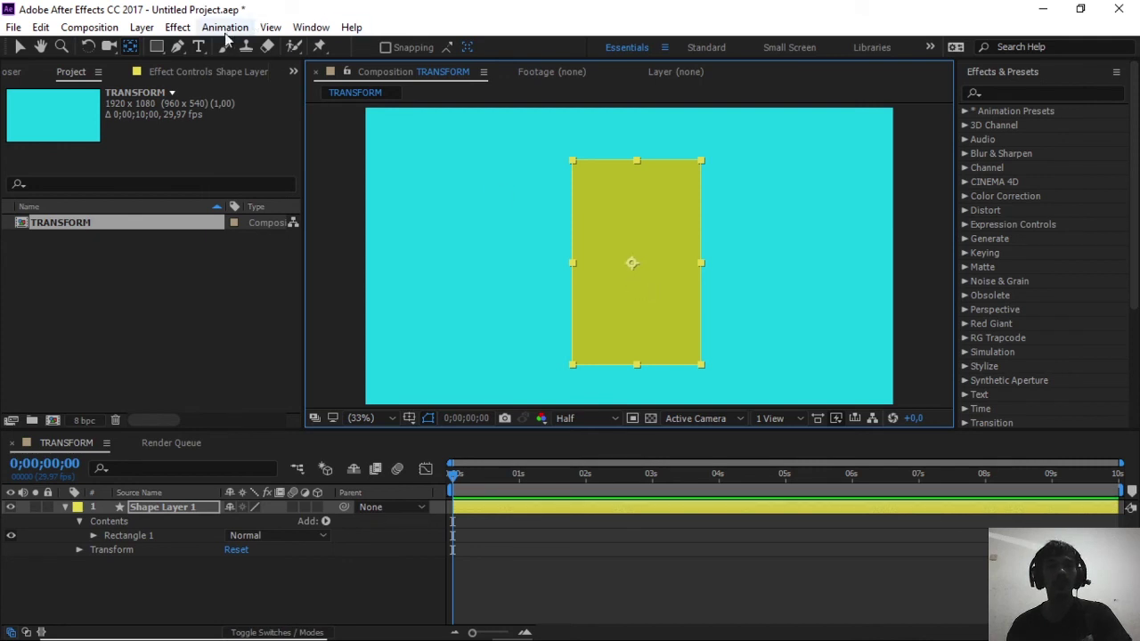
Switch the active shape tool to Ellipse and back to Rectangle.
{"action": "left_click", "coordinate": [157, 46]}
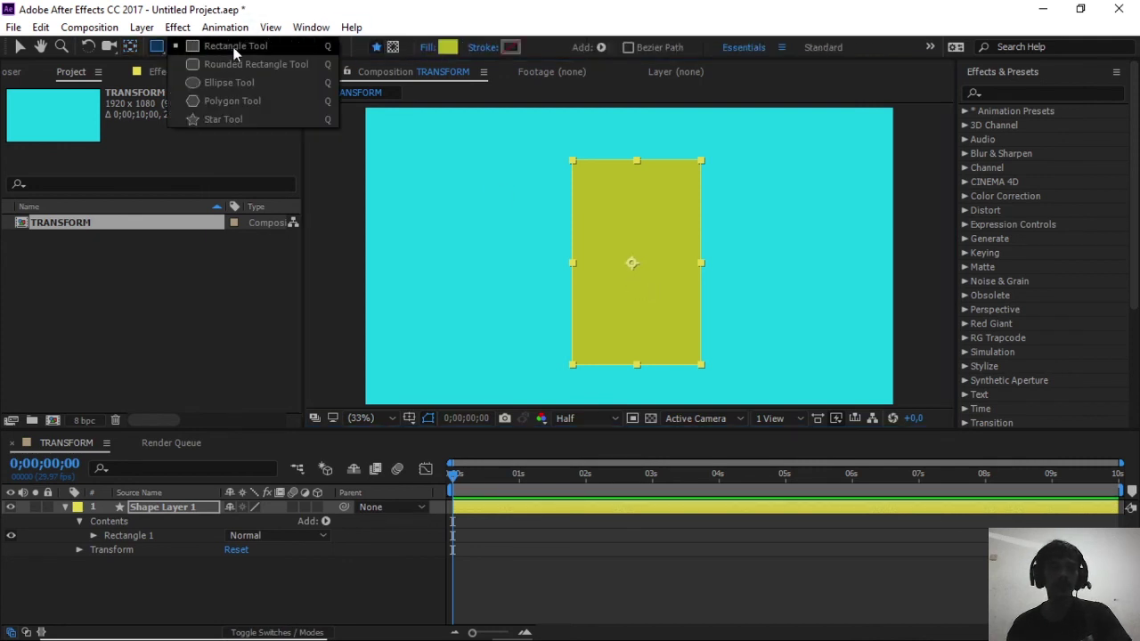
{"action": "left_click", "coordinate": [275, 82]}
{"action": "left_click", "coordinate": [157, 46]}
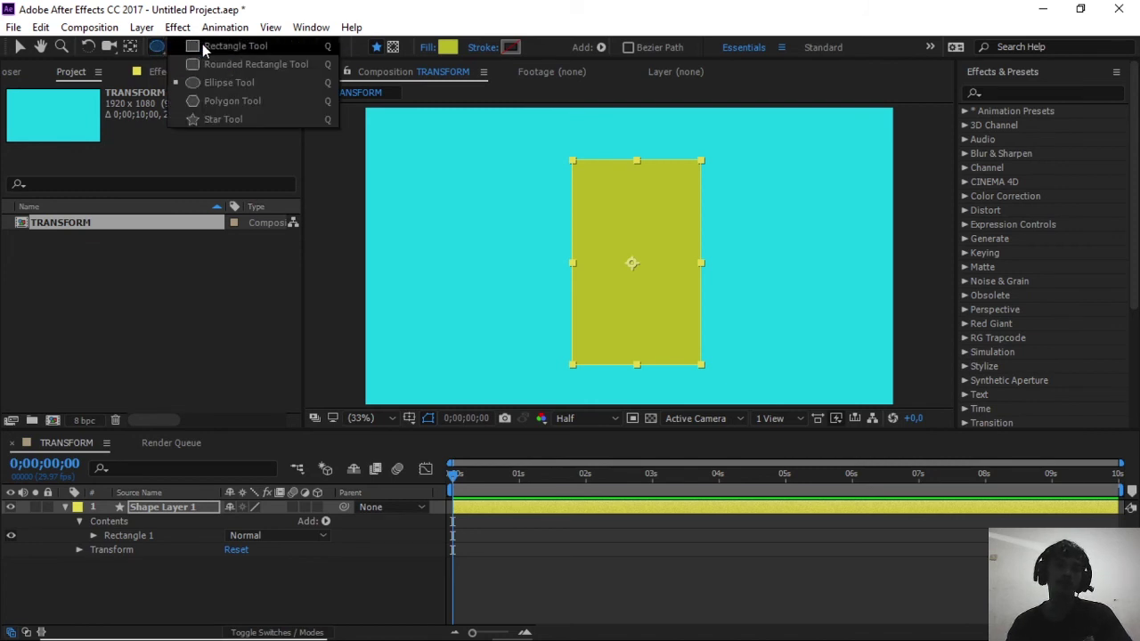
{"action": "left_click", "coordinate": [197, 47]}
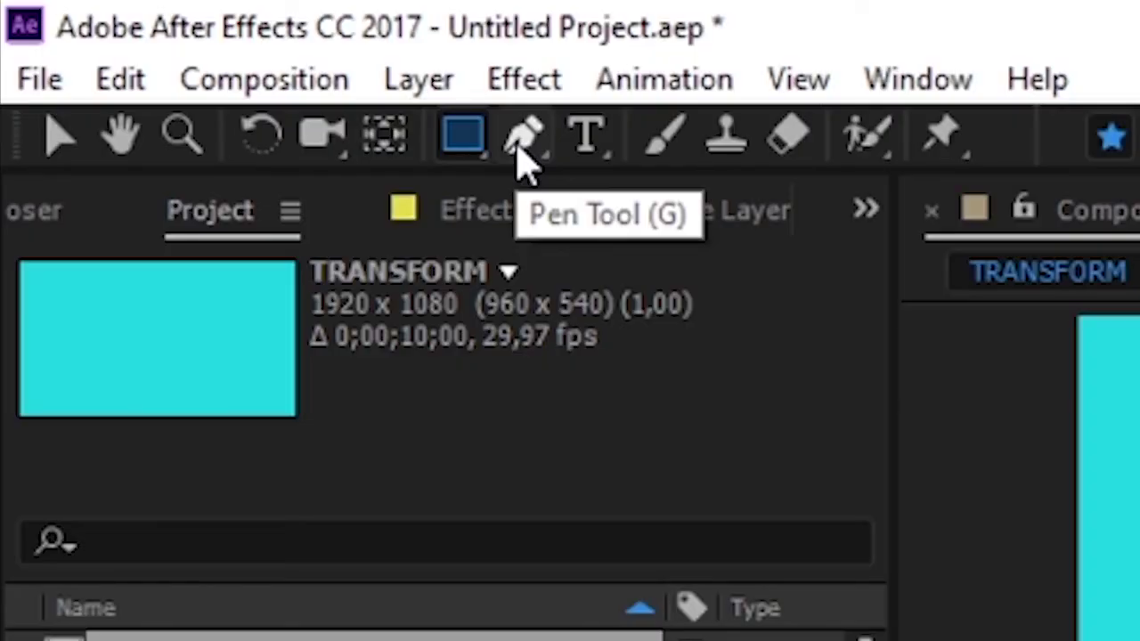
Deselect Shape Layer 1 and draw a closed, curved five-point shape left of the rectangle with the Pen tool and RotoBezier enabled.
{"action": "left_click", "coordinate": [523, 141]}
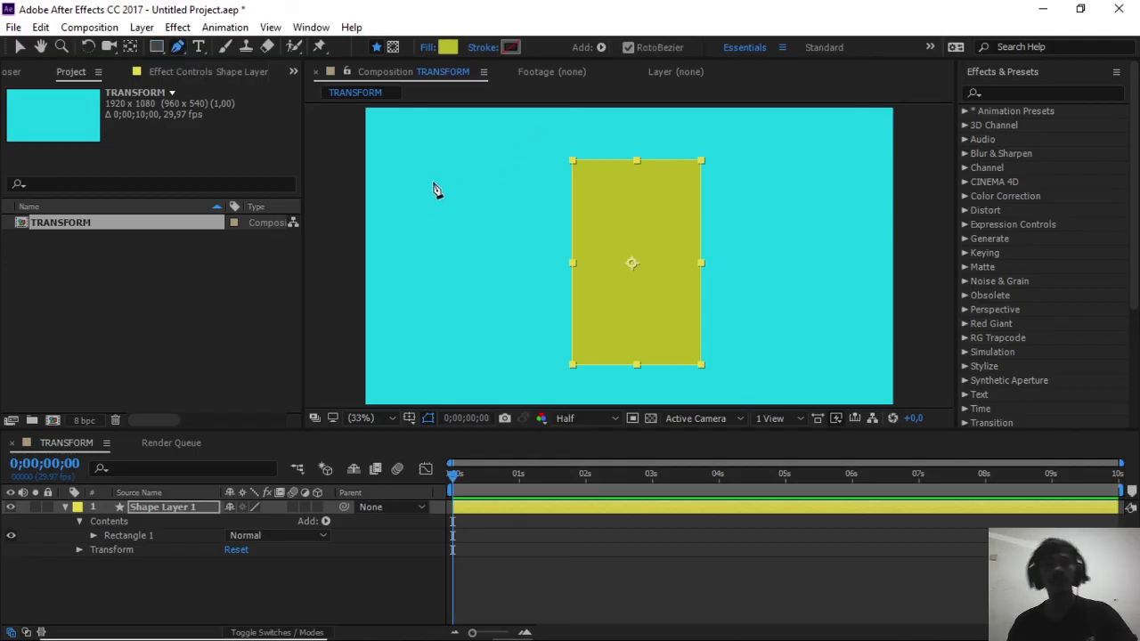
{"action": "left_click", "coordinate": [307, 580]}
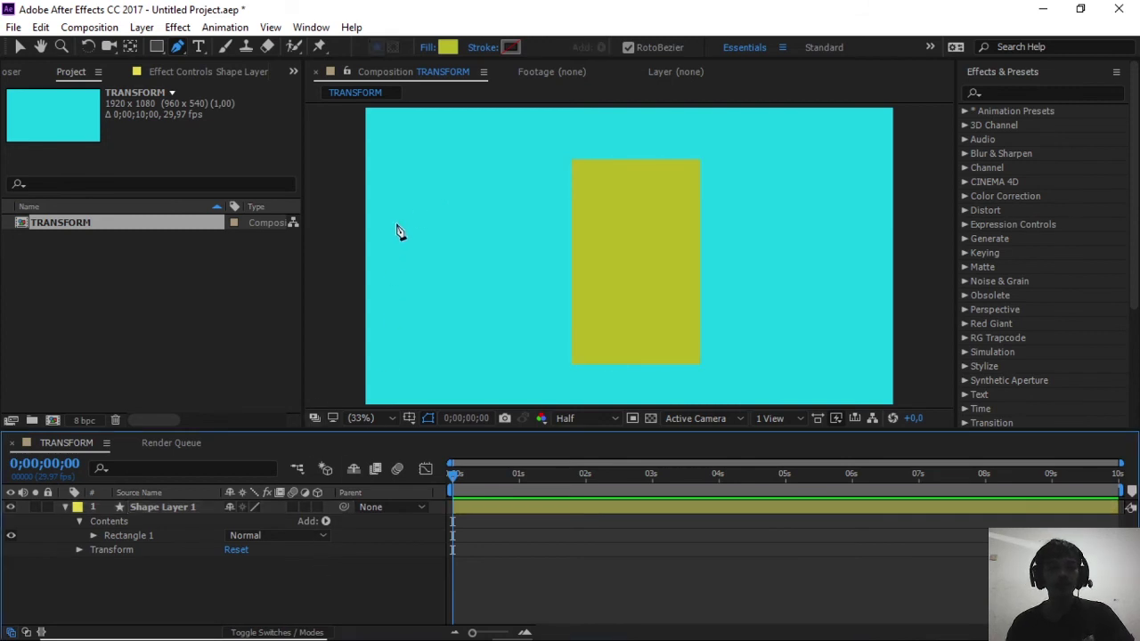
{"action": "left_click", "coordinate": [422, 164]}
{"action": "left_click", "coordinate": [535, 249]}
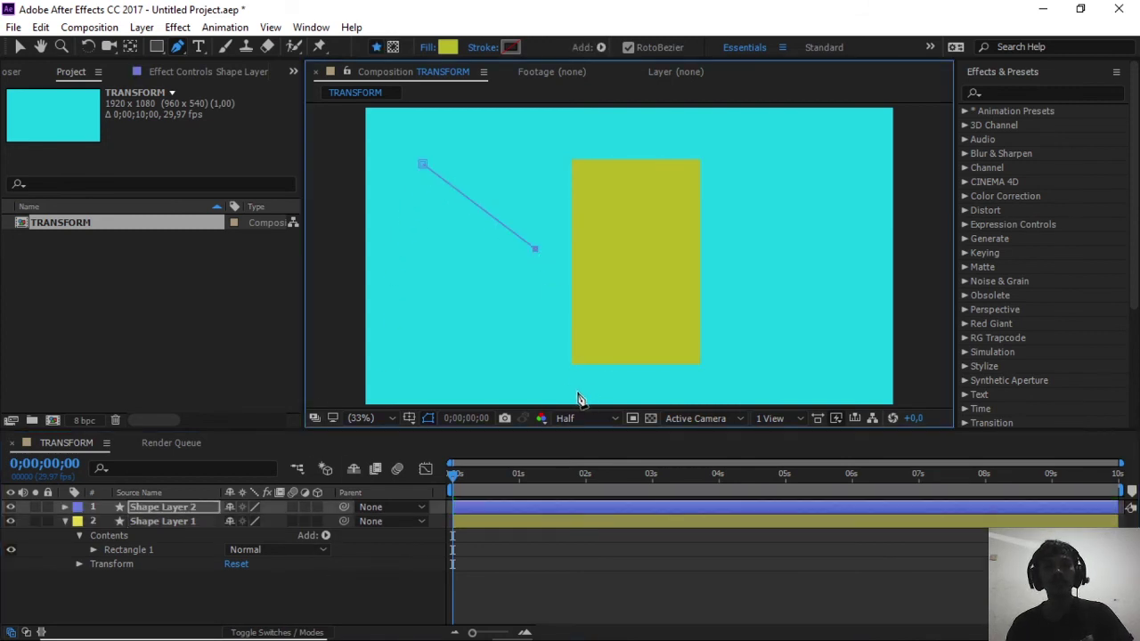
{"action": "left_click", "coordinate": [498, 331]}
{"action": "left_click", "coordinate": [424, 329]}
{"action": "left_click", "coordinate": [412, 240]}
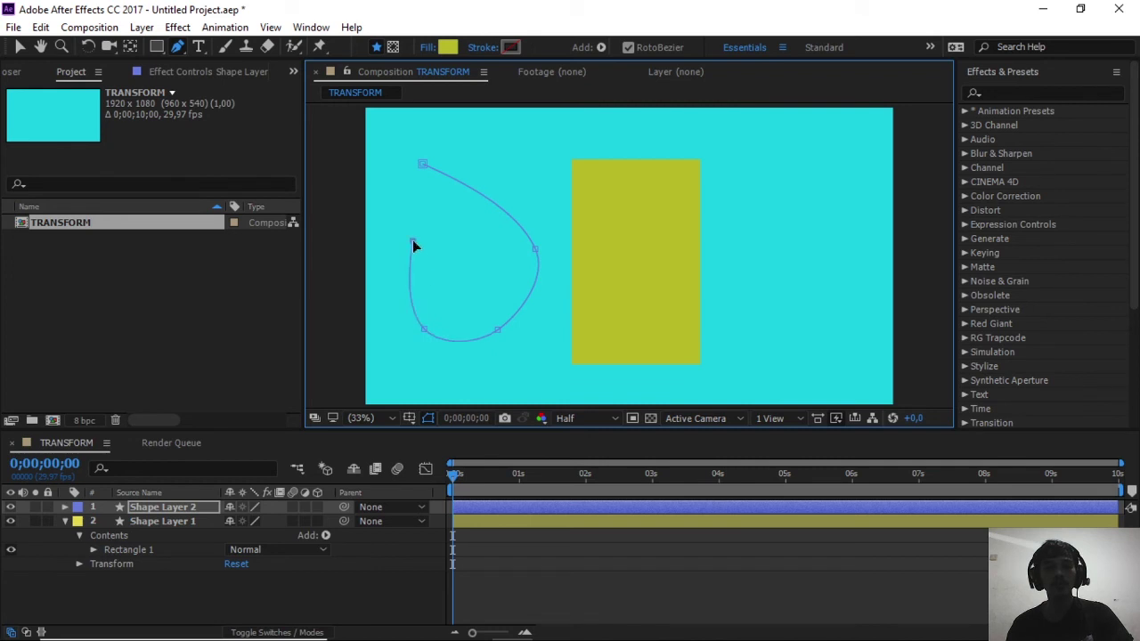
{"action": "left_click", "coordinate": [422, 164]}
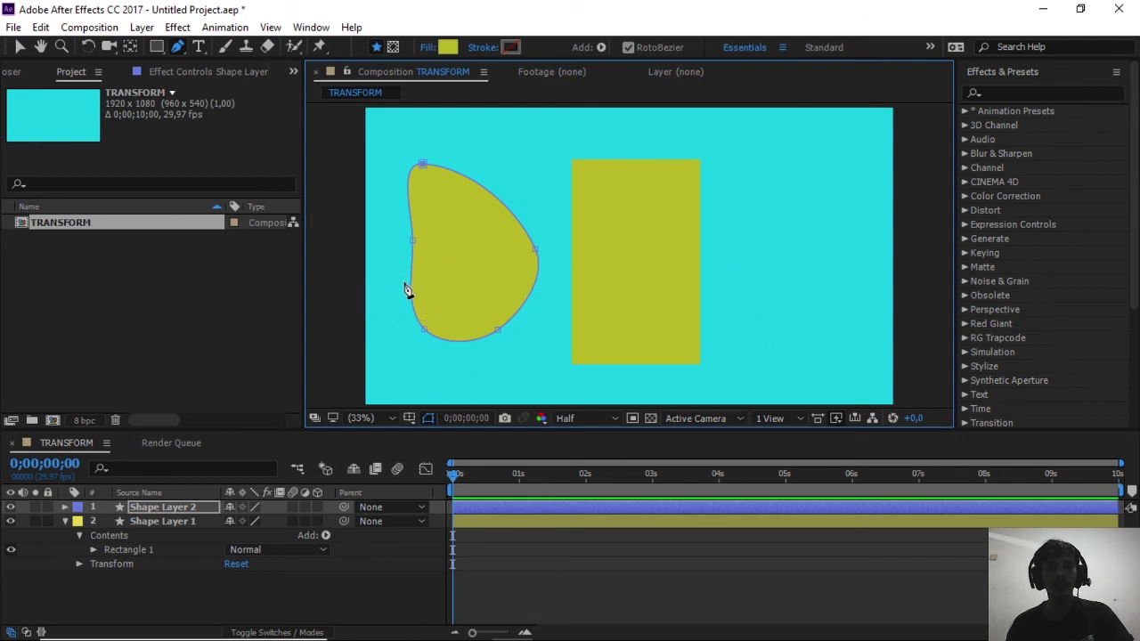
Draw a second, smaller closed curved shape of six points to the right of the rectangle on Shape Layer 2.
{"action": "left_click", "coordinate": [741, 239]}
{"action": "left_click", "coordinate": [801, 212]}
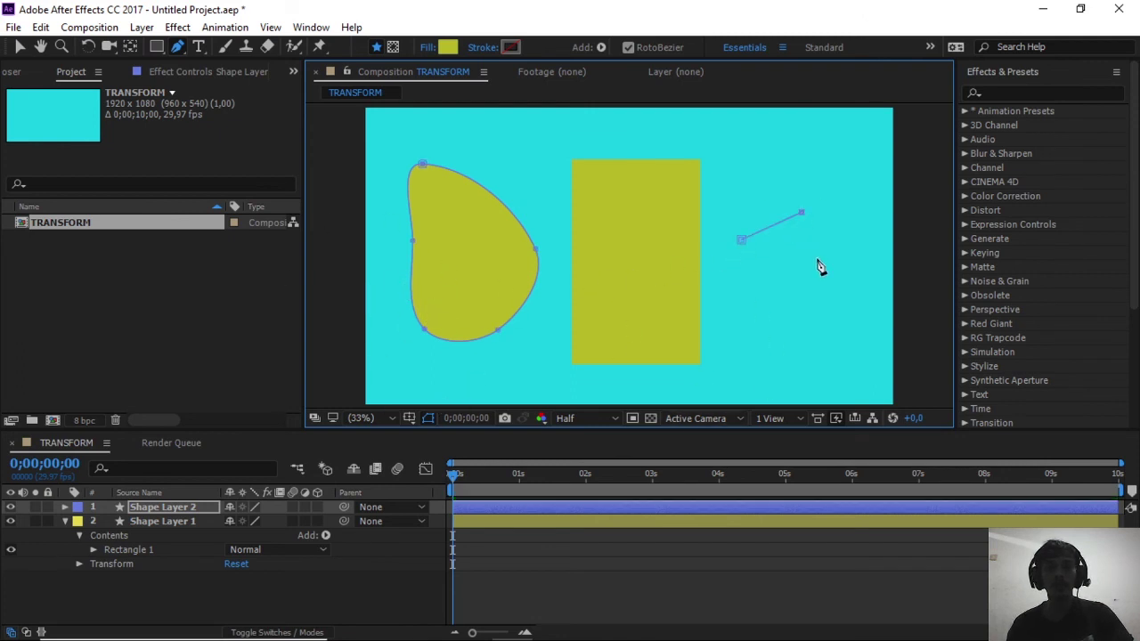
{"action": "left_click", "coordinate": [817, 259]}
{"action": "left_click", "coordinate": [784, 281]}
{"action": "left_click", "coordinate": [754, 324]}
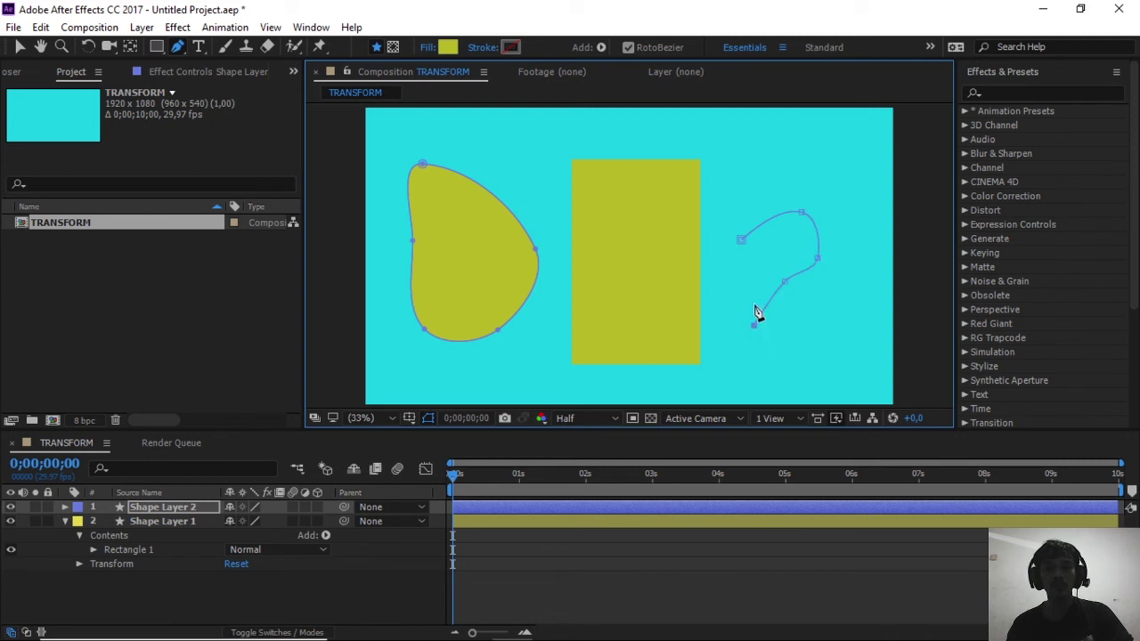
{"action": "left_click", "coordinate": [731, 291]}
{"action": "left_click", "coordinate": [740, 240]}
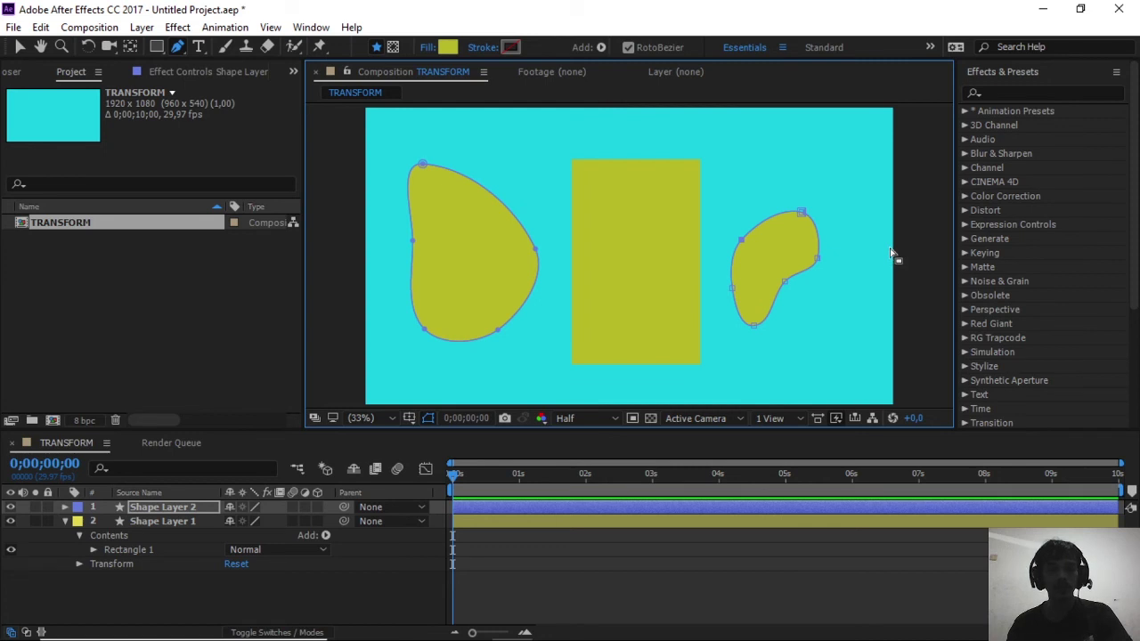
Undo both freehand Pen shapes and the creation of Shape Layer 2, back to the rectangle alone.
{"action": "key", "text": "ctrl+z"}
{"action": "key", "text": "ctrl+z"}
{"action": "key", "text": "ctrl+z"}
{"action": "key", "text": "ctrl+z"}
{"action": "key", "text": "ctrl+z"}
{"action": "key", "text": "ctrl+z"}
{"action": "key", "text": "ctrl+z"}
{"action": "key", "text": "ctrl+z"}
{"action": "key", "text": "ctrl+z"}
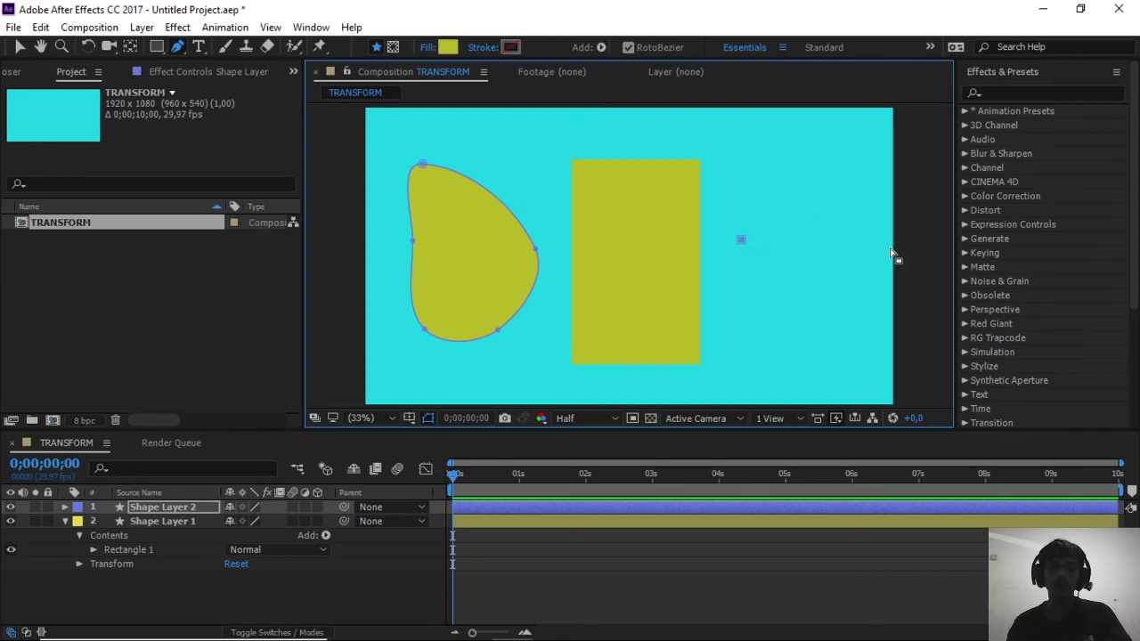
{"action": "key", "text": "ctrl+z"}
{"action": "key", "text": "ctrl+z"}
{"action": "key", "text": "ctrl+z"}
{"action": "key", "text": "ctrl+z"}
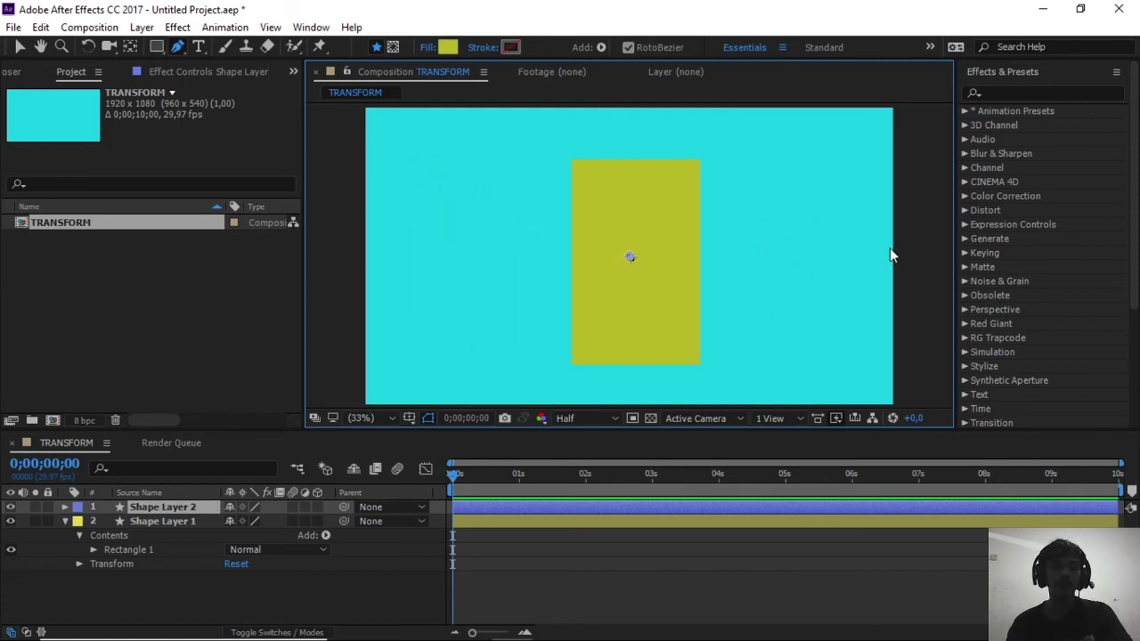
{"action": "key", "text": "ctrl+z"}
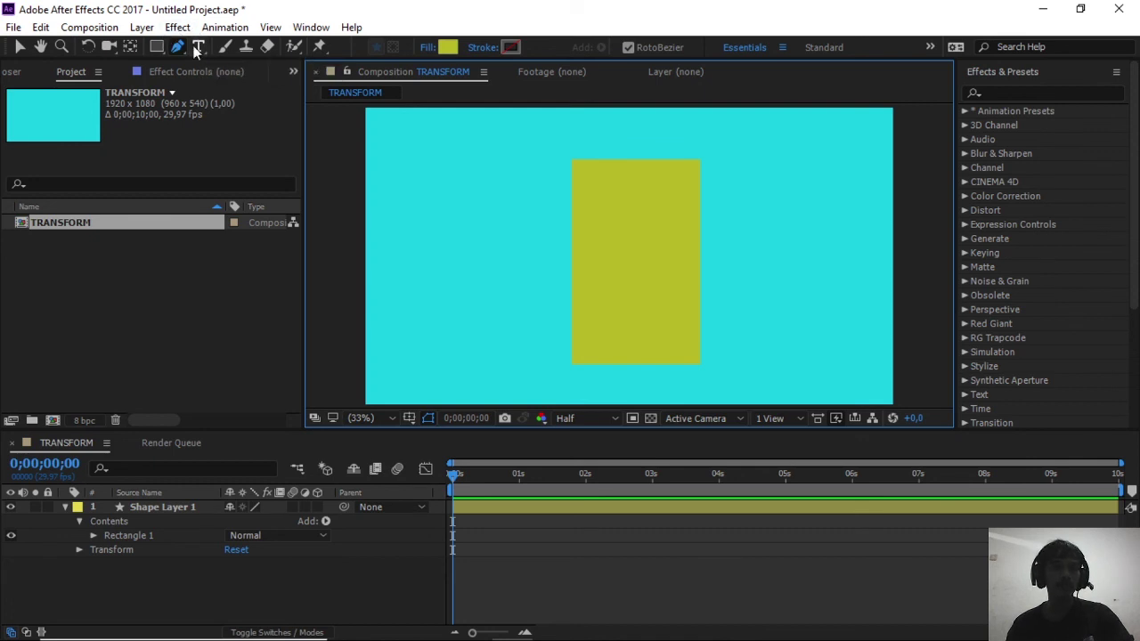
Add the point text "contoh" in the composition's upper left area with the Type tool and deselect it.
{"action": "left_click", "coordinate": [201, 47]}
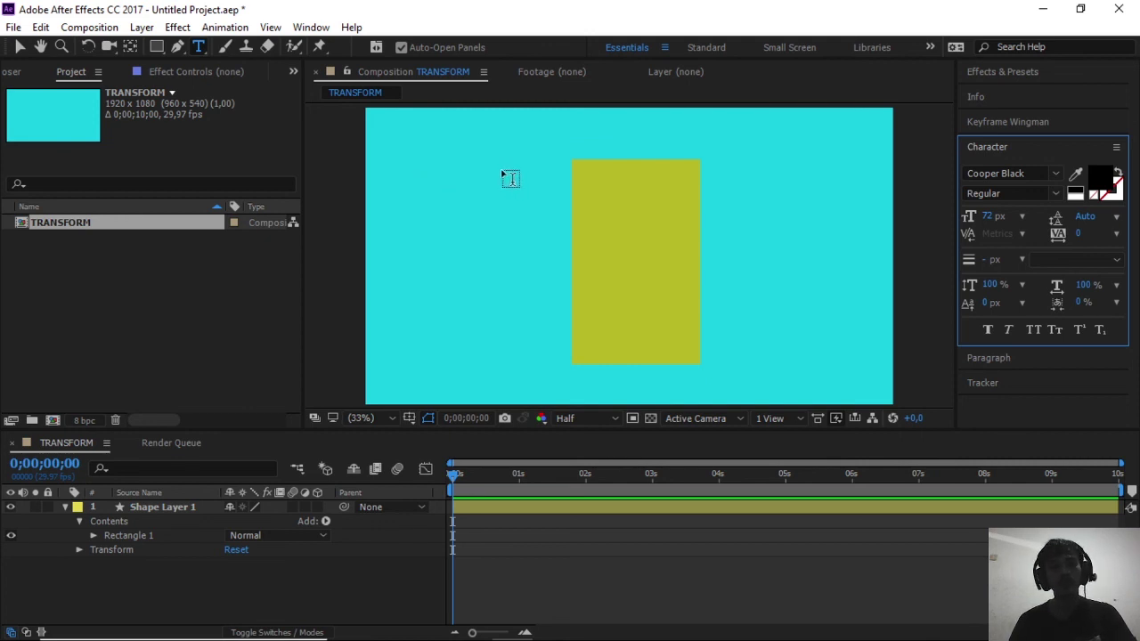
{"action": "left_click", "coordinate": [436, 178]}
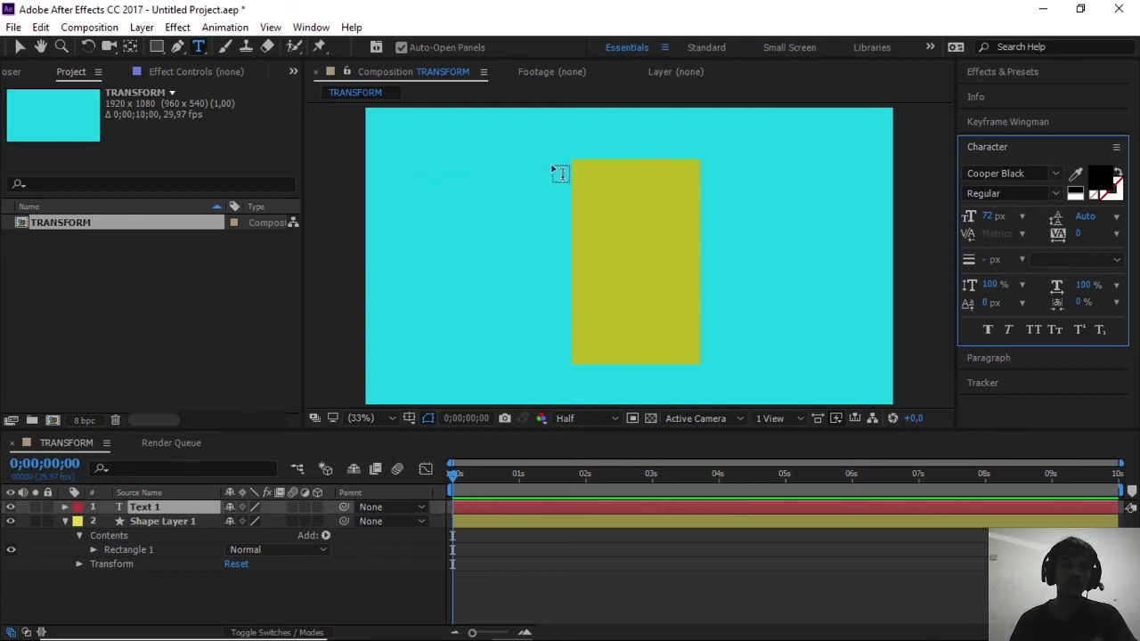
{"action": "type", "text": "ja"}
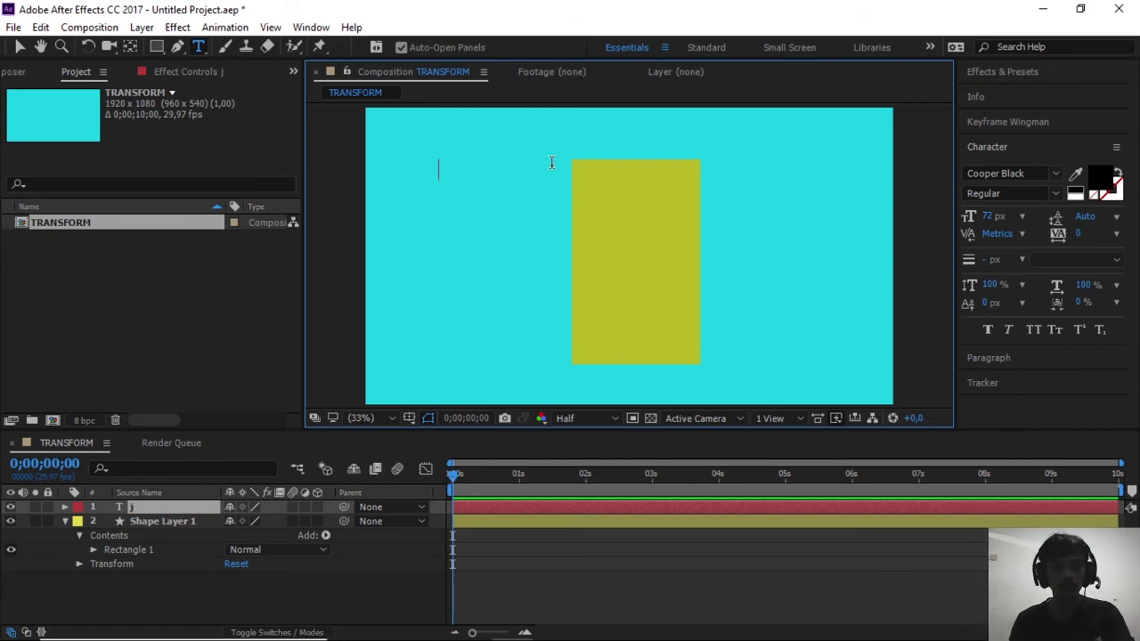
{"action": "key", "text": "BackSpace"}
{"action": "key", "text": "BackSpace"}
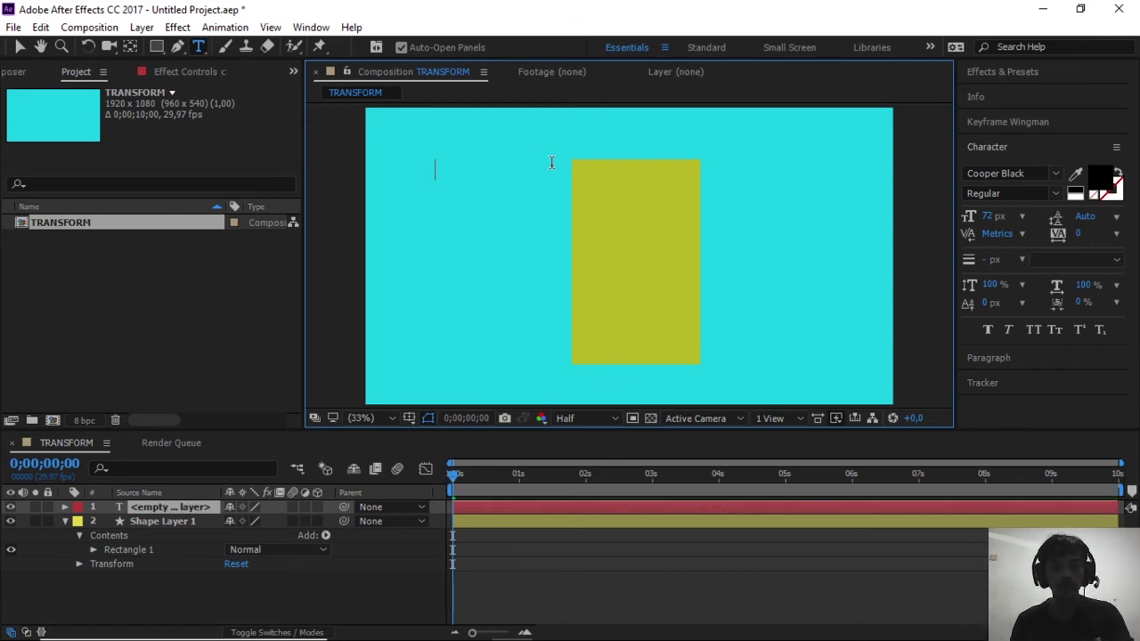
{"action": "type", "text": "contoh"}
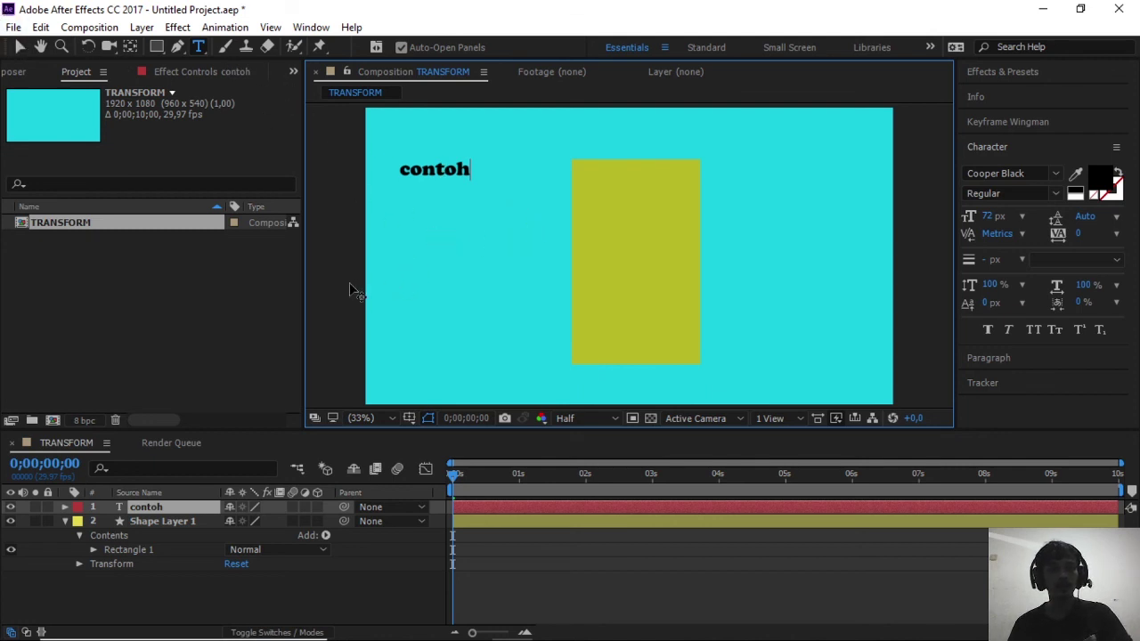
{"action": "left_click", "coordinate": [224, 585]}
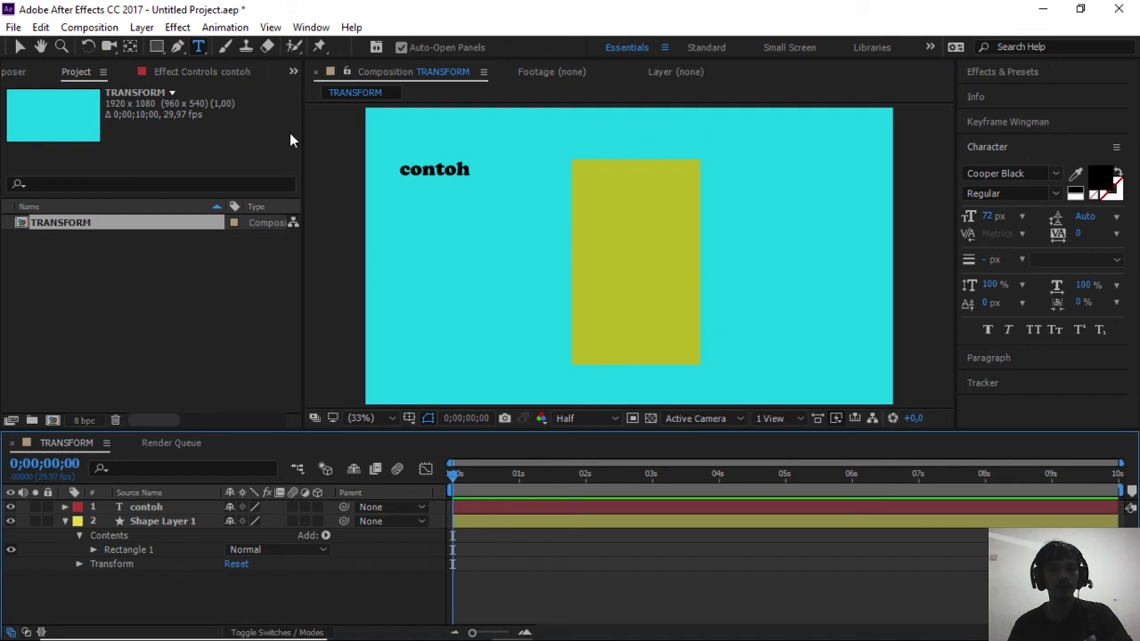
Draw a paragraph text box below "contoh" and fill it with two lines of filler text, "kkdhj" followed by repeated "l" characters.
{"action": "left_click_drag", "start_coordinate": [412, 217], "coordinate": [559, 315]}
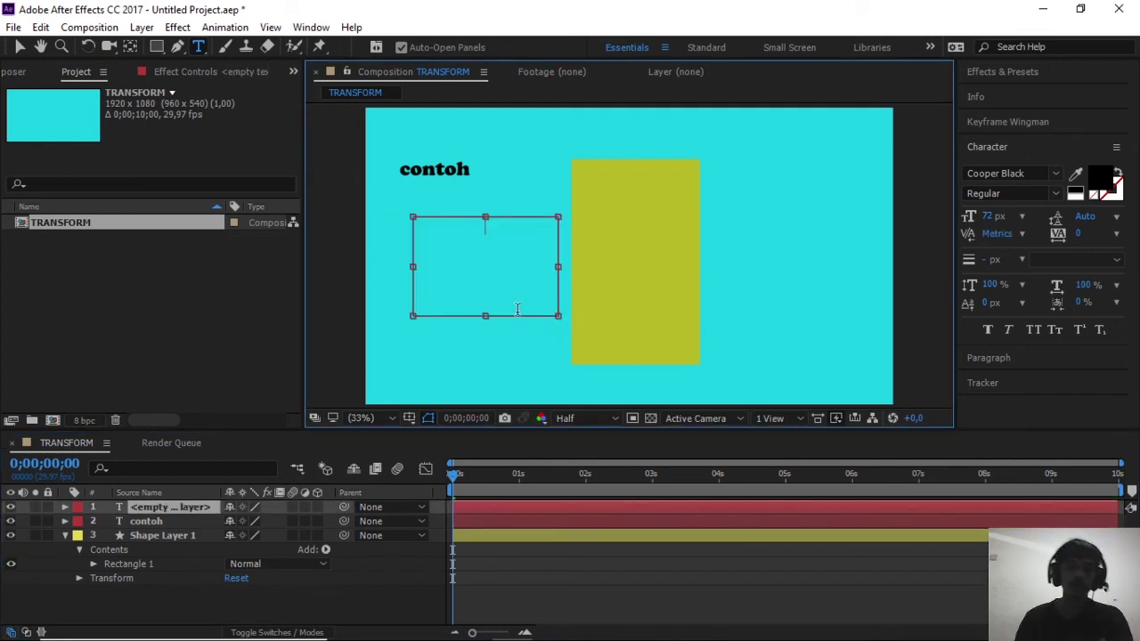
{"action": "type", "text": "kkdhjl"}
{"action": "key", "text": "Return"}
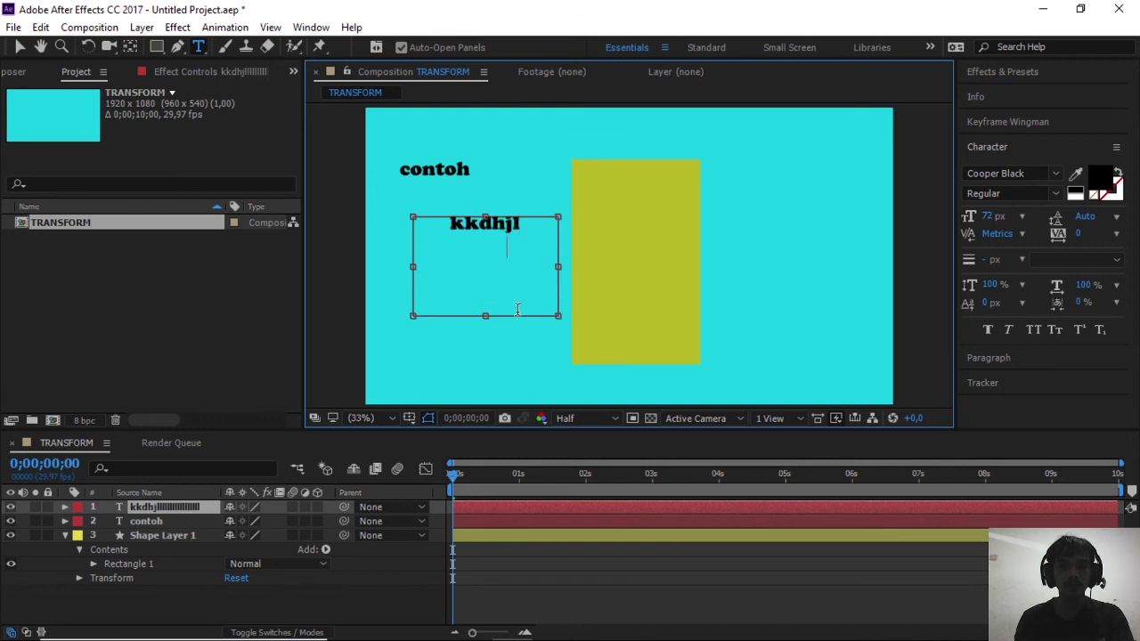
{"action": "type", "text": "lllllllll"}
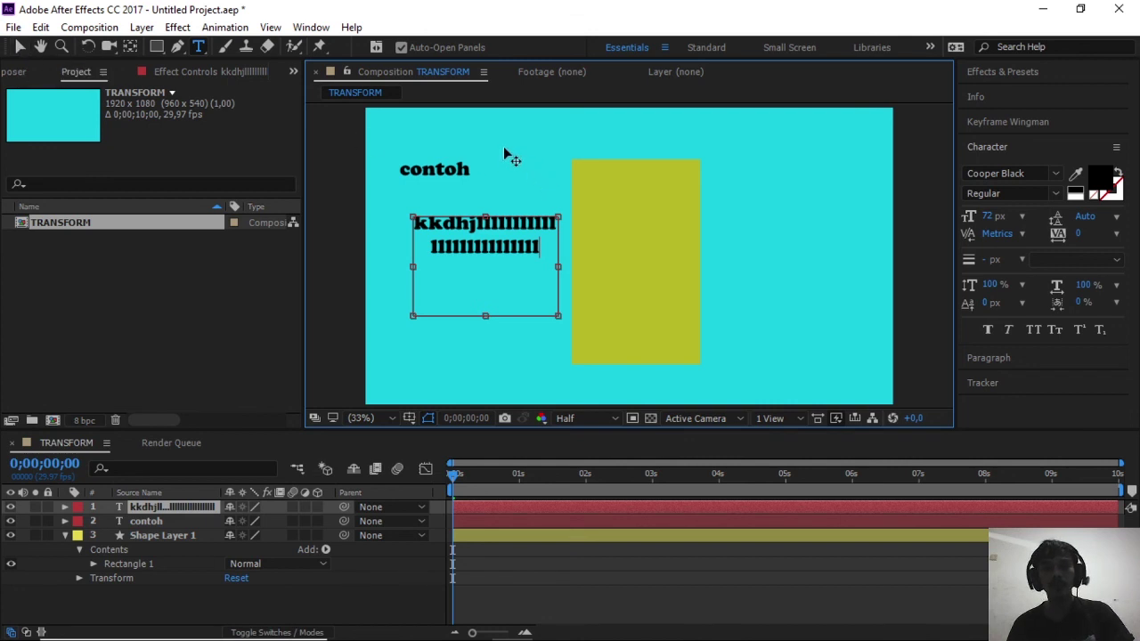
Move the "contoh" text slightly right and down with the Selection tool, and select the paragraph text.
{"action": "left_click", "coordinate": [19, 49]}
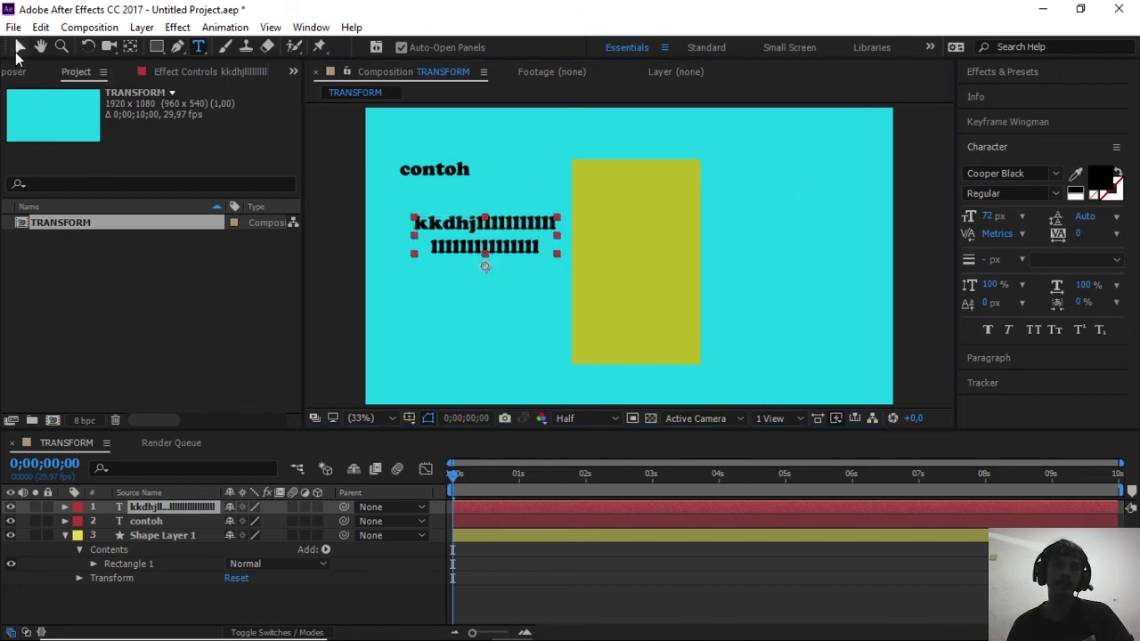
{"action": "left_click", "coordinate": [444, 177]}
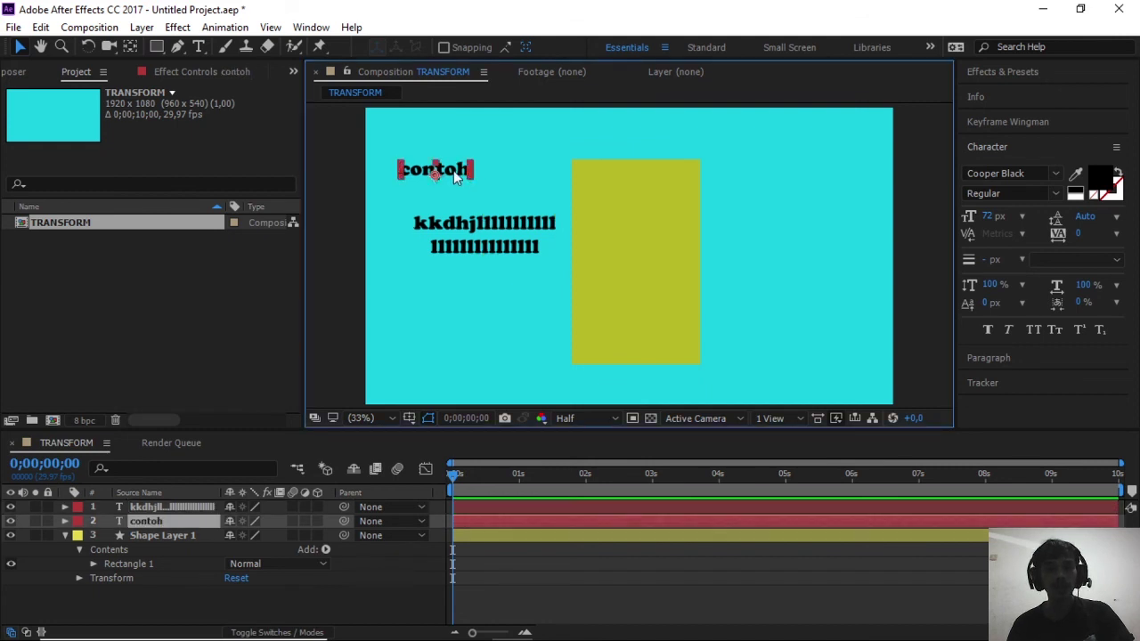
{"action": "left_click_drag", "start_coordinate": [459, 174], "coordinate": [487, 185]}
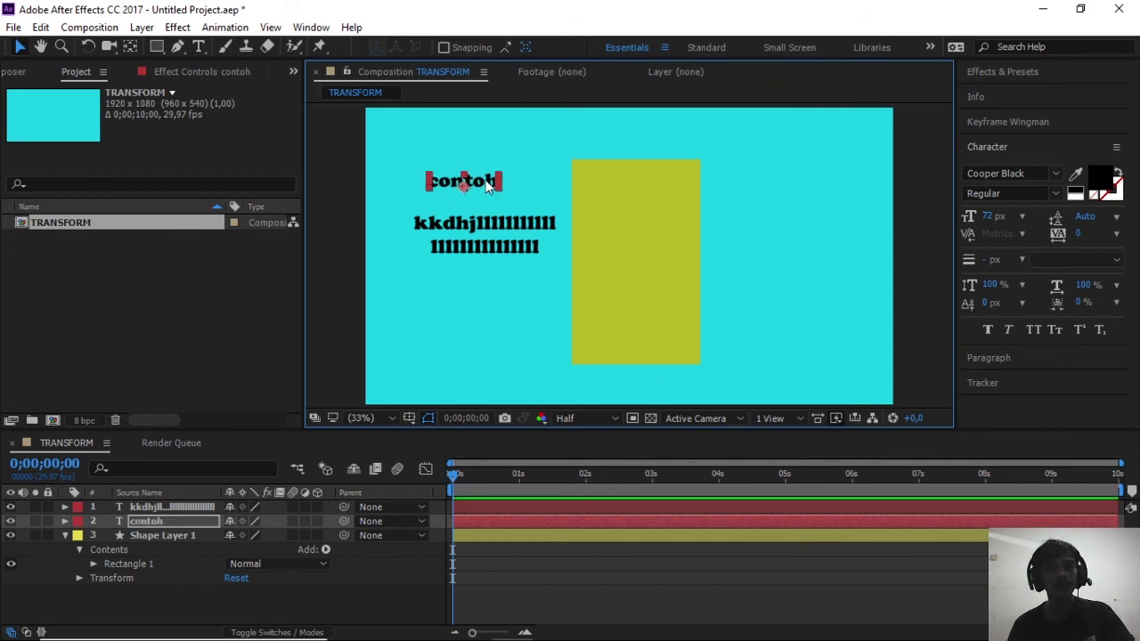
{"action": "left_click", "coordinate": [486, 248]}
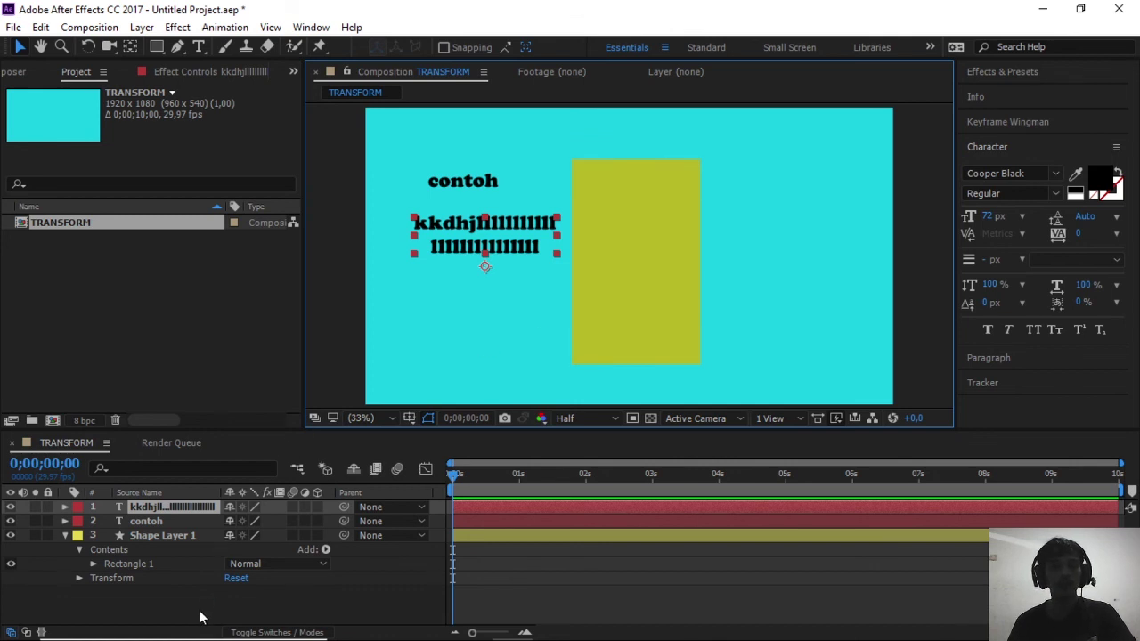
Collapse Shape Layer 1's properties, and switch to the Brush tool and back to the Selection tool.
{"action": "left_click", "coordinate": [64, 535]}
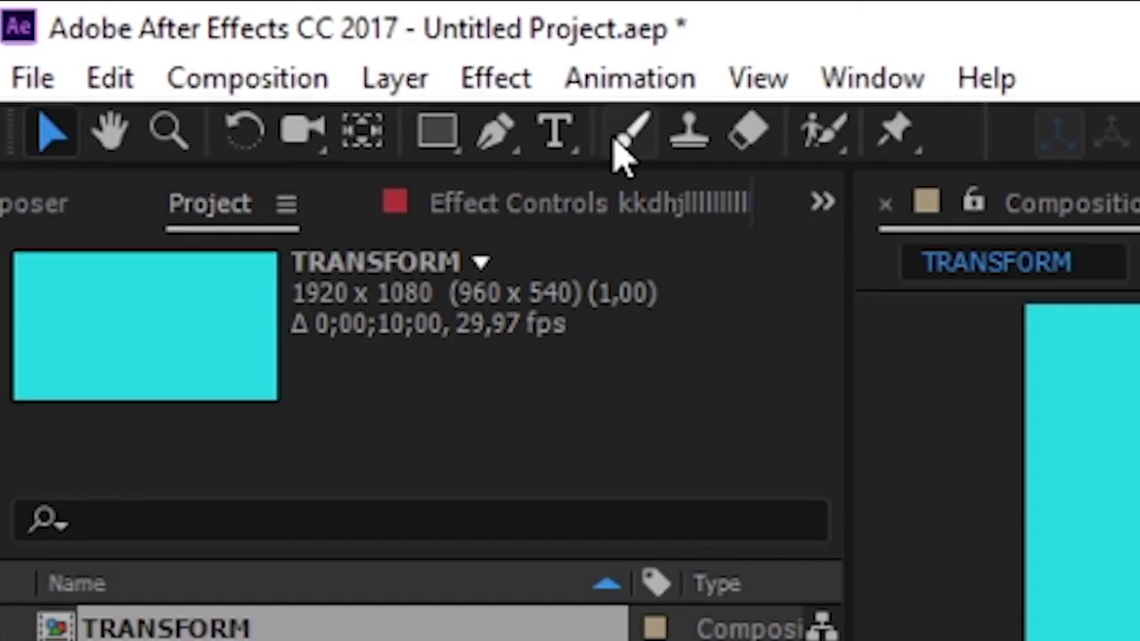
{"action": "left_click", "coordinate": [615, 142]}
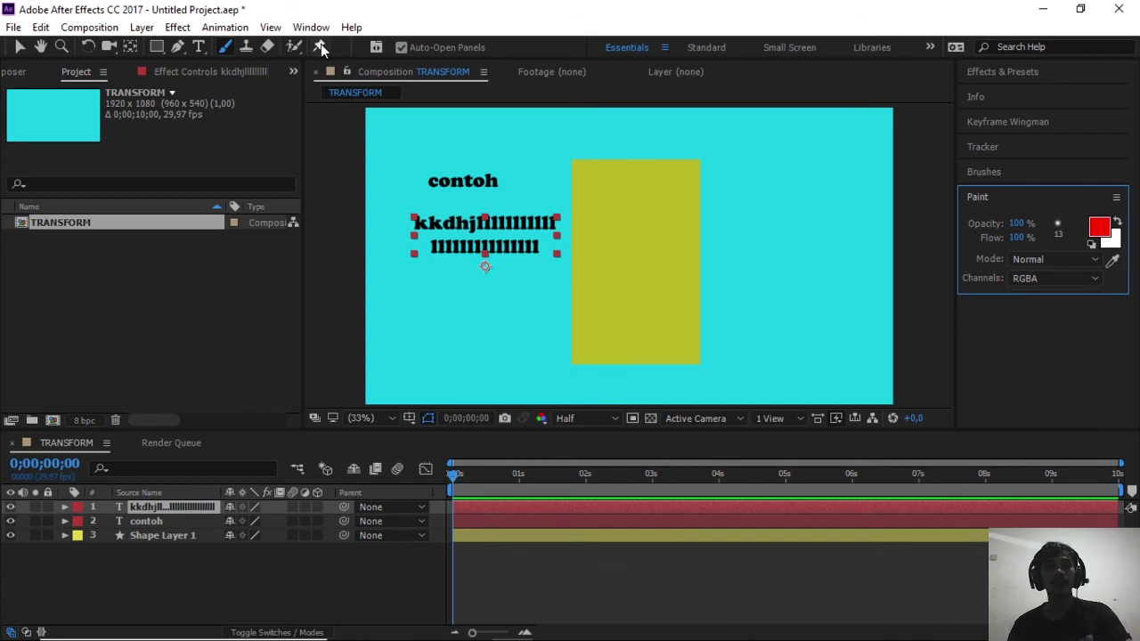
{"action": "left_click", "coordinate": [20, 53]}
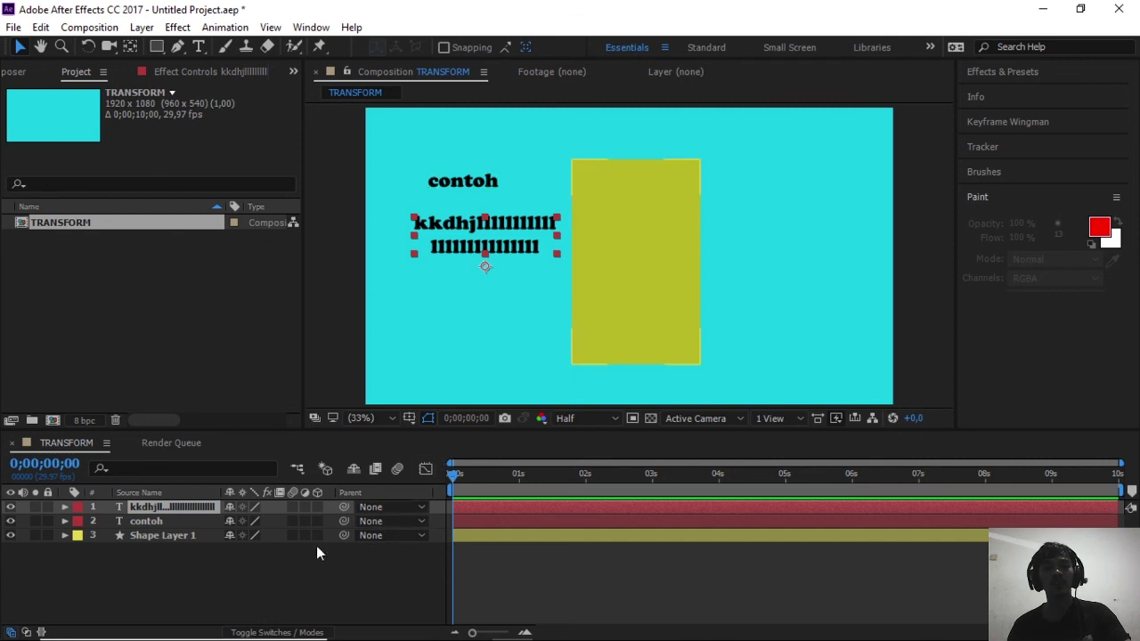
Move the paragraph text onto the middle of the yellow rectangle and "contoh" above it, inside the rectangle.
{"action": "left_click", "coordinate": [425, 545]}
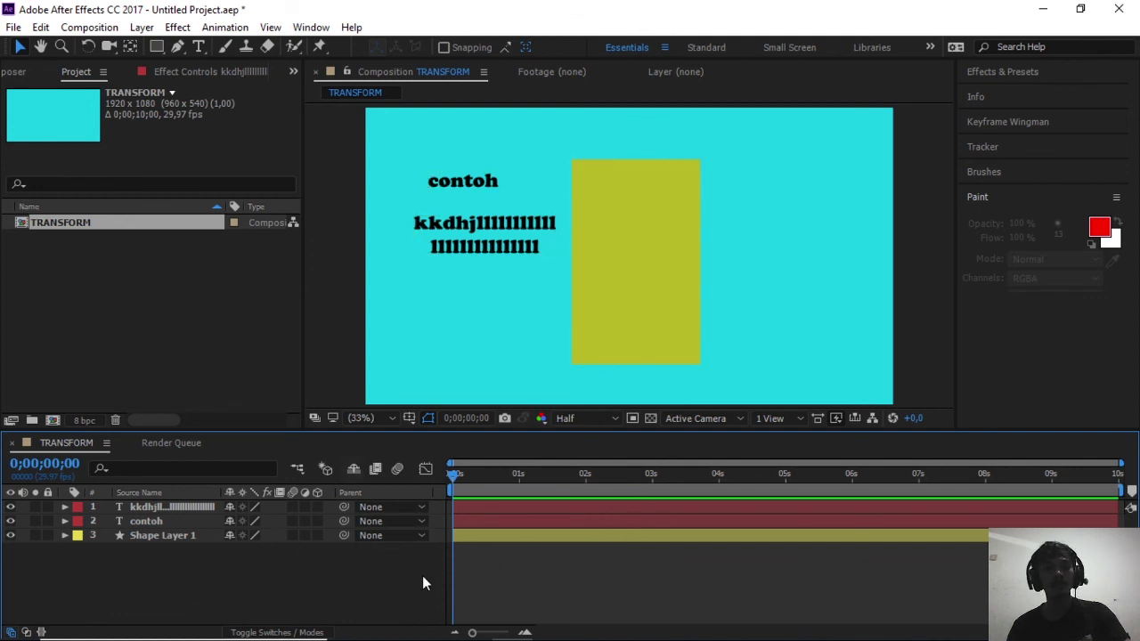
{"action": "left_click", "coordinate": [143, 522]}
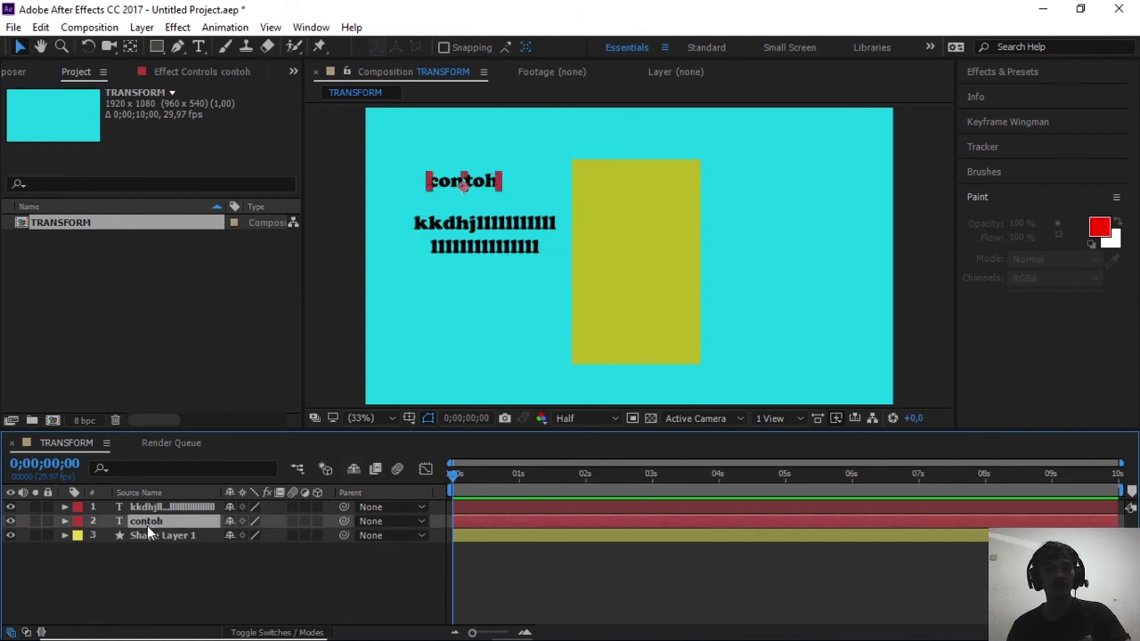
{"action": "left_click", "coordinate": [146, 533]}
{"action": "left_click", "coordinate": [166, 552]}
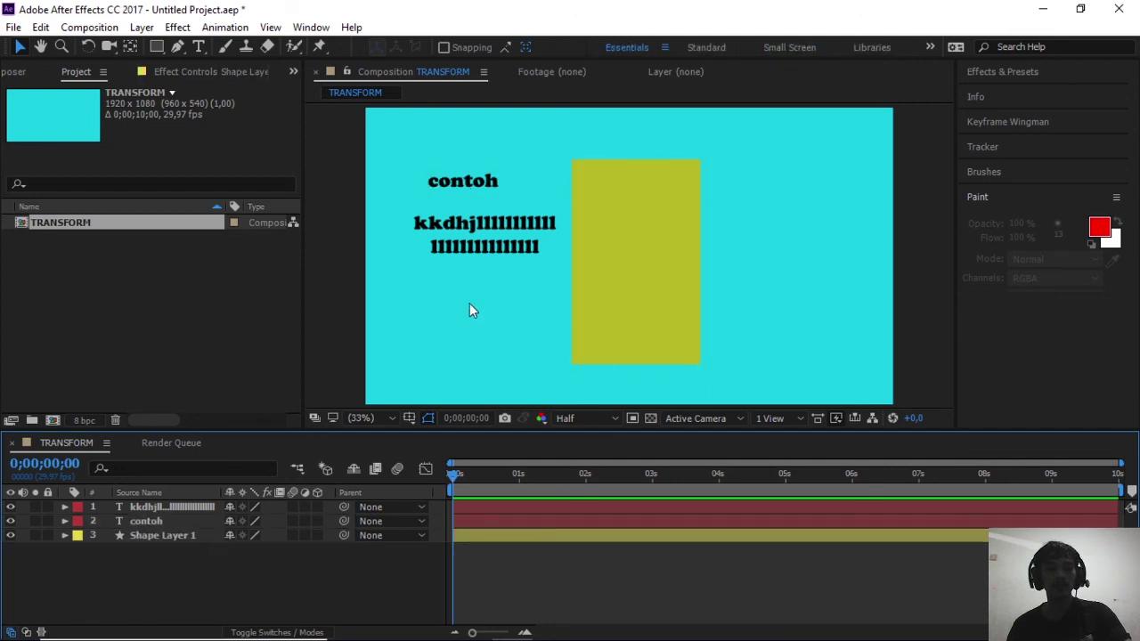
{"action": "left_click_drag", "start_coordinate": [498, 228], "coordinate": [642, 278]}
{"action": "left_click", "coordinate": [481, 184]}
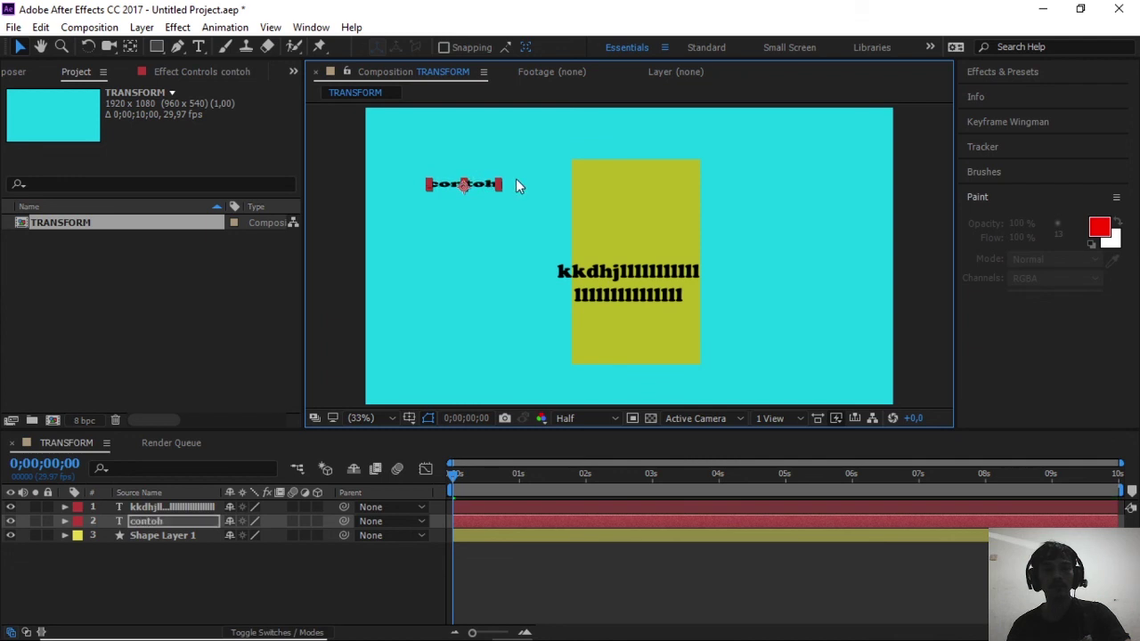
{"action": "left_click_drag", "start_coordinate": [503, 181], "coordinate": [654, 217]}
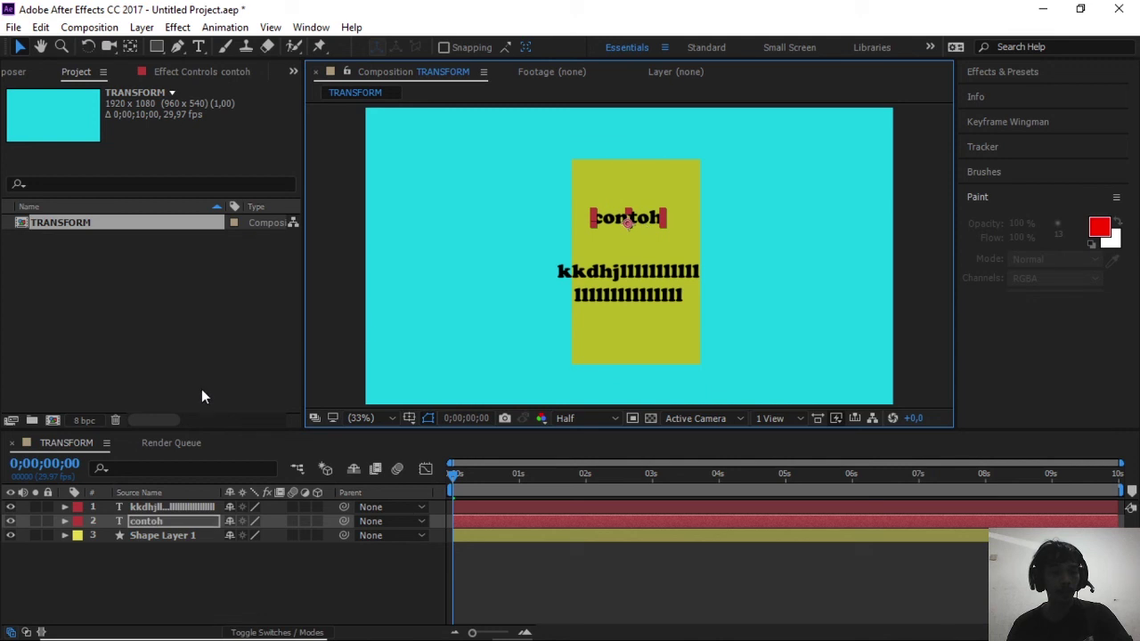
Move the "contoh" layer below Shape Layer 1 in the layer stack.
{"action": "left_click", "coordinate": [237, 575]}
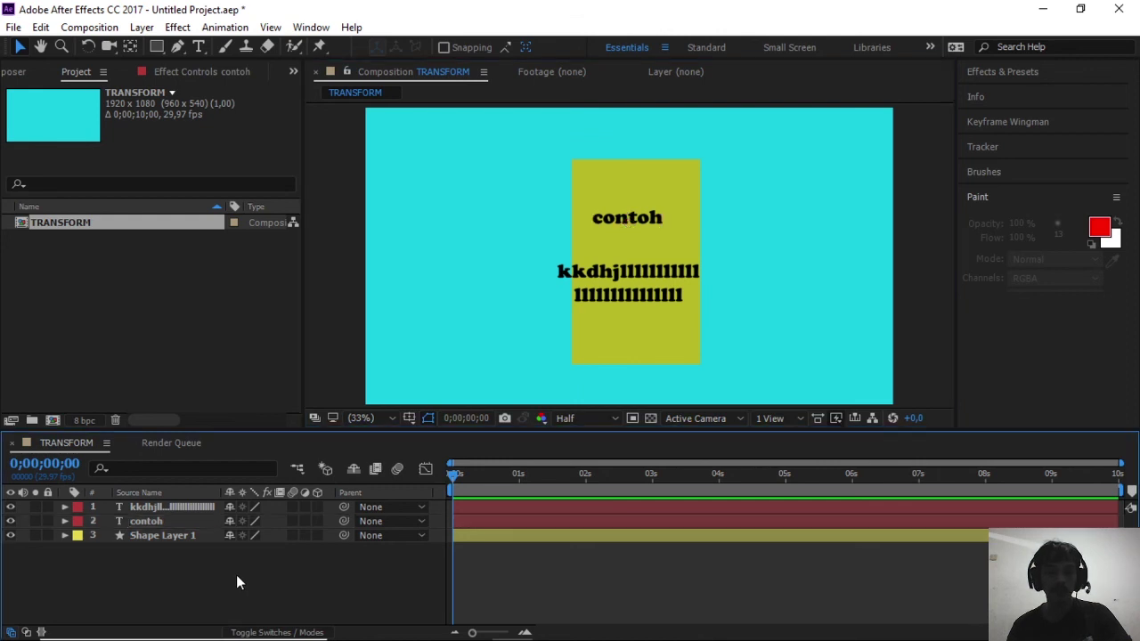
{"action": "left_click", "coordinate": [188, 522]}
{"action": "left_click_drag", "start_coordinate": [188, 523], "coordinate": [195, 557]}
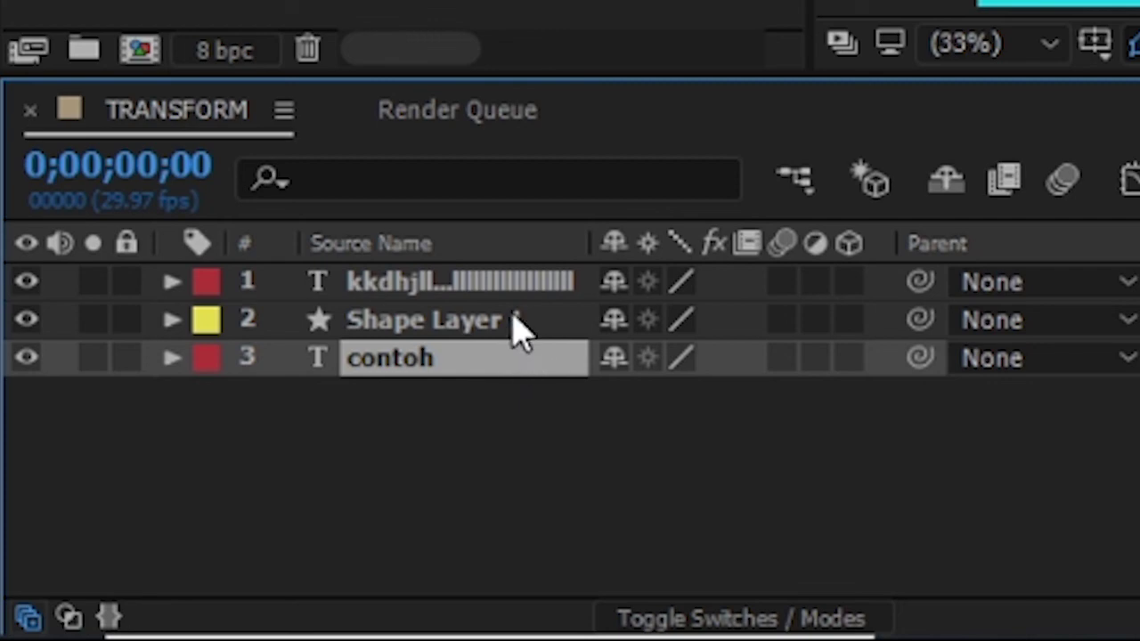
Rename Shape Layer 1 to "kotak kuning".
{"action": "left_click", "coordinate": [469, 325]}
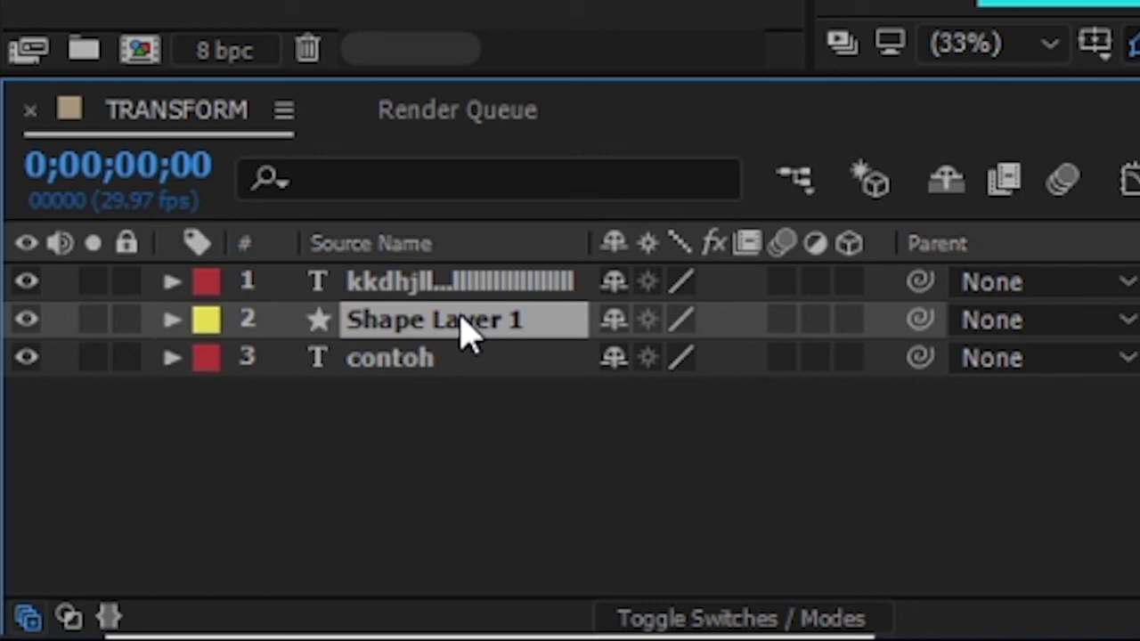
{"action": "key", "text": "Return"}
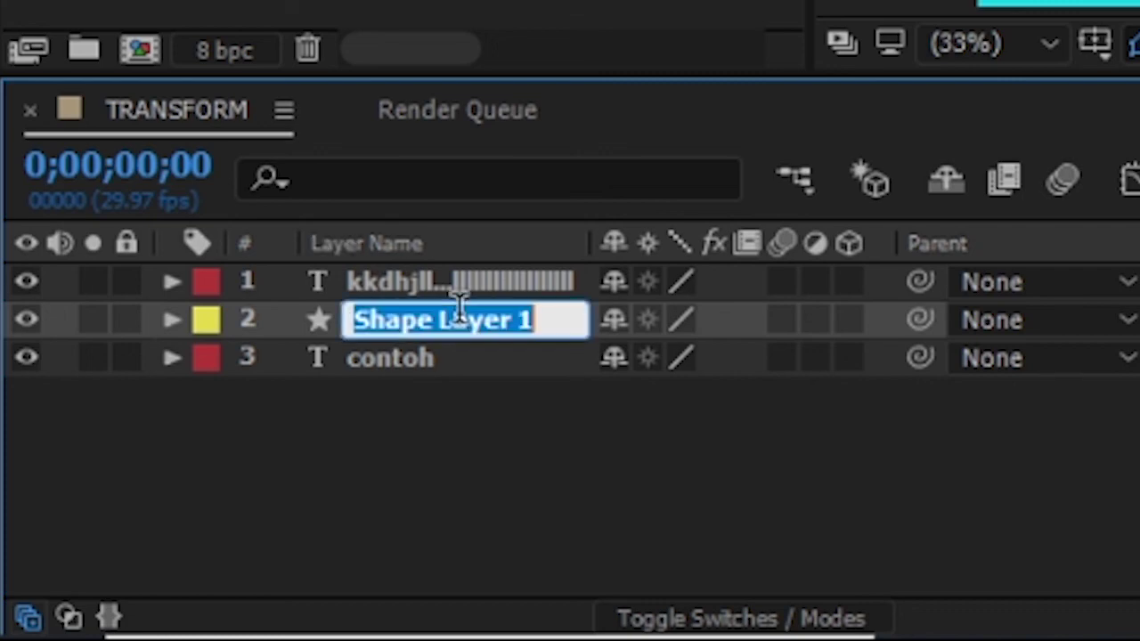
{"action": "type", "text": "ko"}
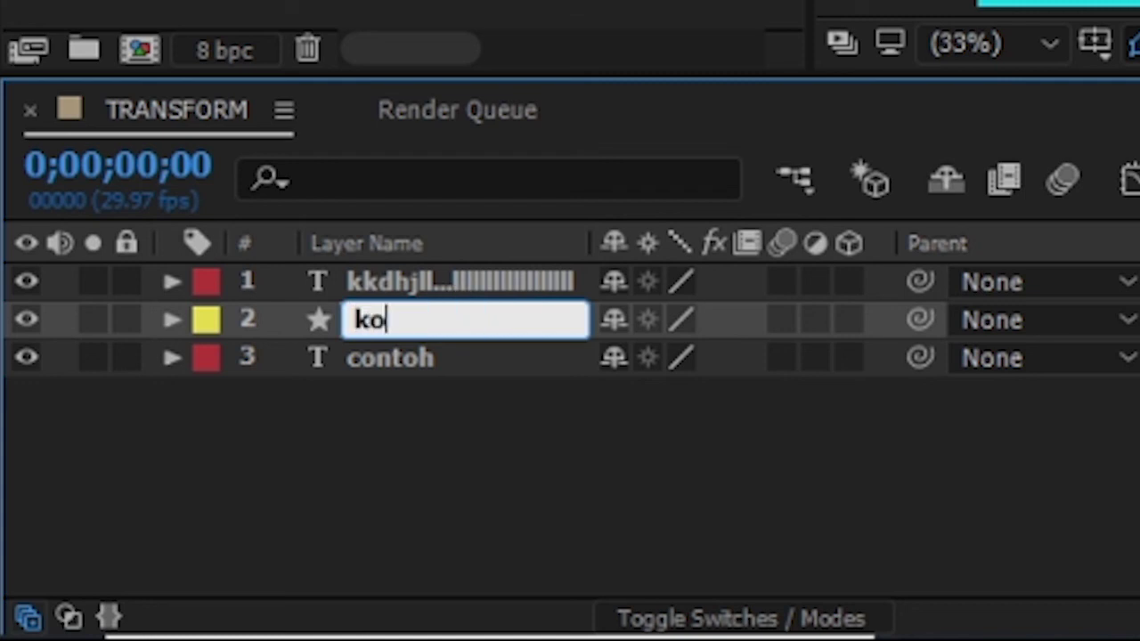
{"action": "type", "text": "tak kuning"}
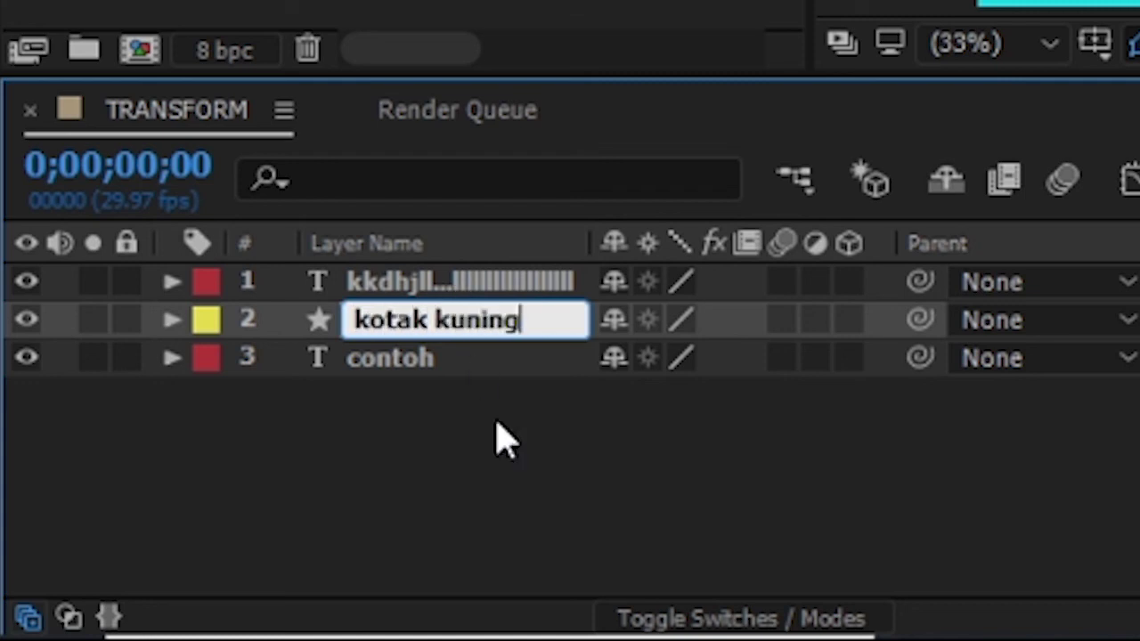
{"action": "key", "text": "Return"}
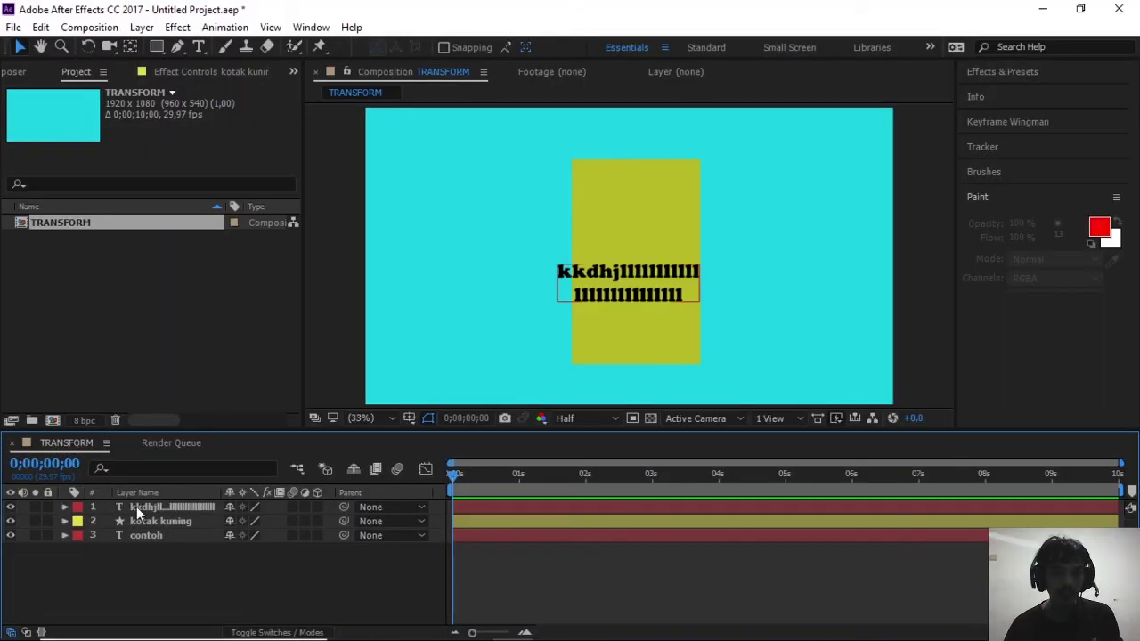
Place "kotak kuning" at the bottom of the layer stack, moving "contoh" beneath it and back above it.
{"action": "left_click_drag", "start_coordinate": [155, 521], "coordinate": [154, 544]}
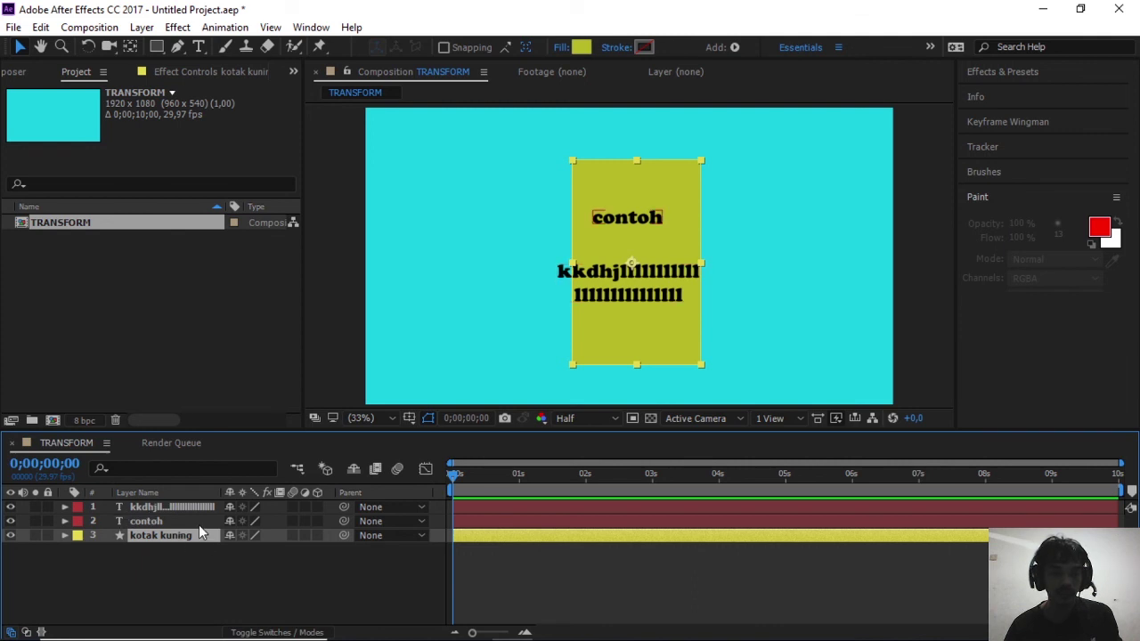
{"action": "left_click_drag", "start_coordinate": [199, 524], "coordinate": [200, 554]}
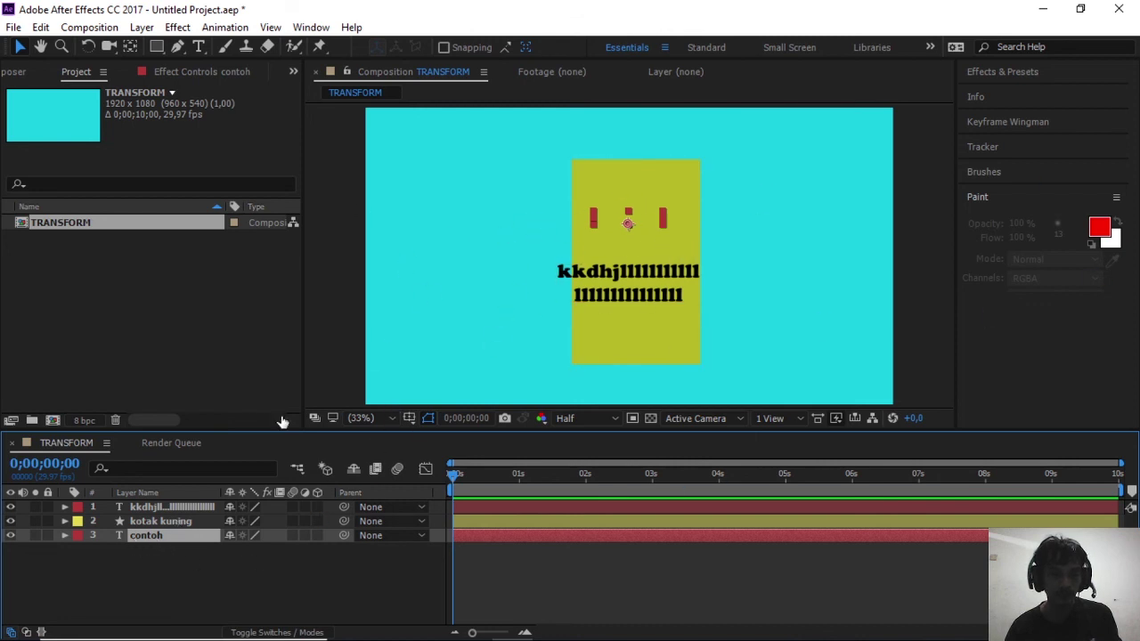
{"action": "left_click_drag", "start_coordinate": [196, 534], "coordinate": [198, 518]}
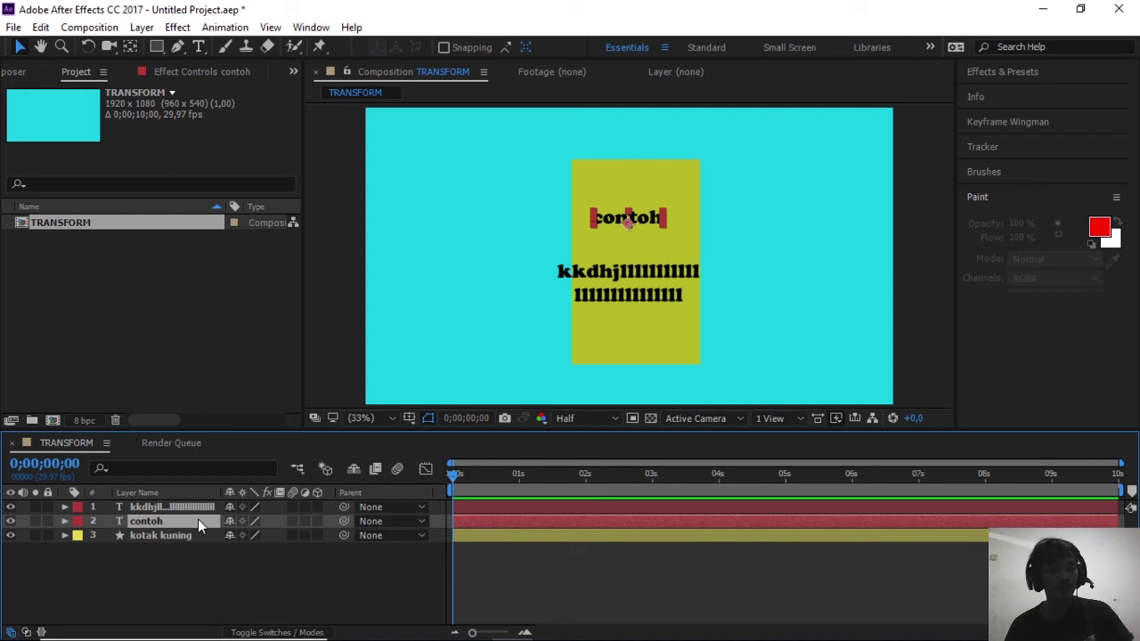
{"action": "left_click", "coordinate": [553, 611]}
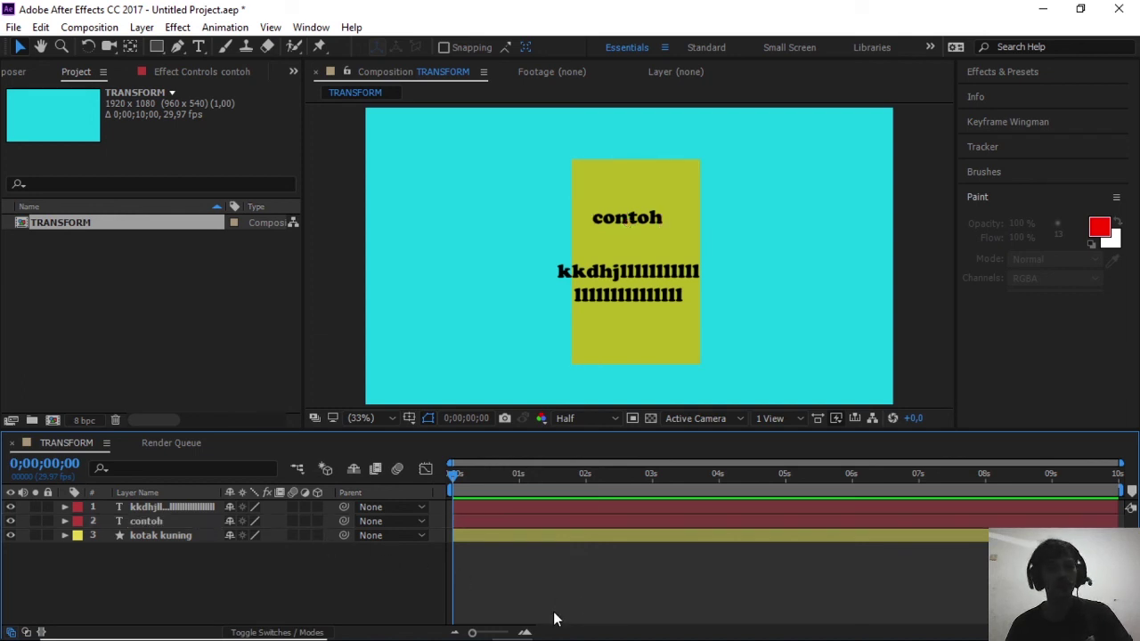